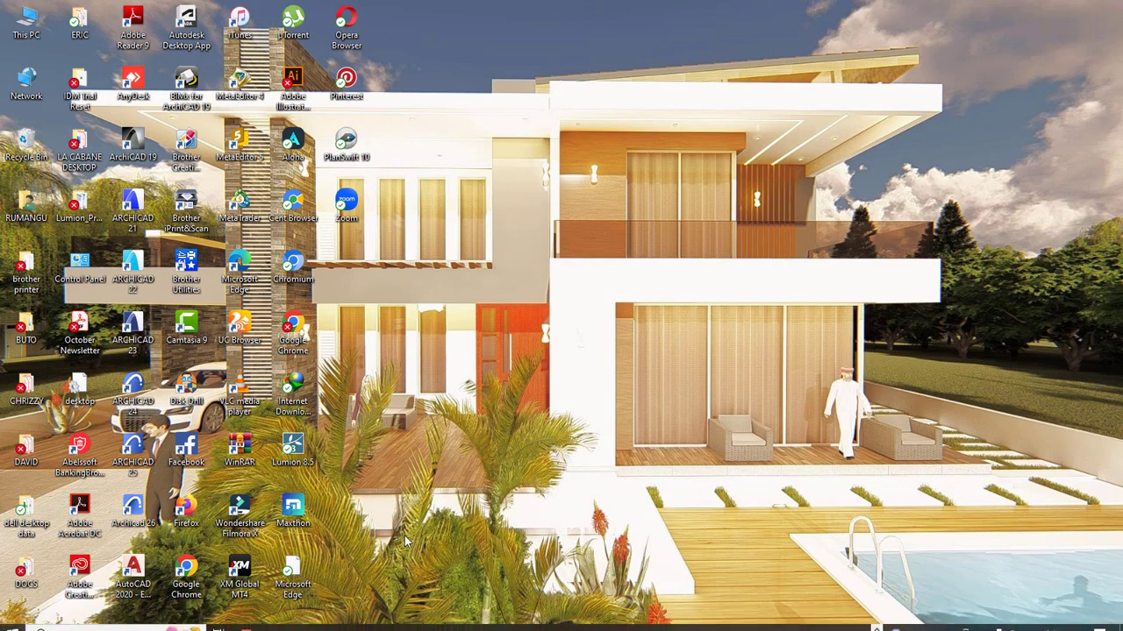
Refresh the desktop, then restore the BILLS OF QUANTITIES workbook on the RATES ANALYSIS sheet
right_click(532, 61)
left_click(772, 202)
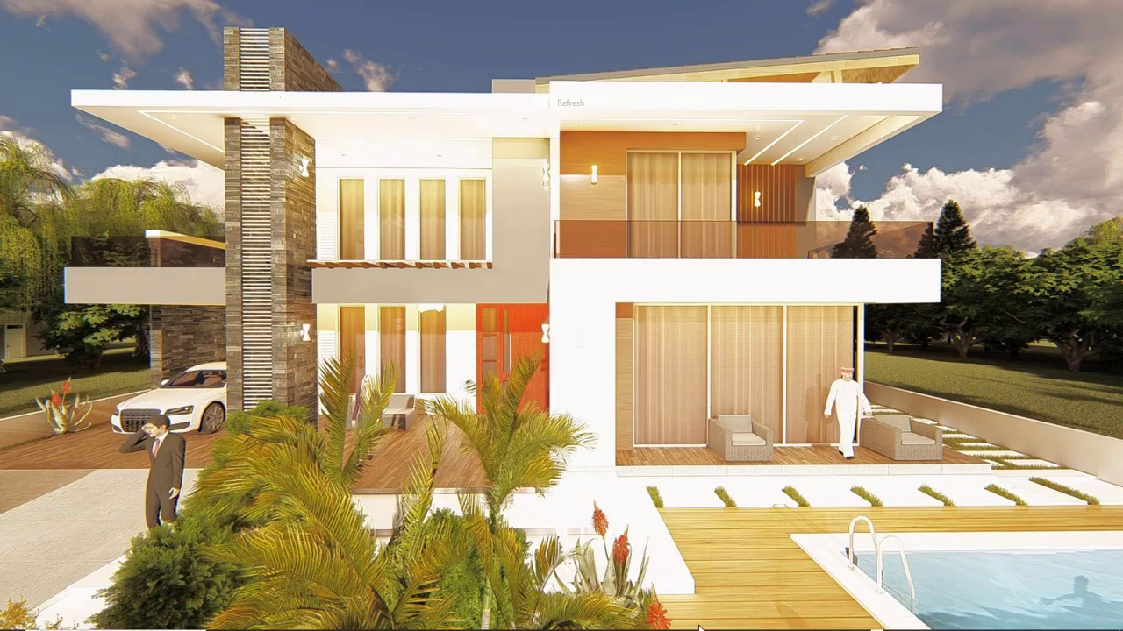
right_click(577, 124)
left_click(607, 158)
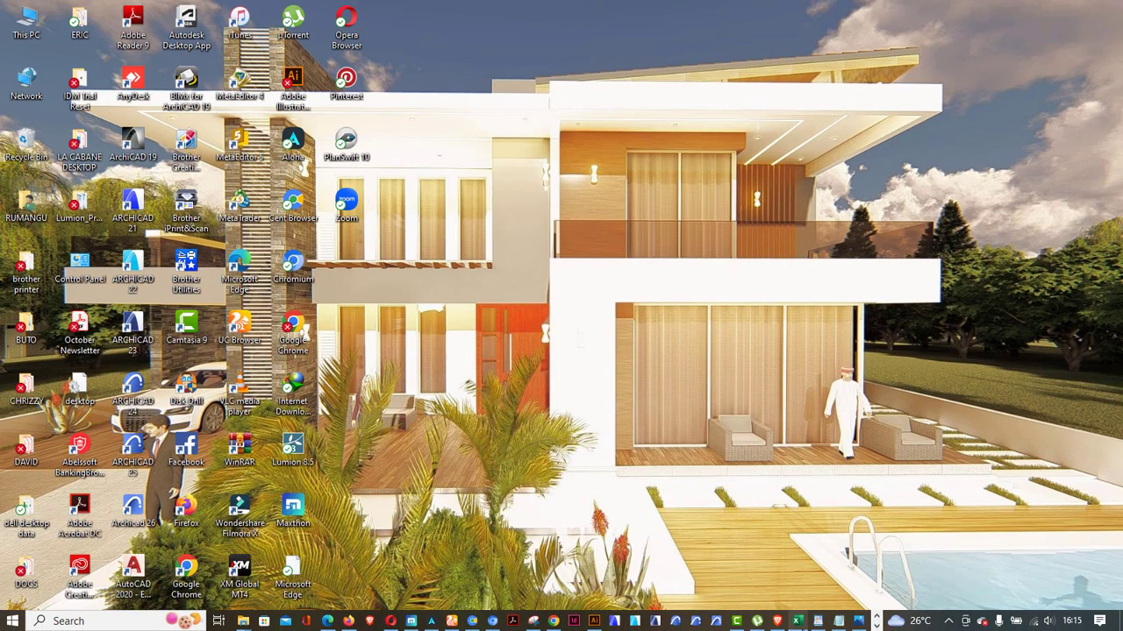
left_click(797, 621)
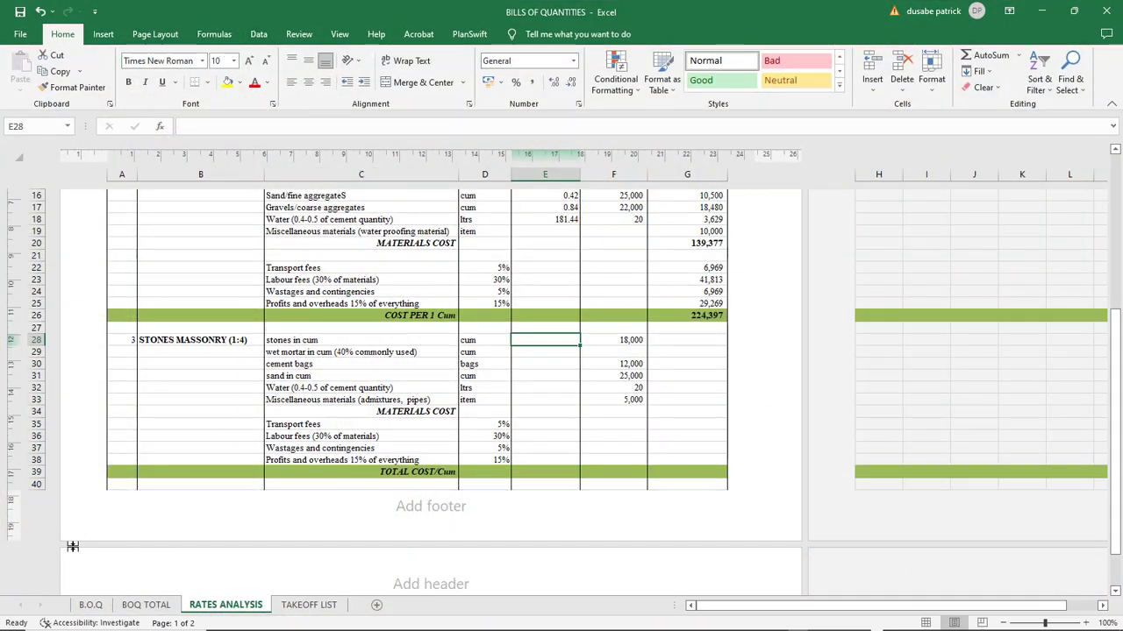
Scroll through the RATES ANALYSIS items, then switch to item 4 STONES MASSONRY on the B.O.Q sheet
scroll(178, 383, "up", 3)
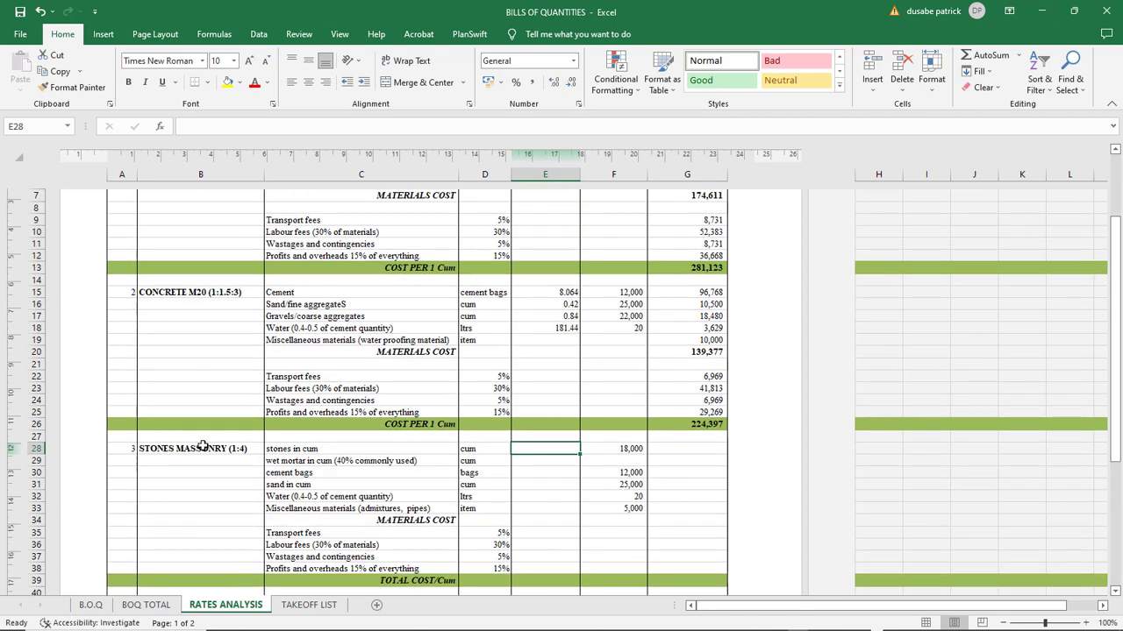
scroll(391, 355, "down", 1)
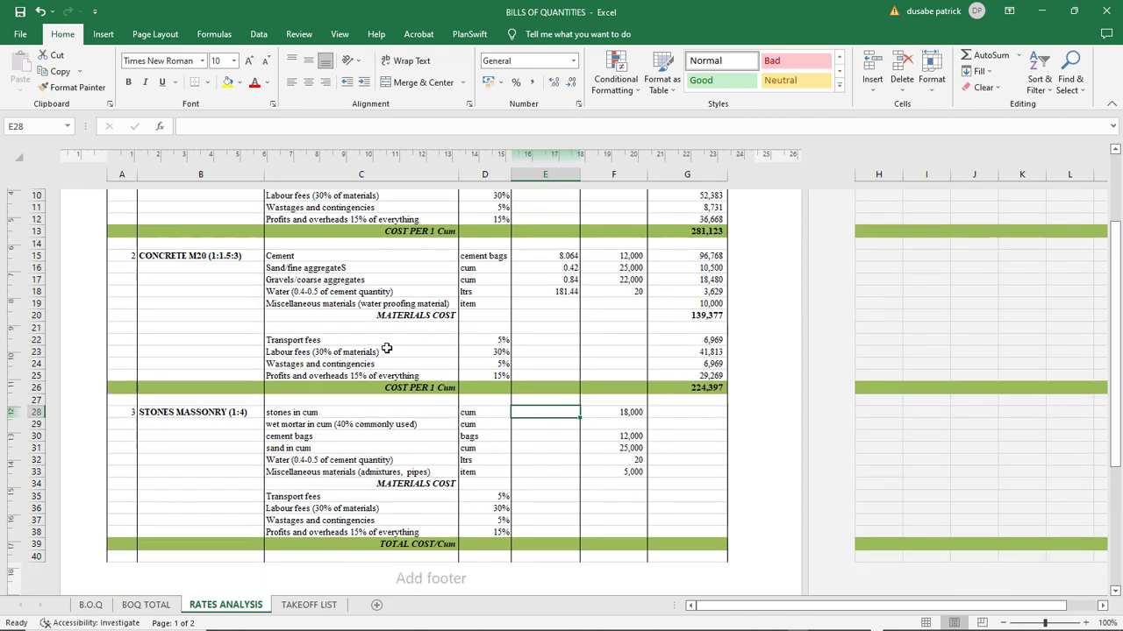
left_click(90, 606)
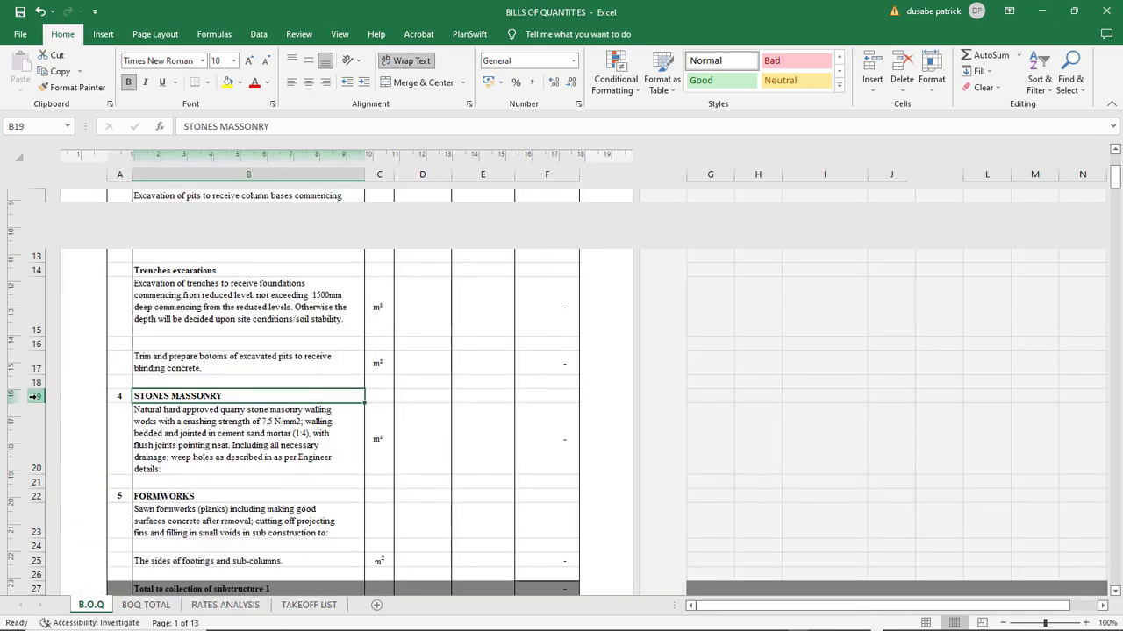
left_click_drag(36, 396, 75, 441)
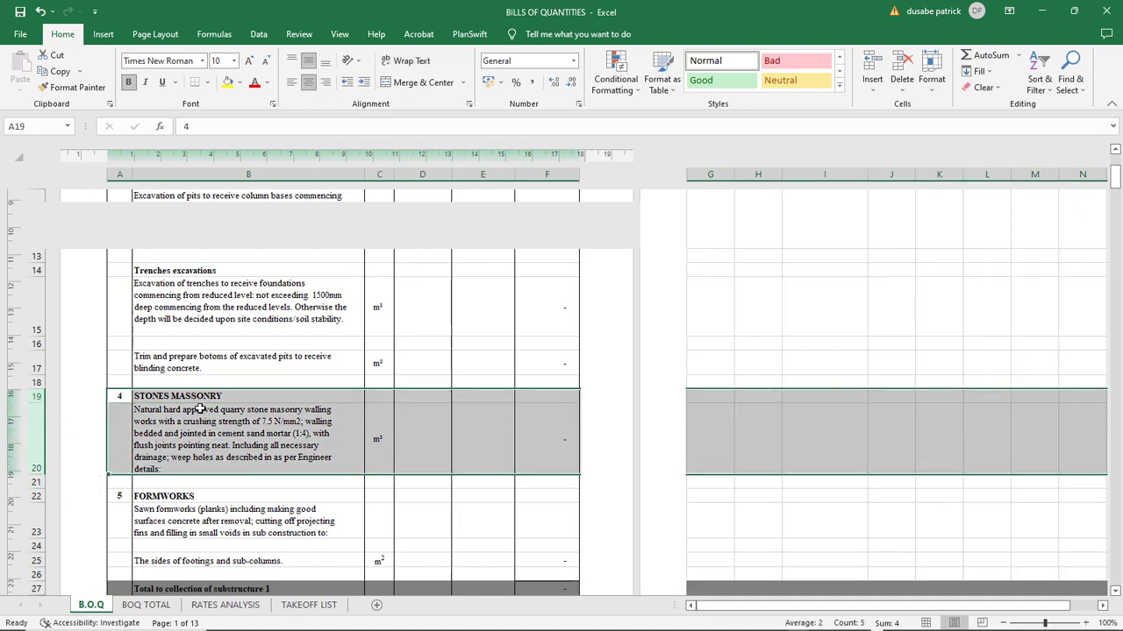
left_click(182, 440)
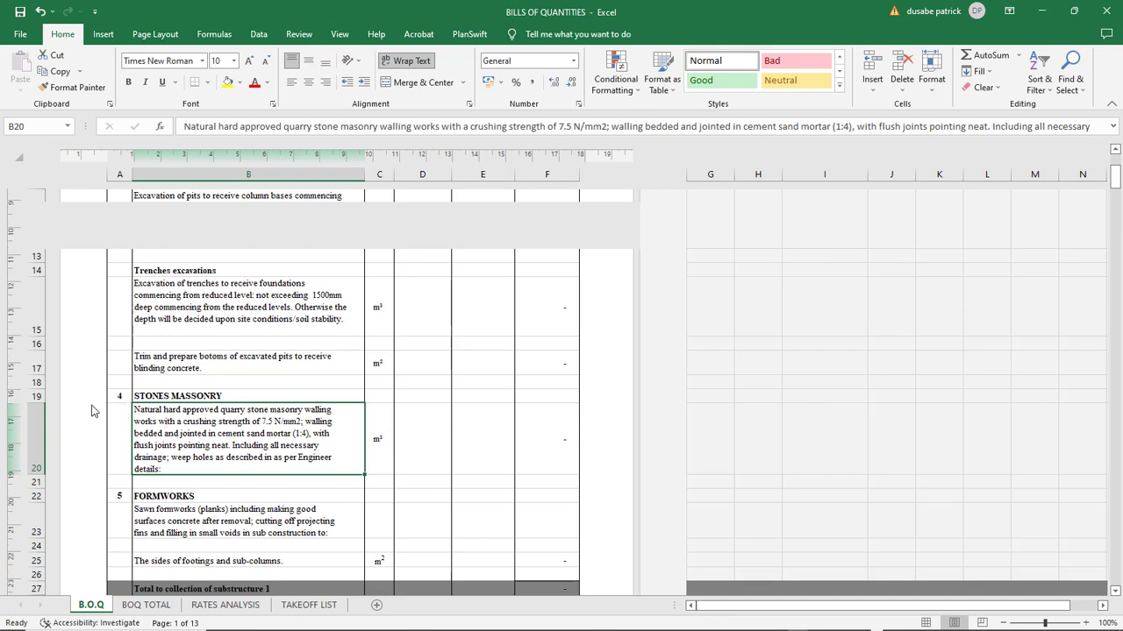
left_click(38, 397)
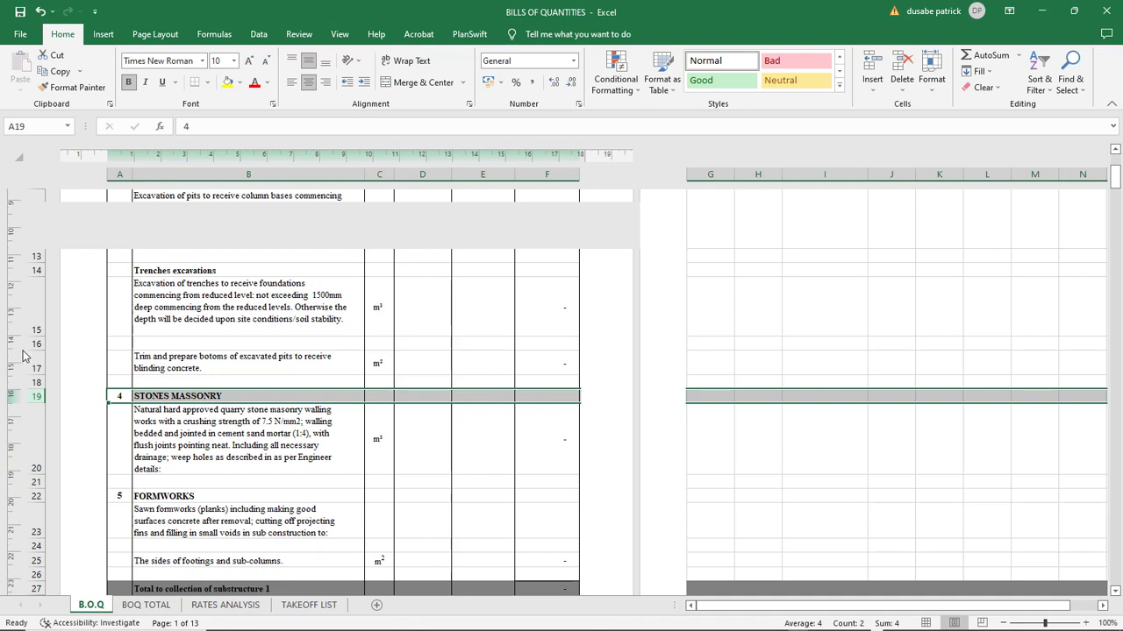
left_click(242, 433)
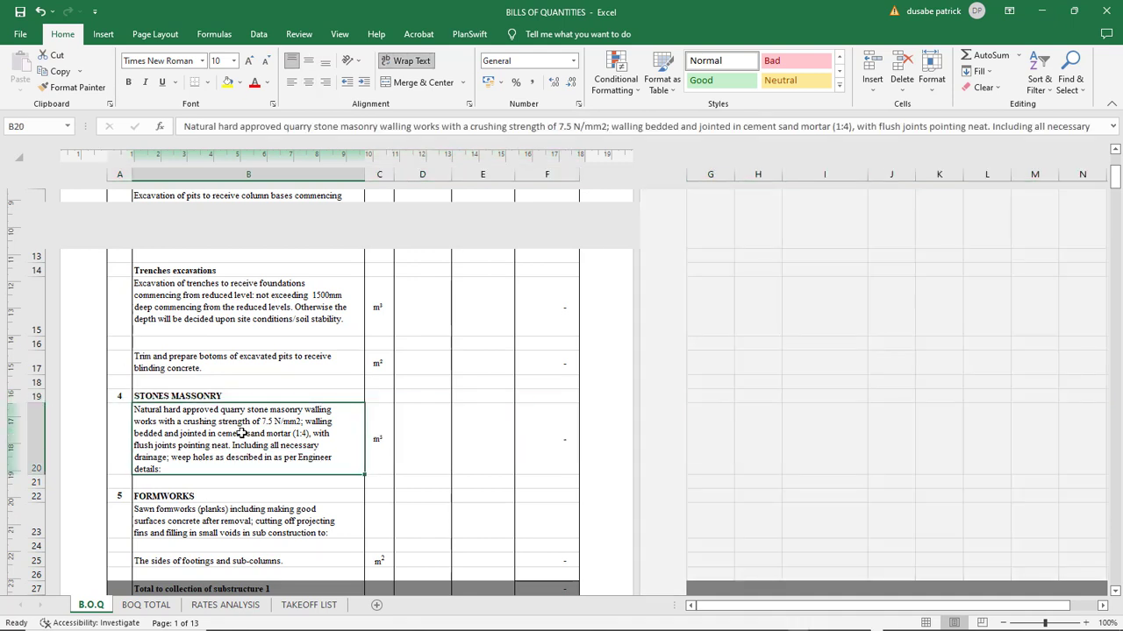
double_click(162, 468)
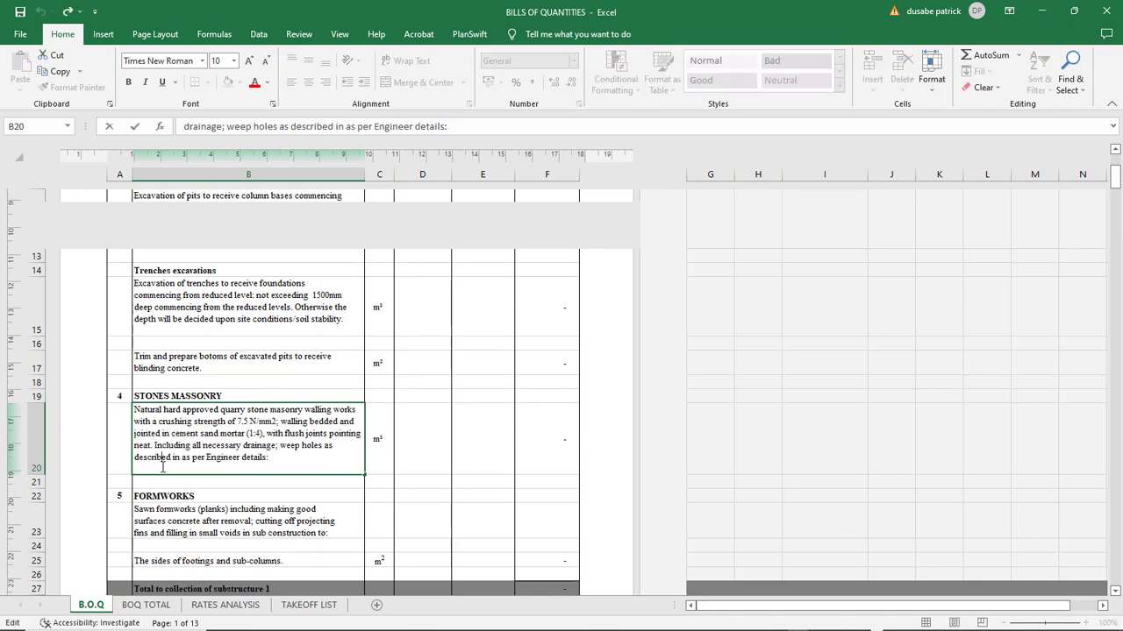
triple_click(162, 467)
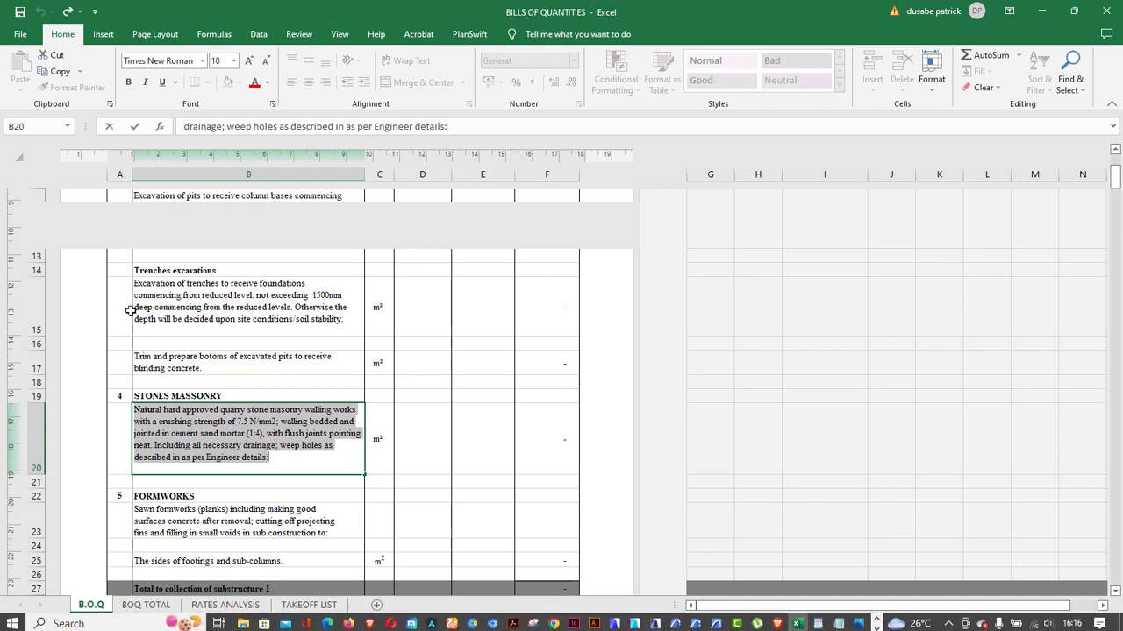
left_click(176, 423)
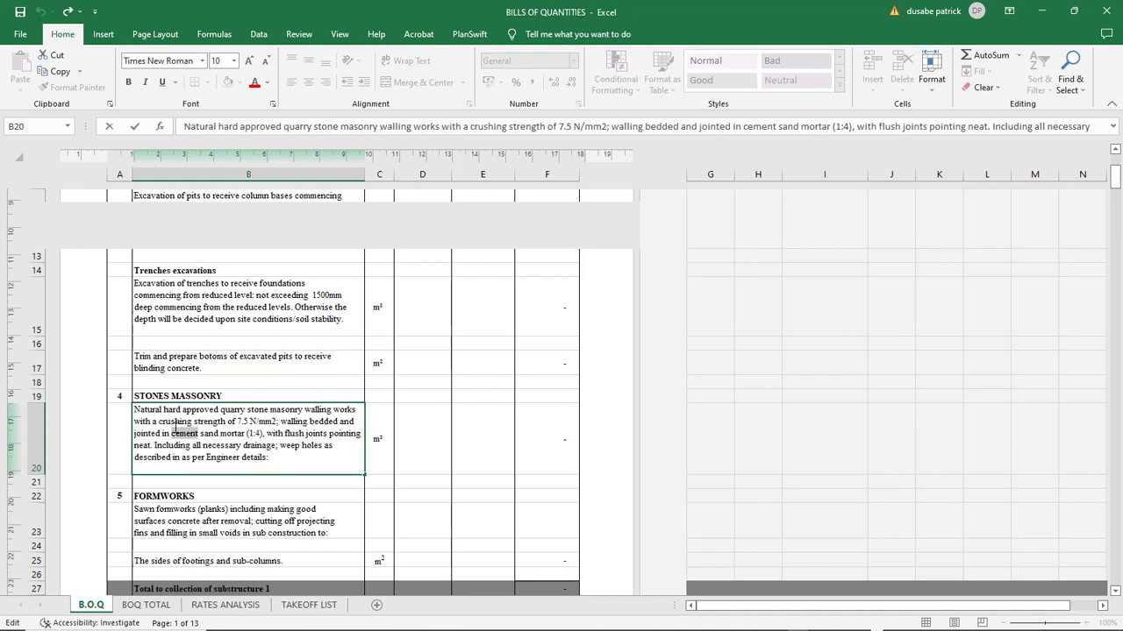
triple_click(174, 427)
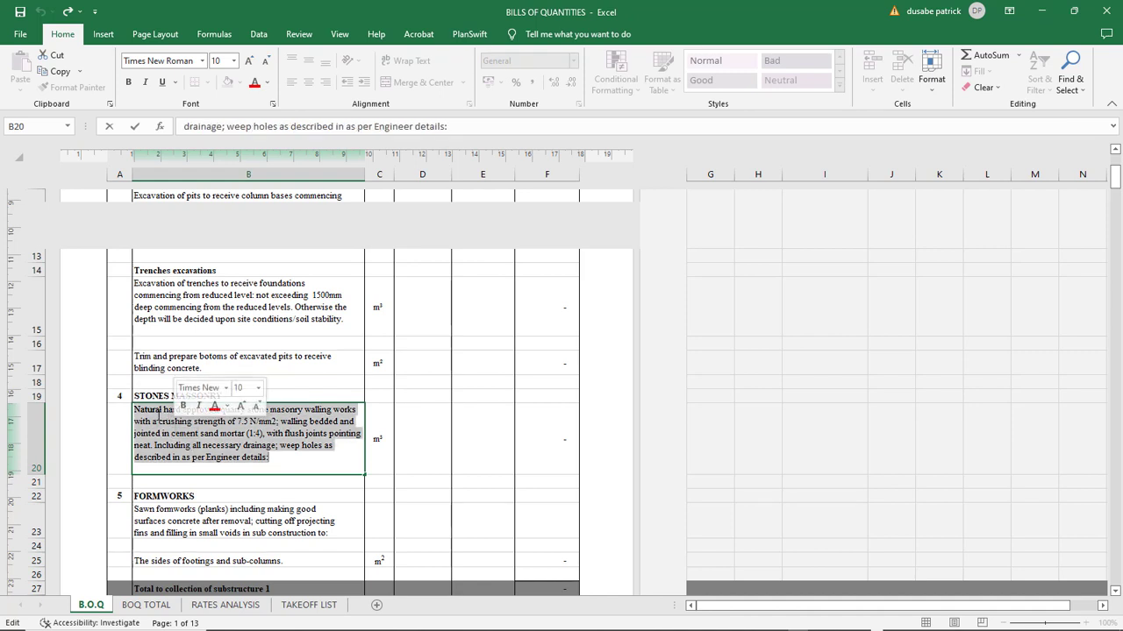
left_click(211, 307)
left_click(232, 425)
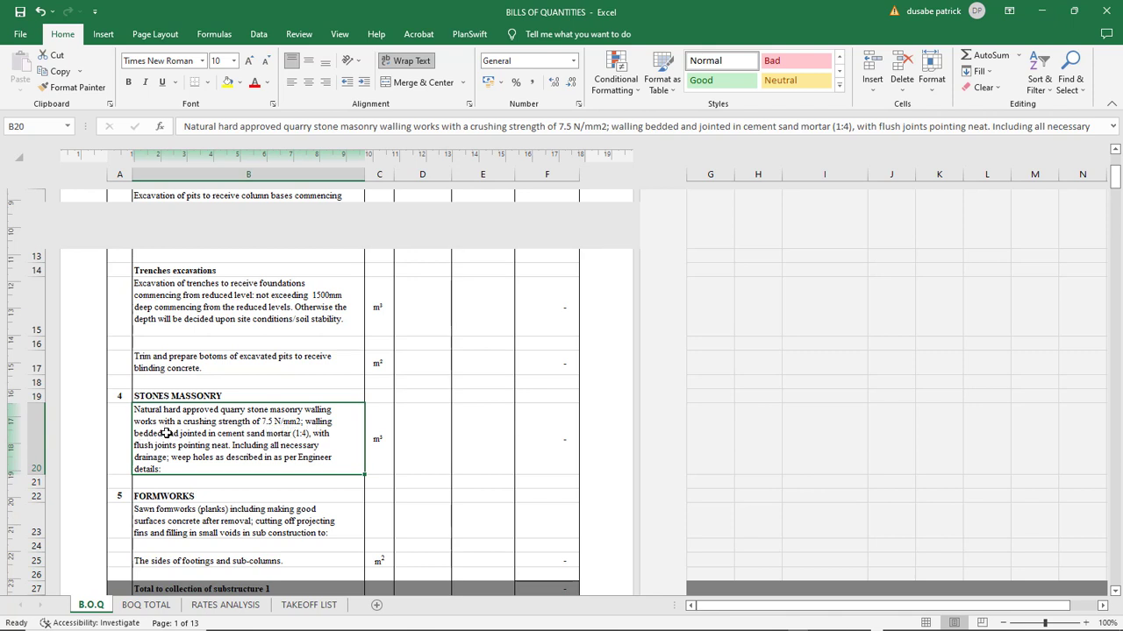
double_click(290, 433)
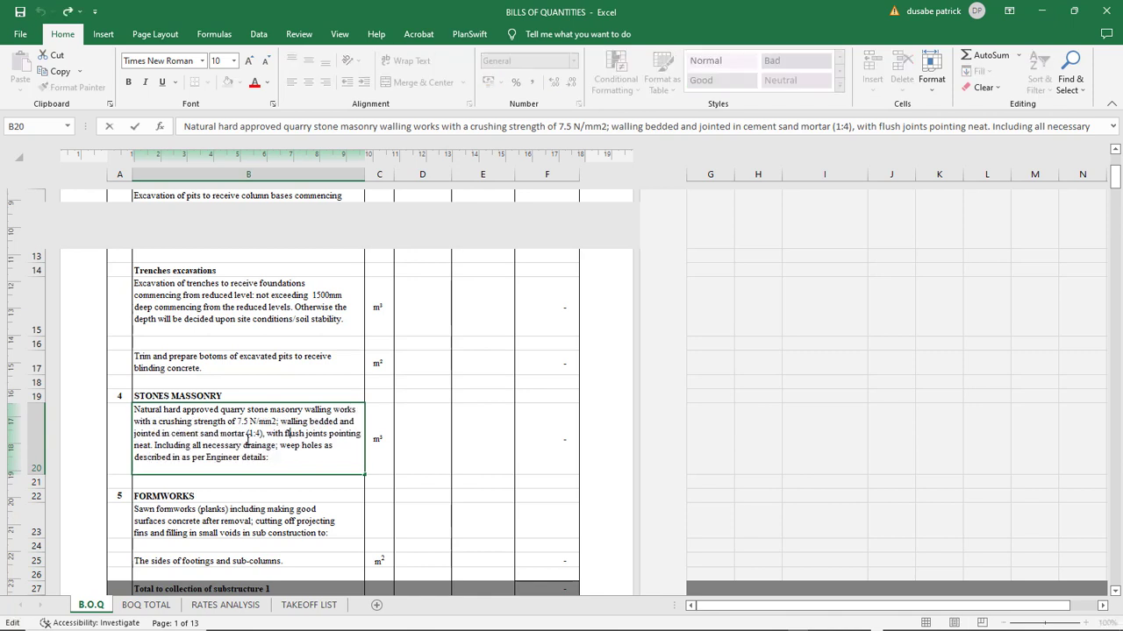
left_click_drag(248, 433, 262, 434)
Return to the RATES ANALYSIS sheet and select row 28, the stone masonry item
left_click(221, 444)
left_click(222, 607)
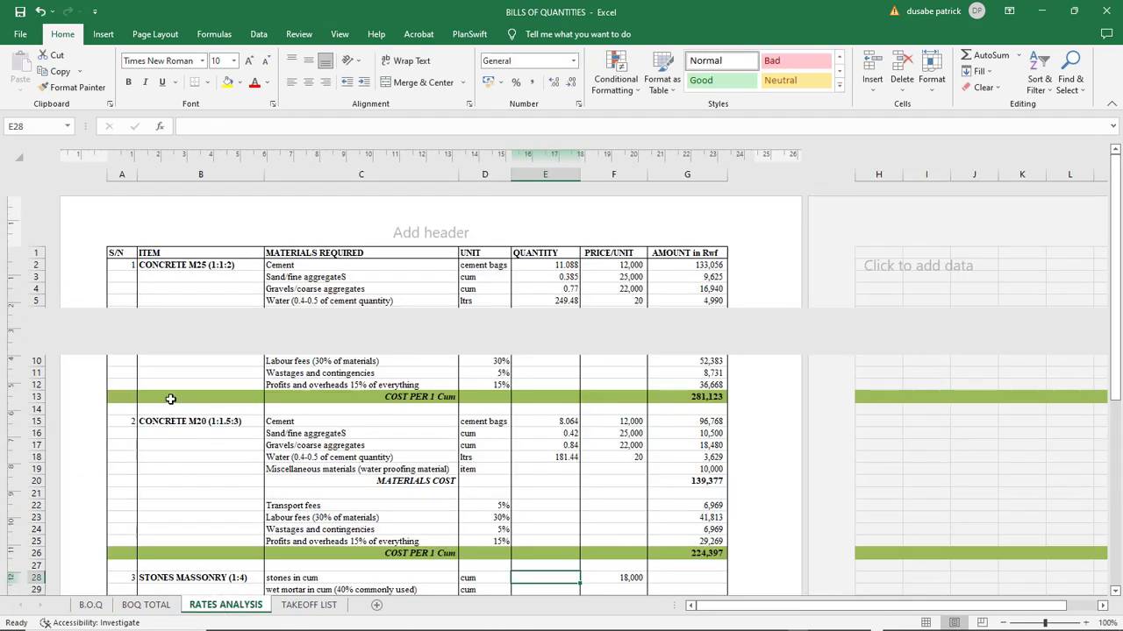
scroll(243, 370, "down", 2)
scroll(242, 371, "down", 1)
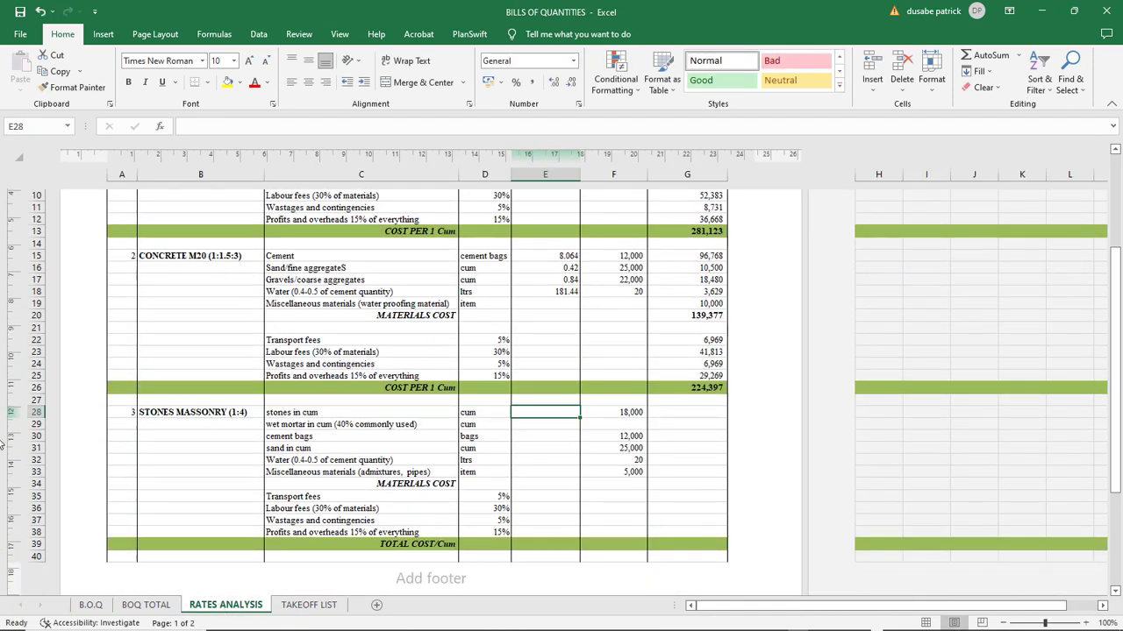
left_click(27, 412)
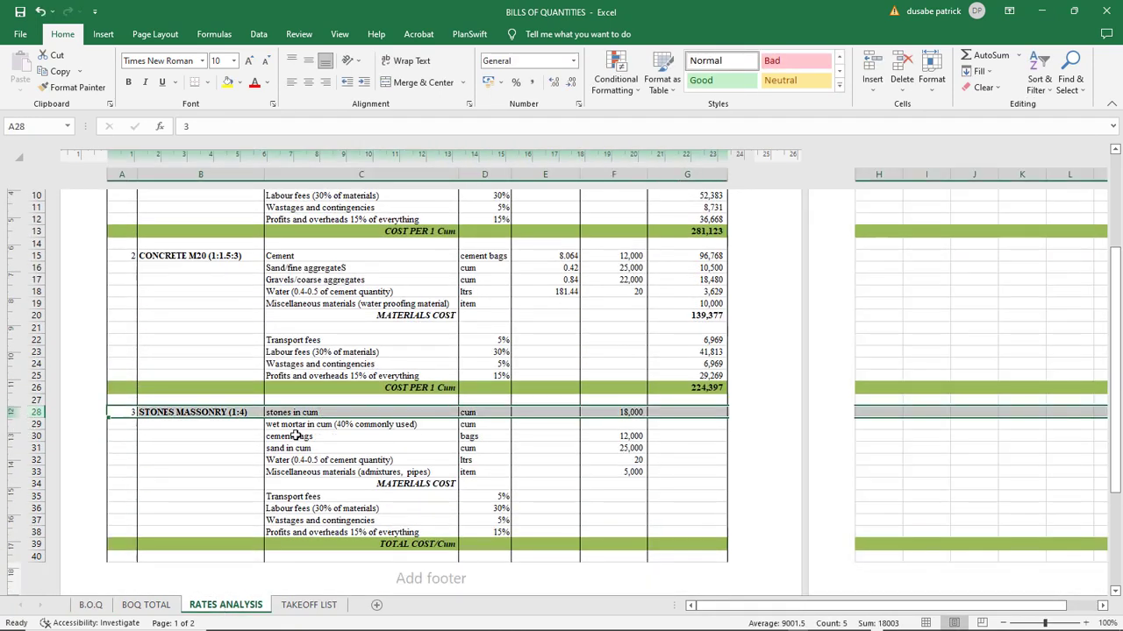
Highlight the 1:4 mix ratio in the B28 heading, then bring up the concrete key notes in Notepad
left_click(173, 411)
double_click(173, 411)
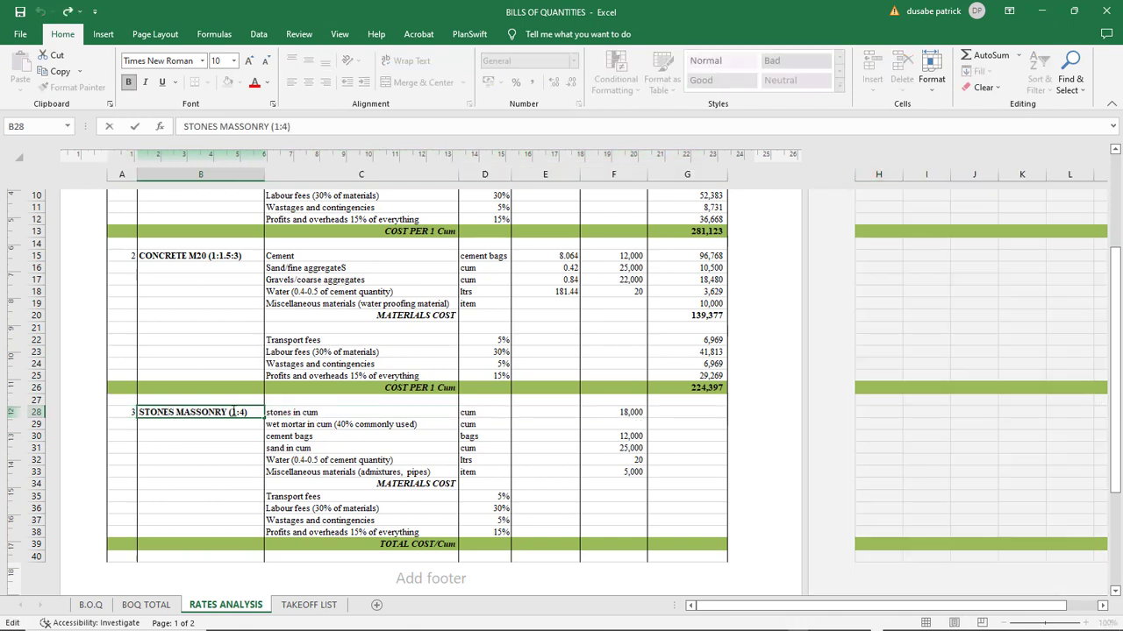
left_click(233, 411)
left_click_drag(235, 412, 246, 412)
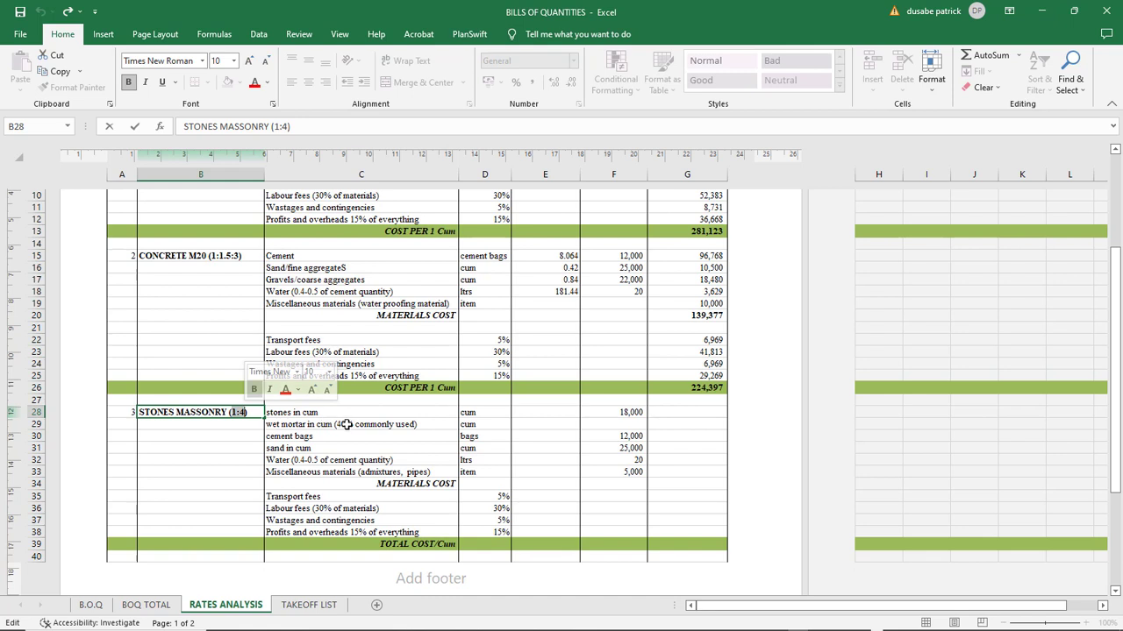
left_click(330, 412)
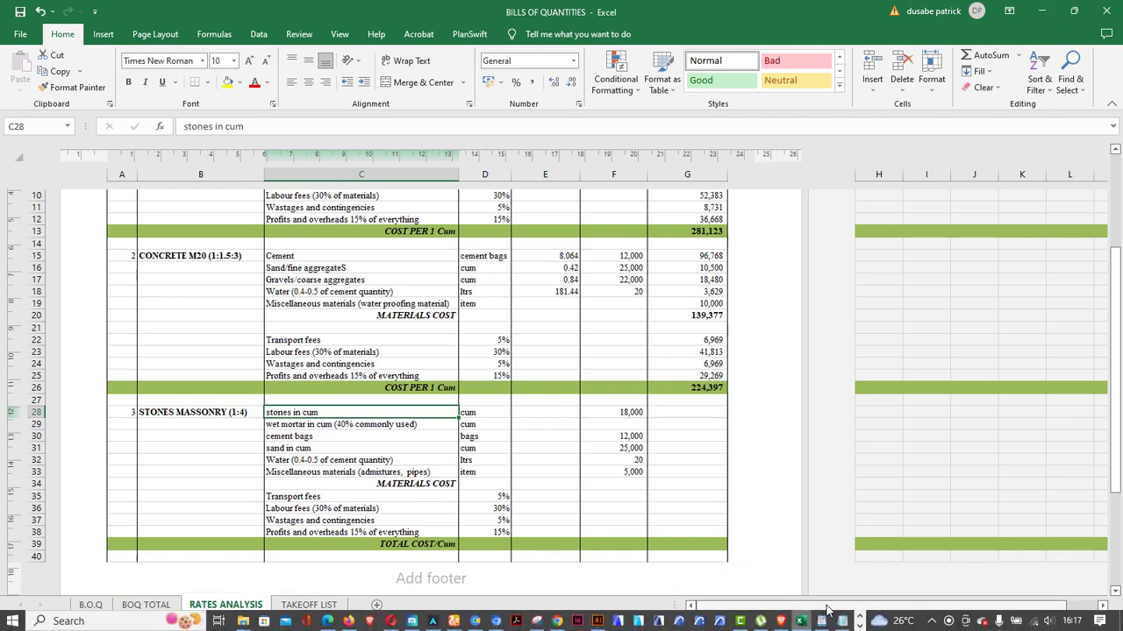
left_click(844, 621)
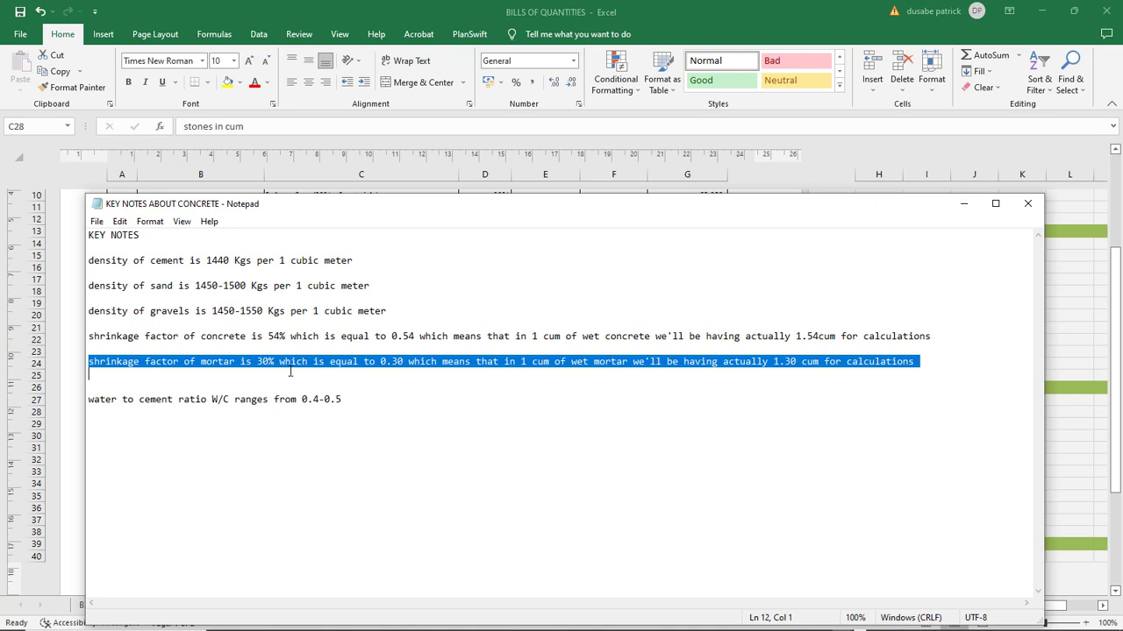
Minimize Notepad after the 30% mortar shrinkage note to show the Stones Massonry (1:4) breakdown
left_click(964, 209)
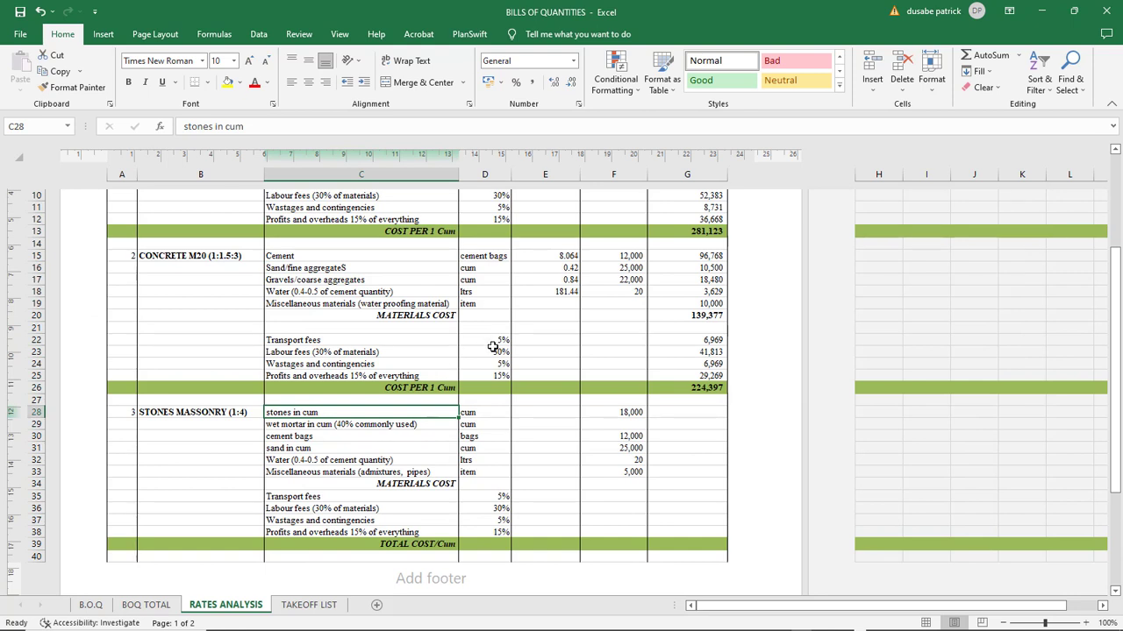
Enter a stones quantity of 1 in E28
left_click(306, 425)
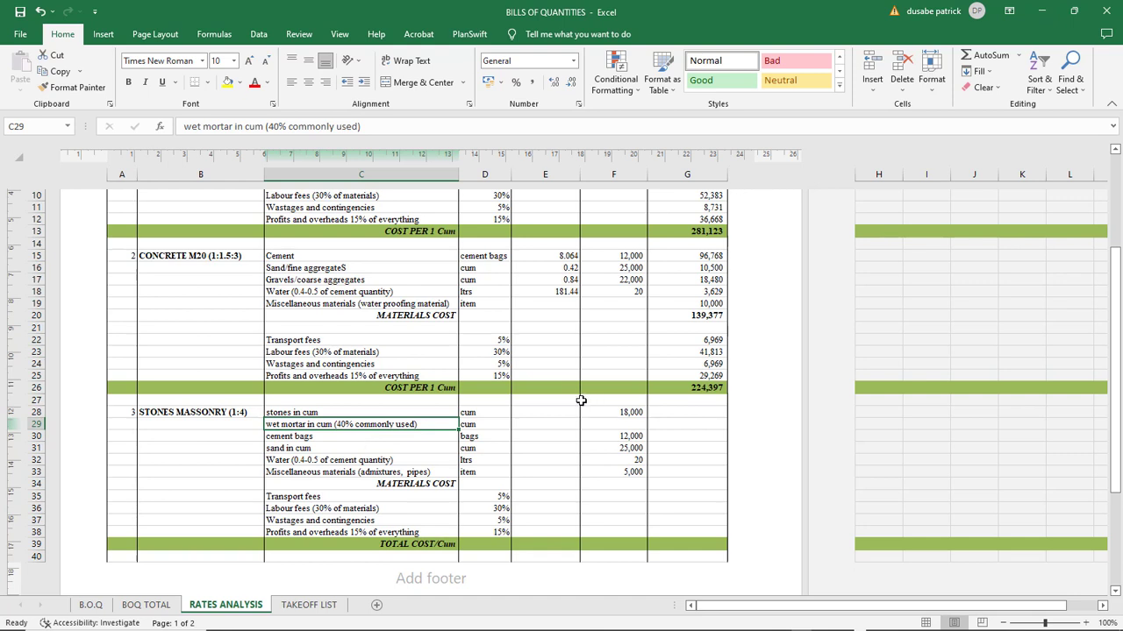
left_click(540, 416)
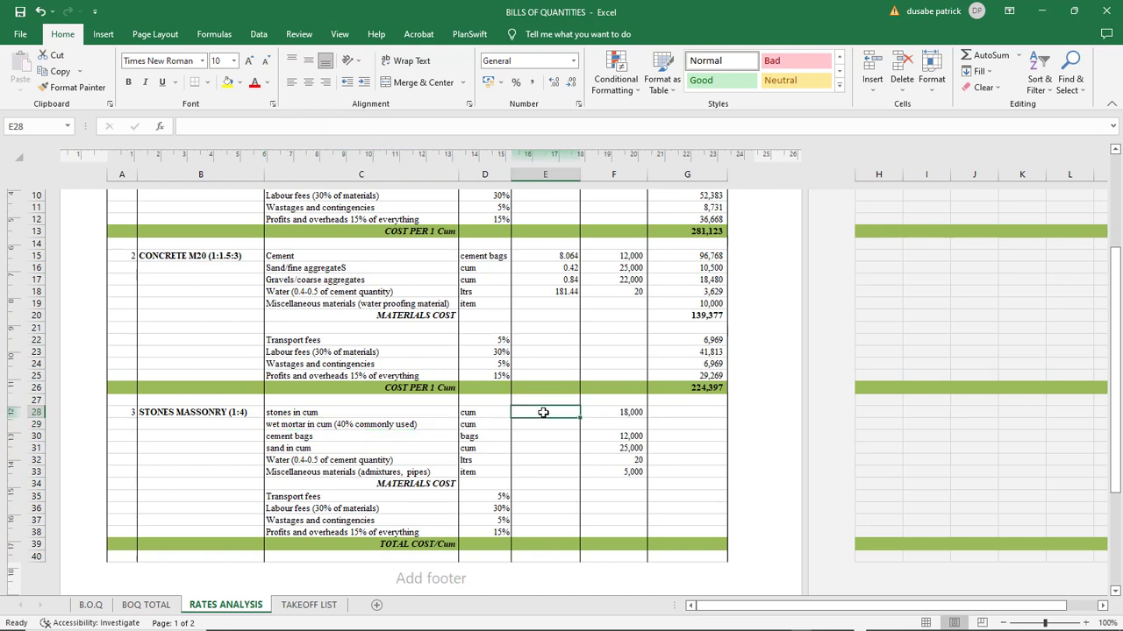
type("1")
key("Return")
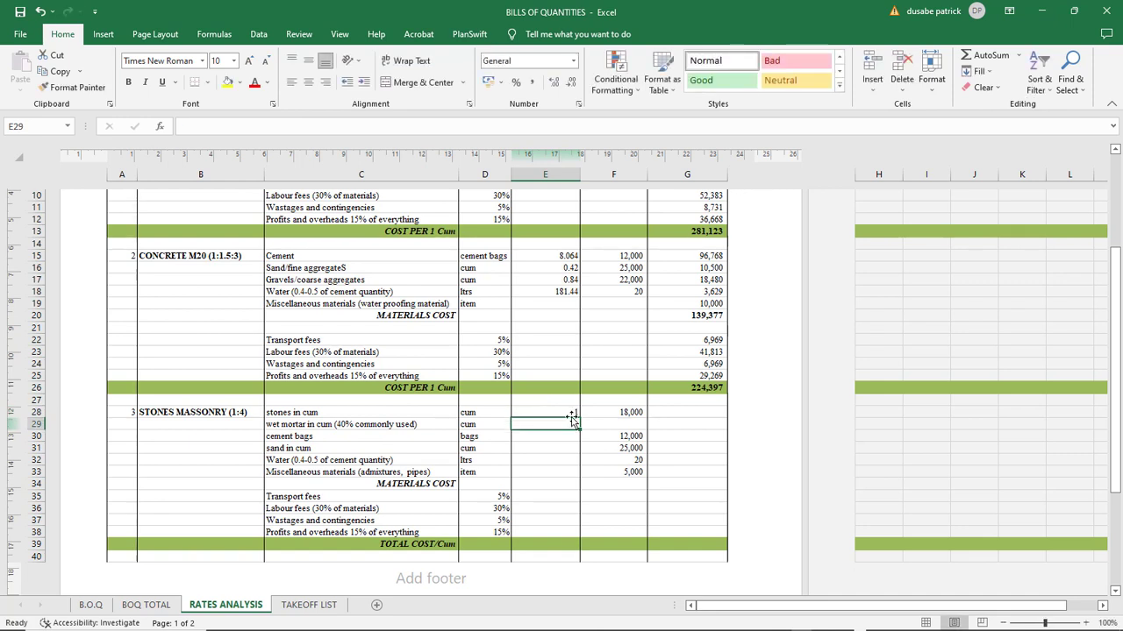
left_click(555, 414)
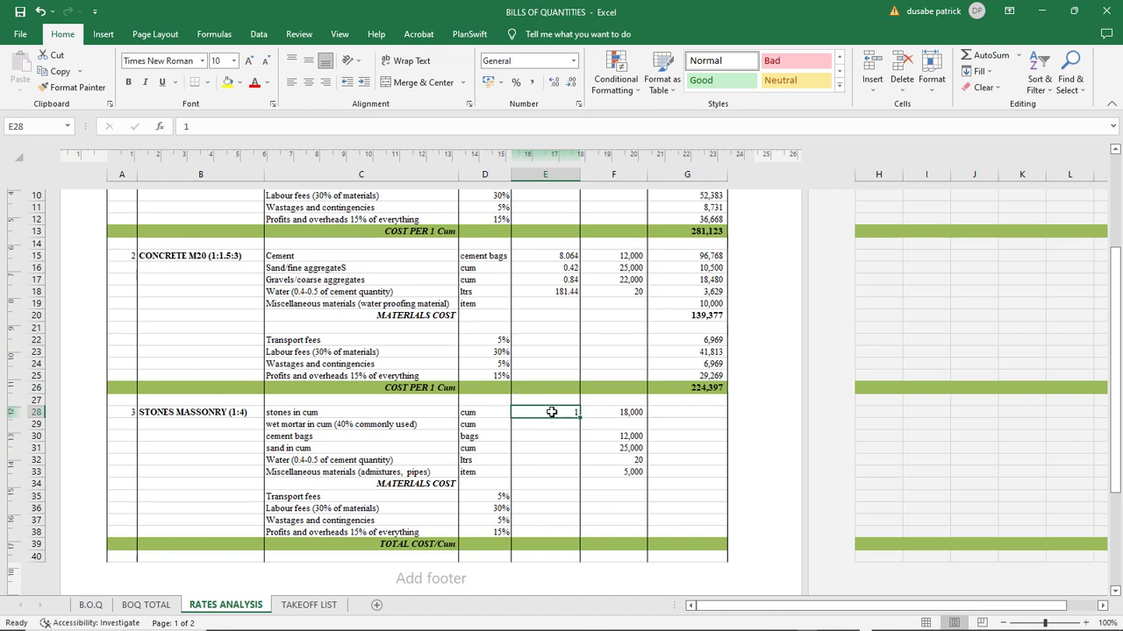
Compute the stones amount in G28 as =PRODUCT(E28,F28), giving 18,000
left_click(680, 410)
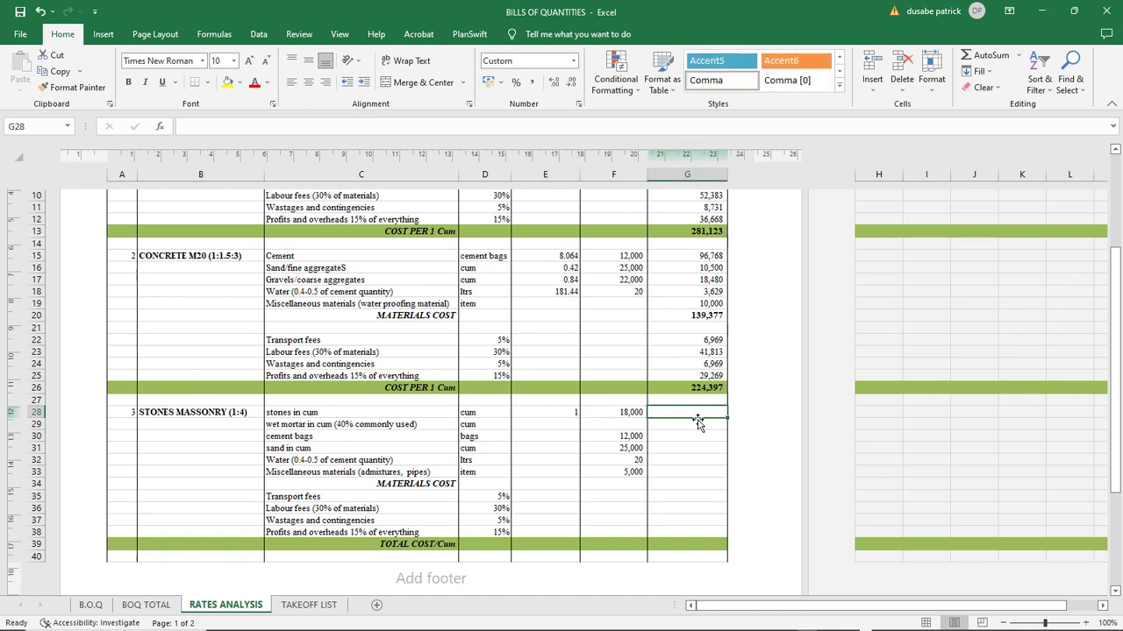
left_click(631, 409)
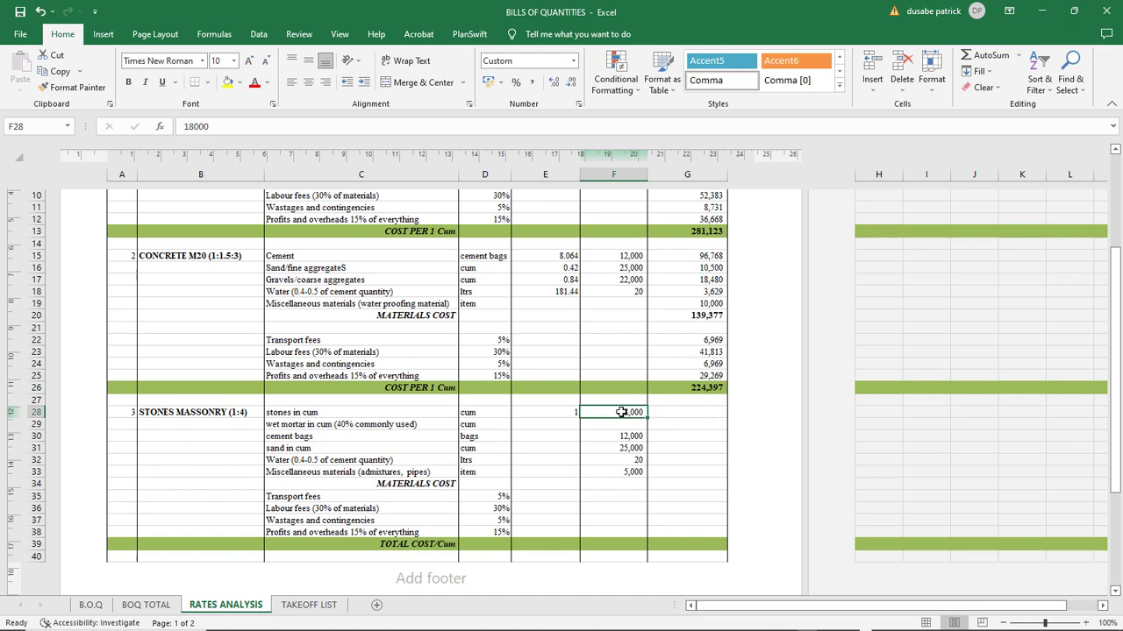
left_click(674, 412)
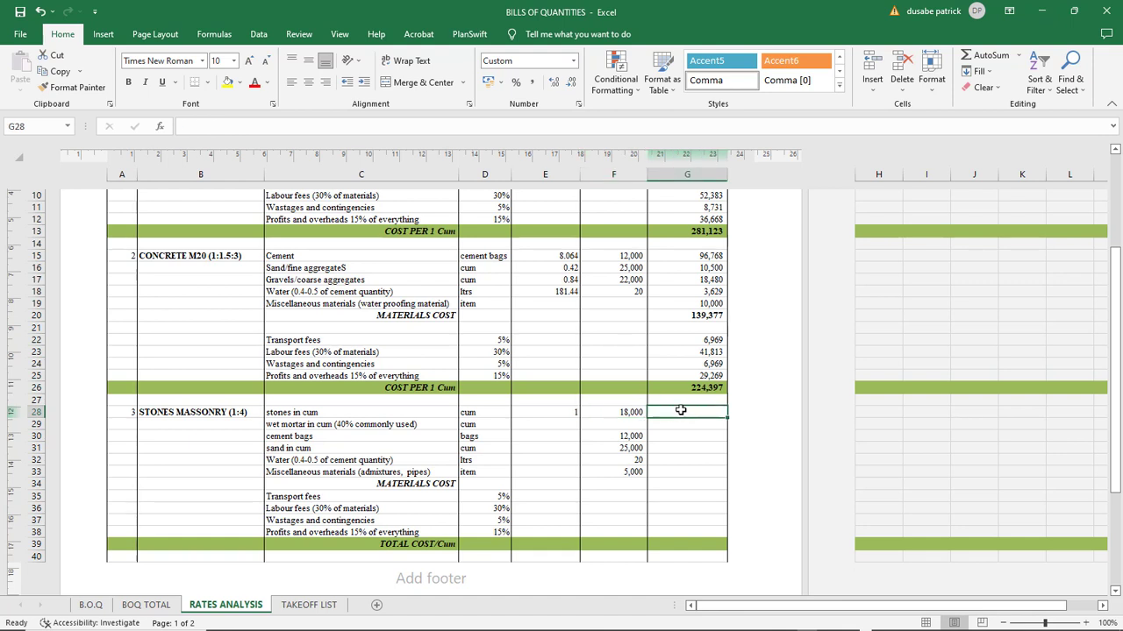
type("=prod")
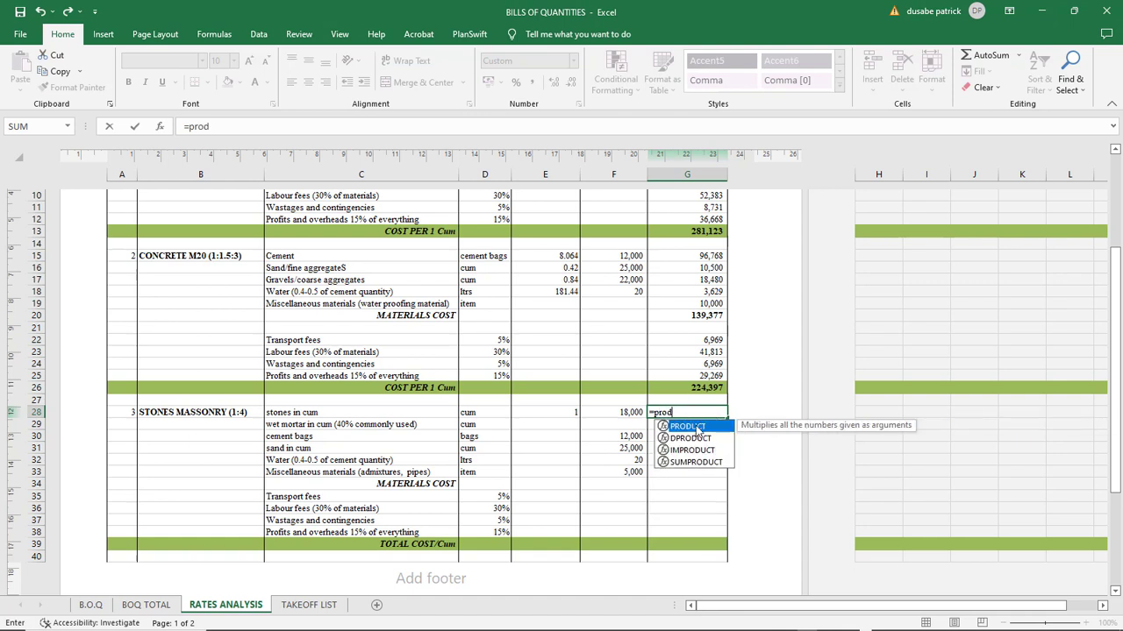
double_click(689, 426)
left_click(547, 411)
type(",")
left_click(588, 414)
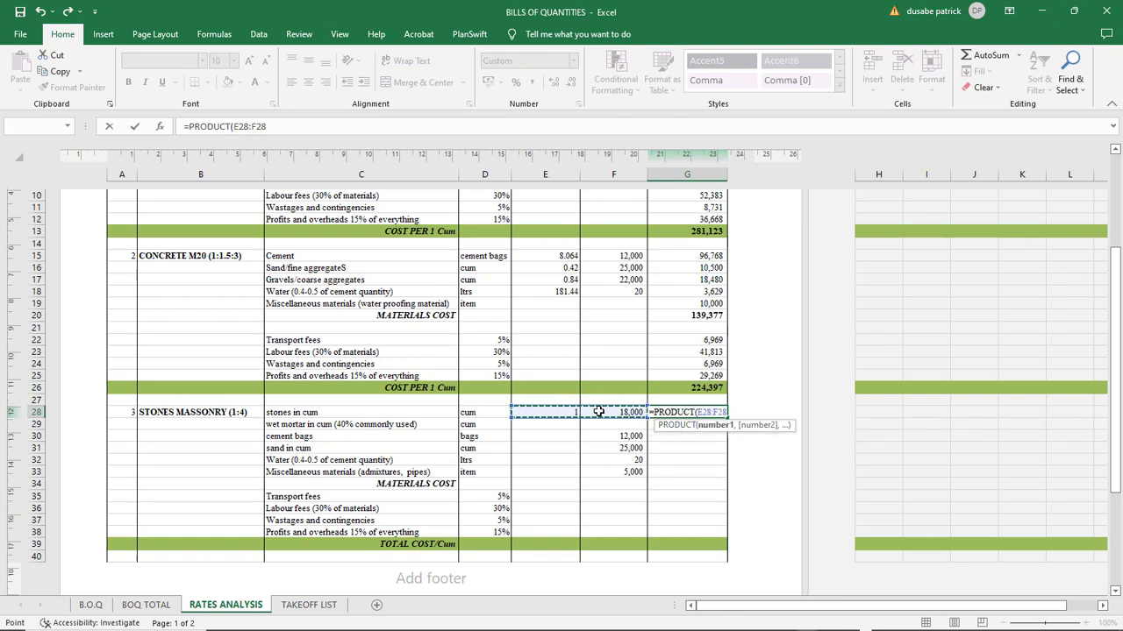
key("Return")
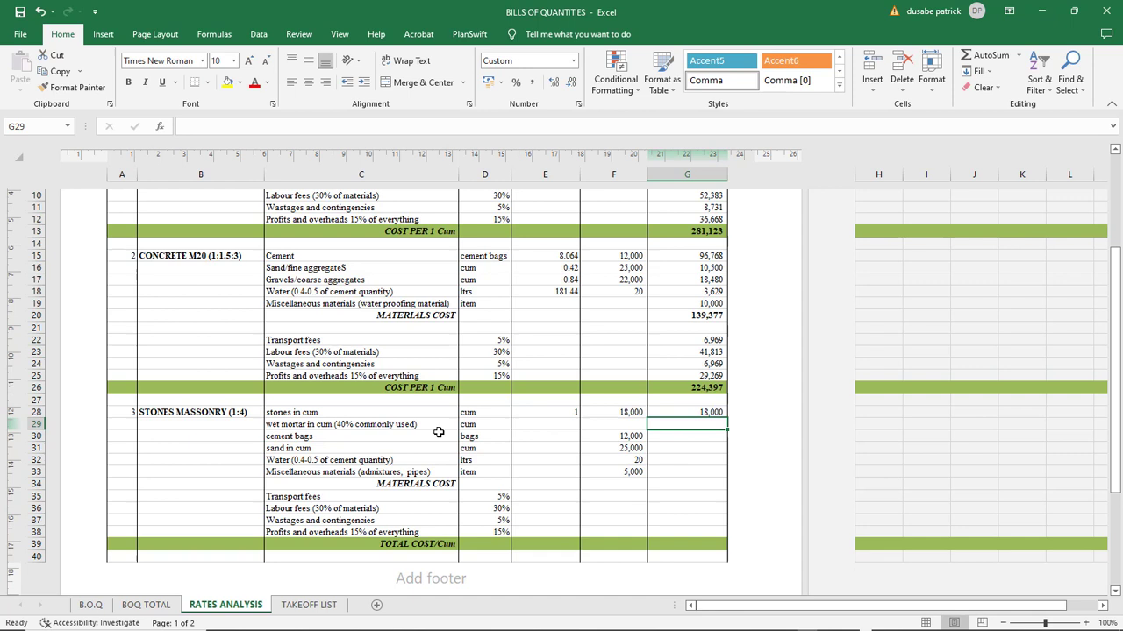
left_click(291, 427)
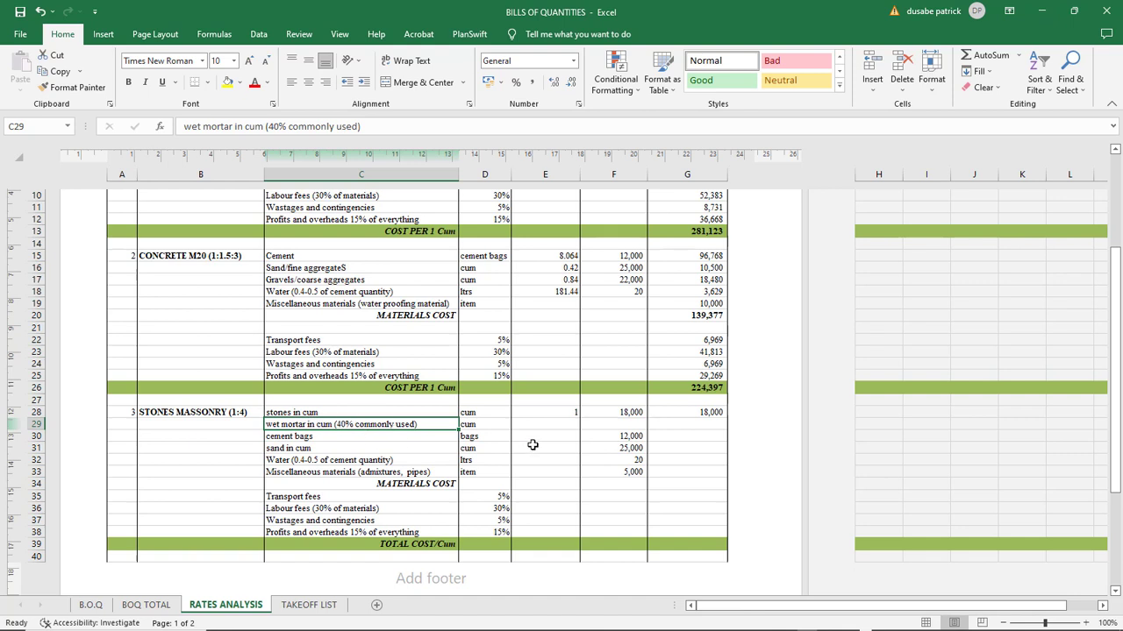
Select the wet mortar quantity cell E29 and begin typing the 40/100 fraction formula
left_click(547, 423)
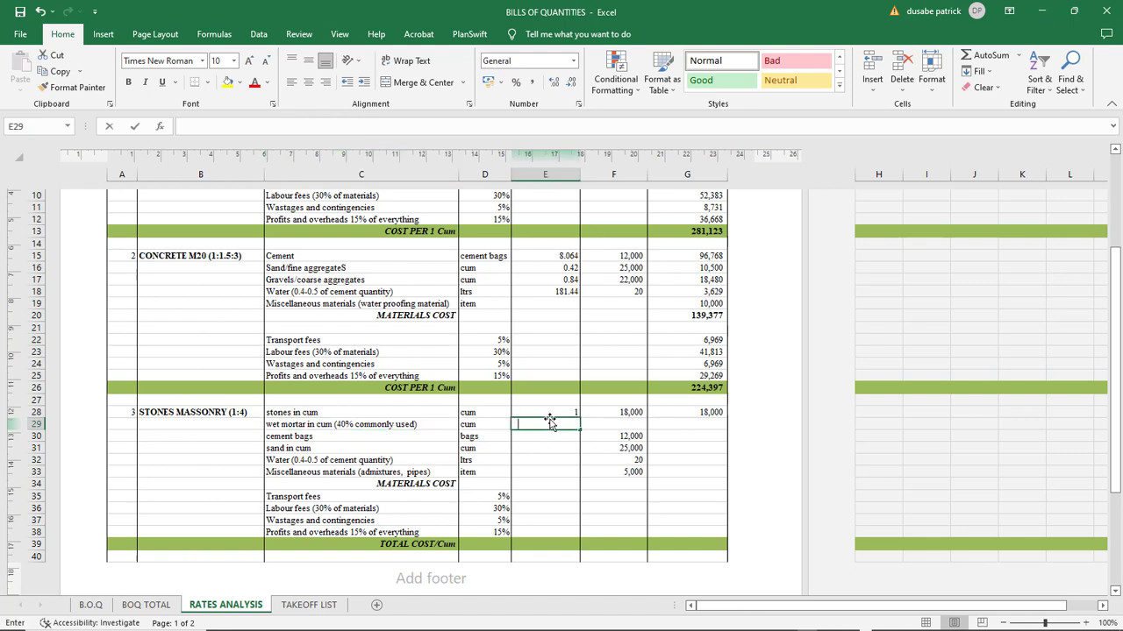
type("=40")
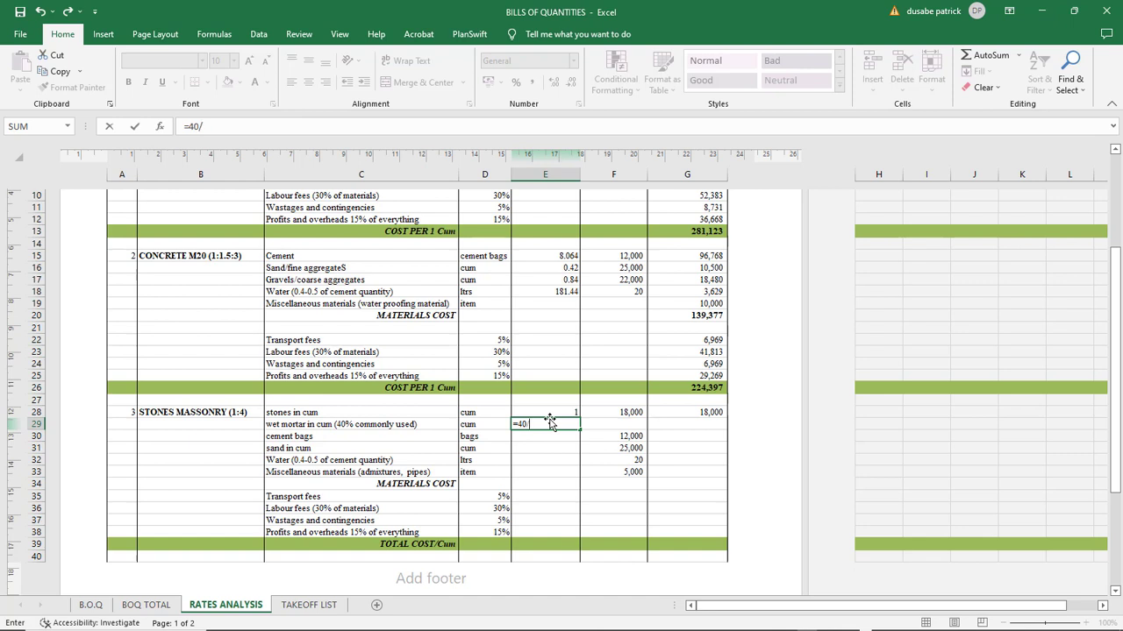
type("/19")
type("00")
Commit E29 as =40/100 for 0.4 cum, then review the mortar rate and cement, sand, water rows
key("Return")
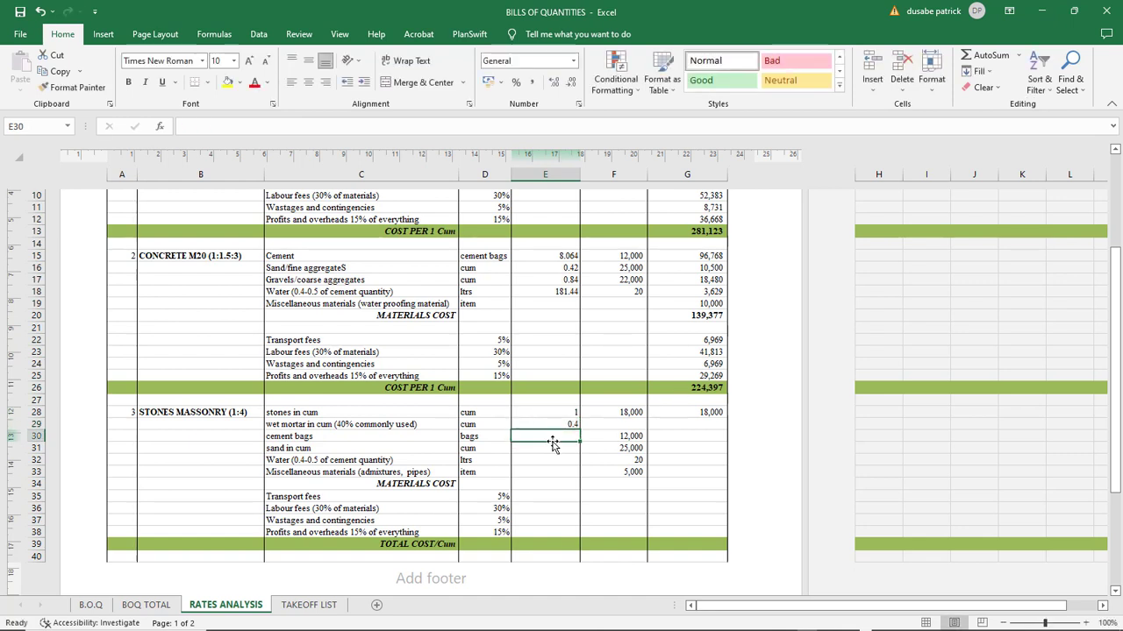
left_click(554, 424)
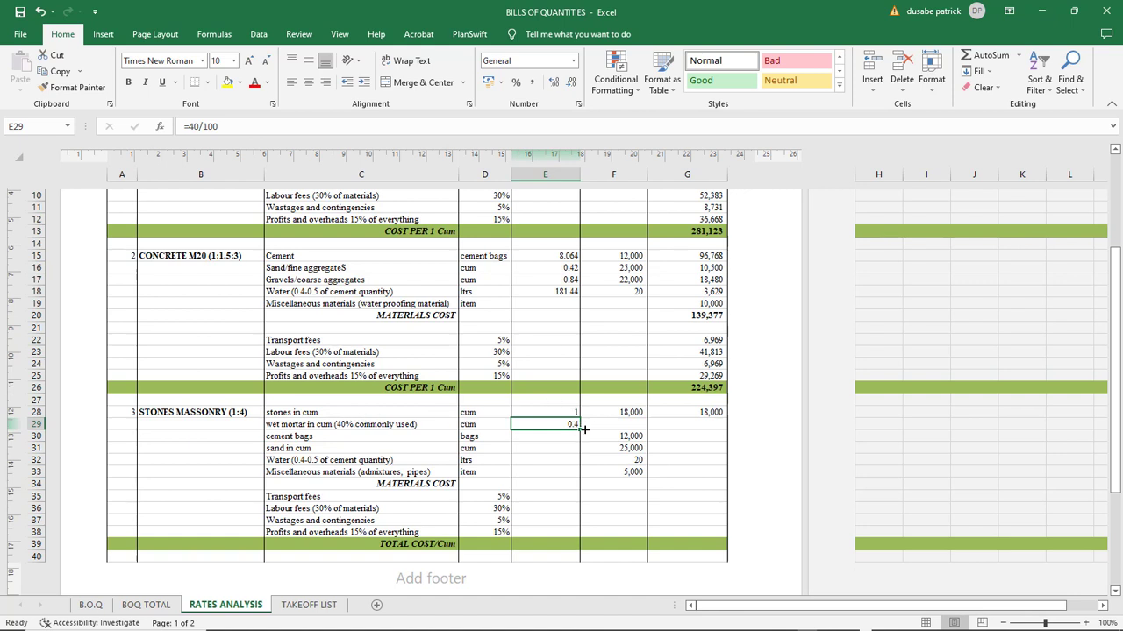
left_click(633, 423)
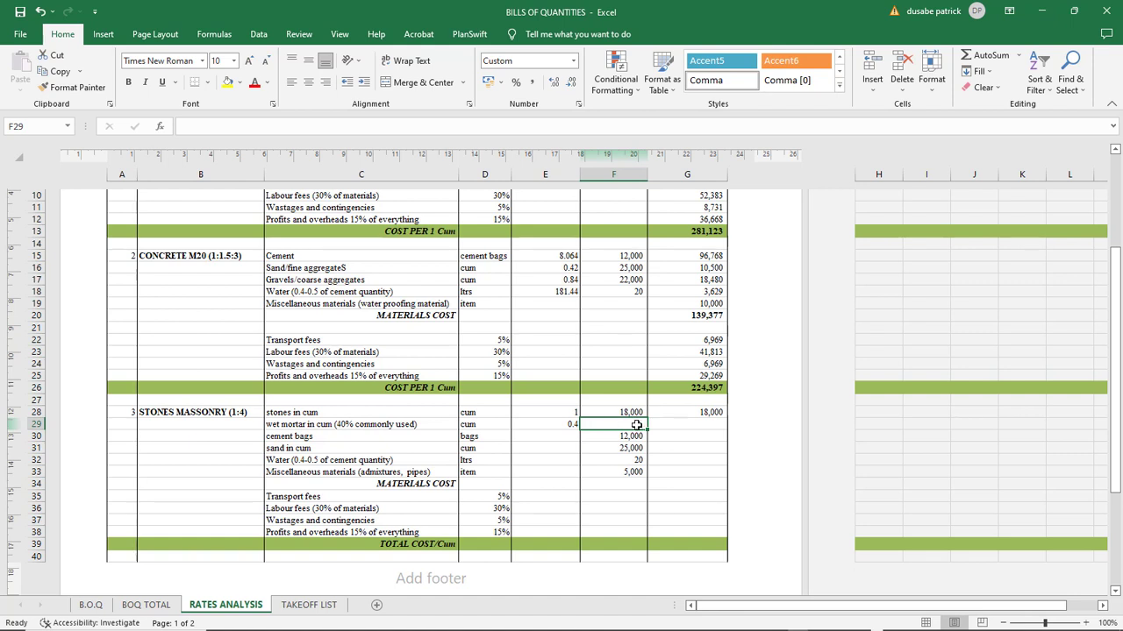
left_click(321, 424)
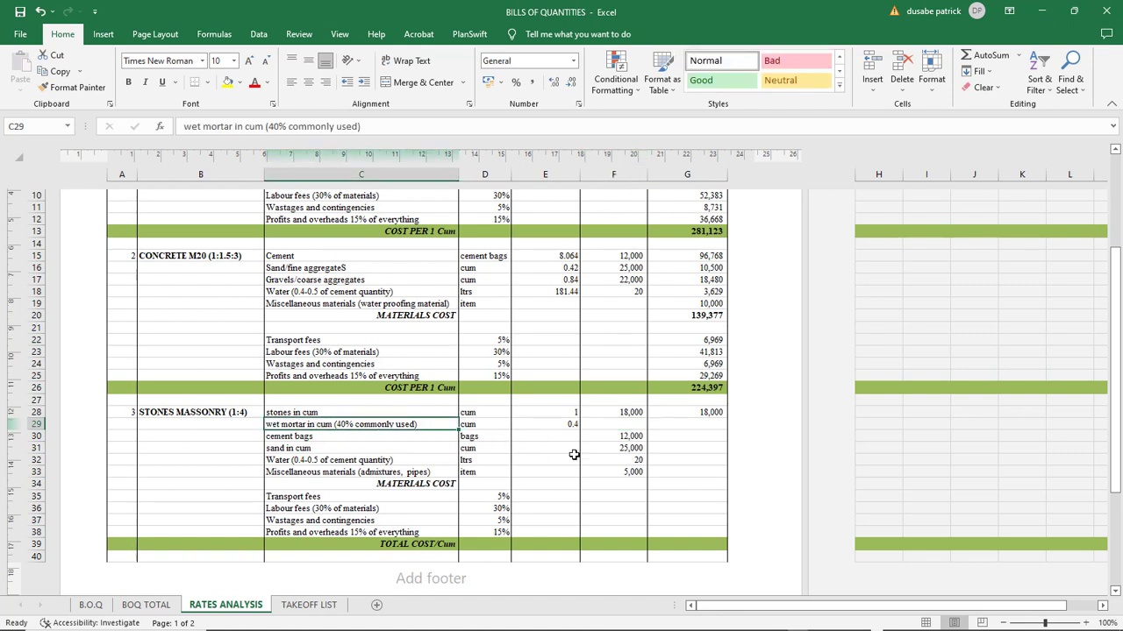
left_click_drag(306, 436, 321, 460)
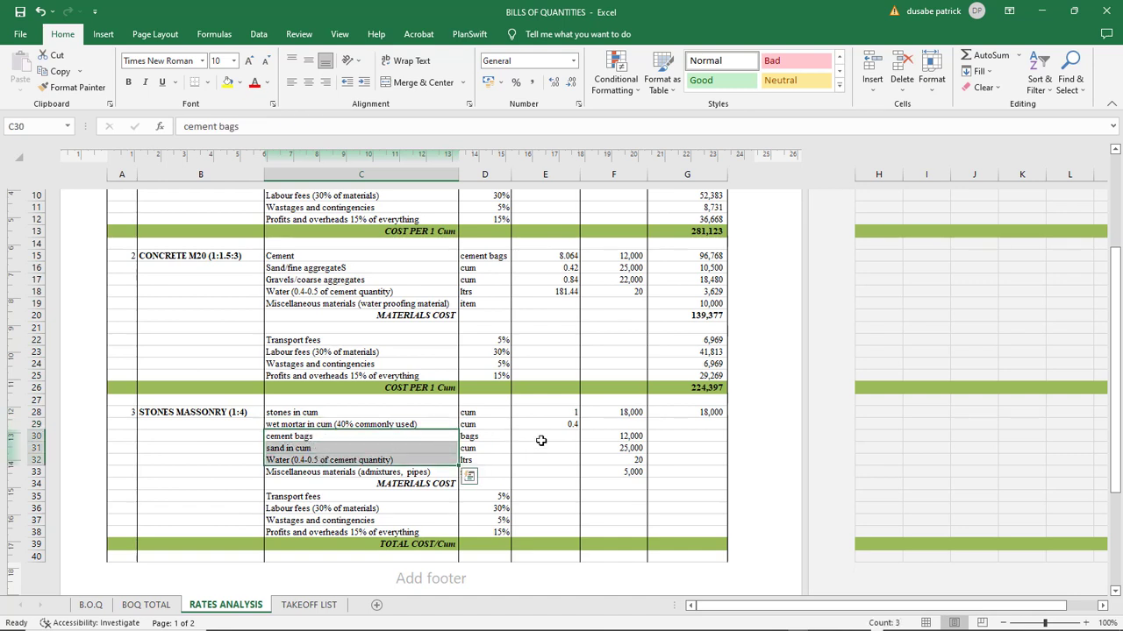
left_click(542, 436)
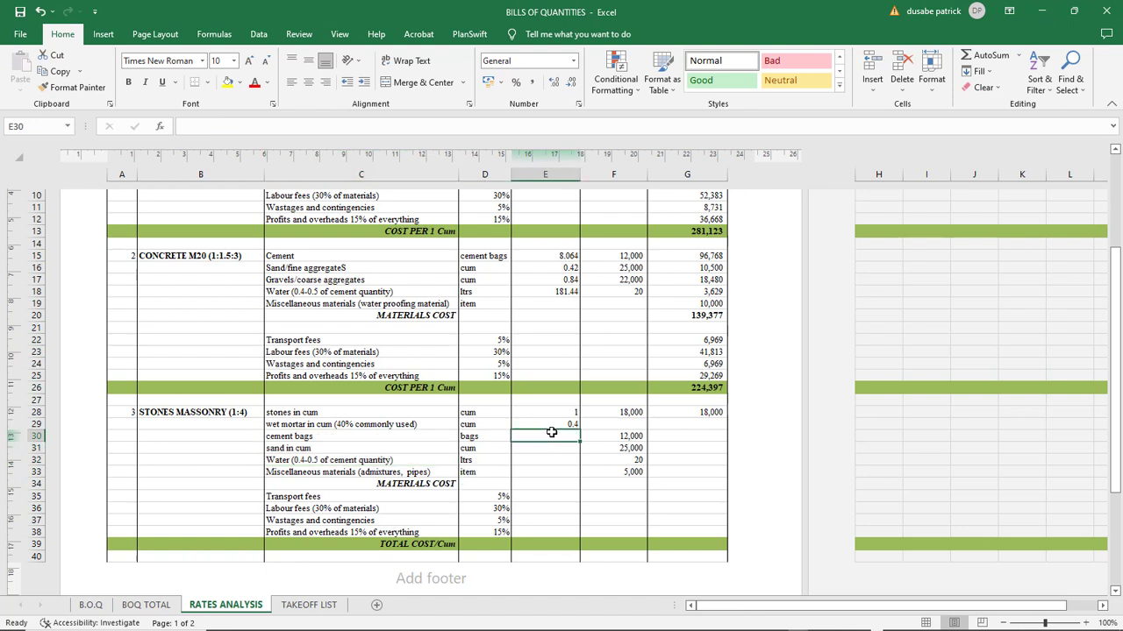
Enter the cement bags quantity in E30 as =((1/5)*1.3), accepting Excel's correction to show 0.26
type("=")
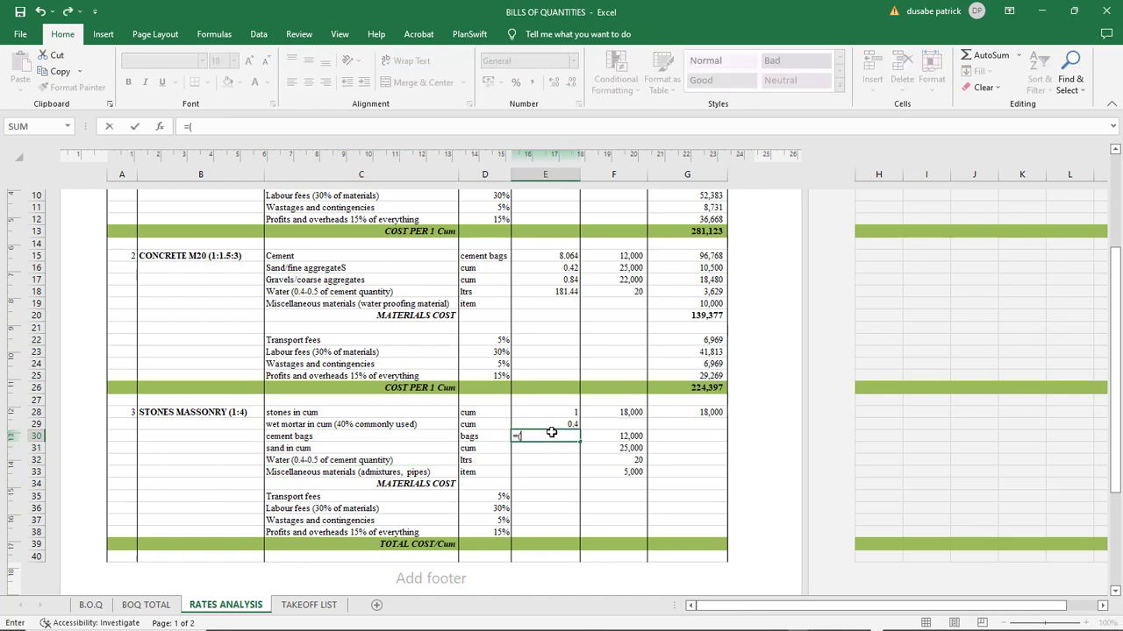
type("(")
type("5)*1.3))")
left_click(518, 436)
type("(")
key("Return")
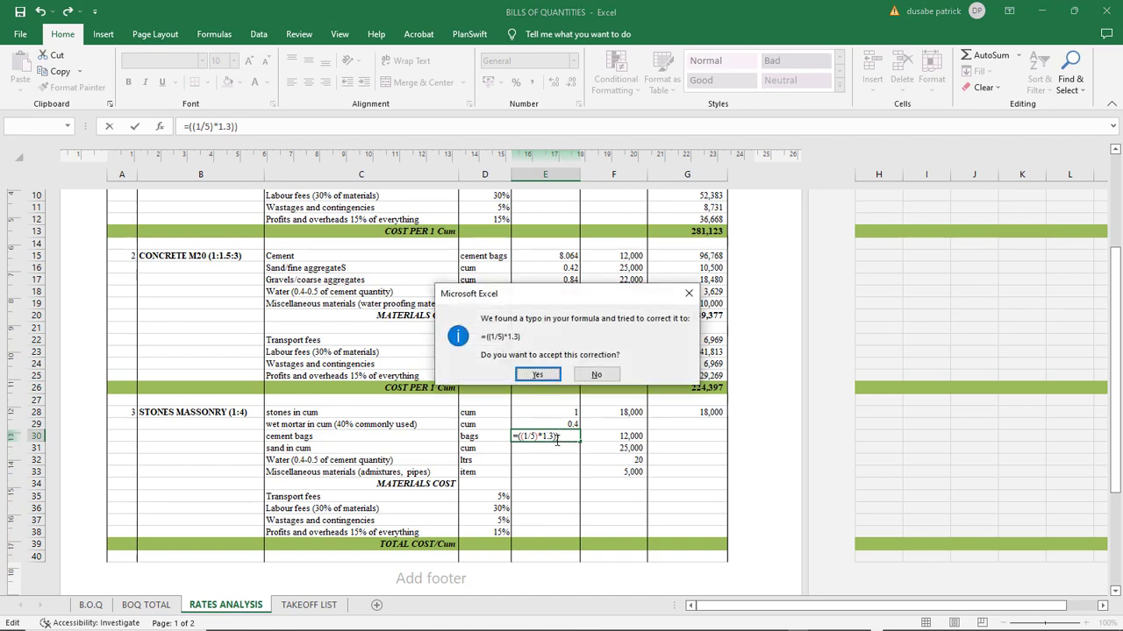
left_click(536, 374)
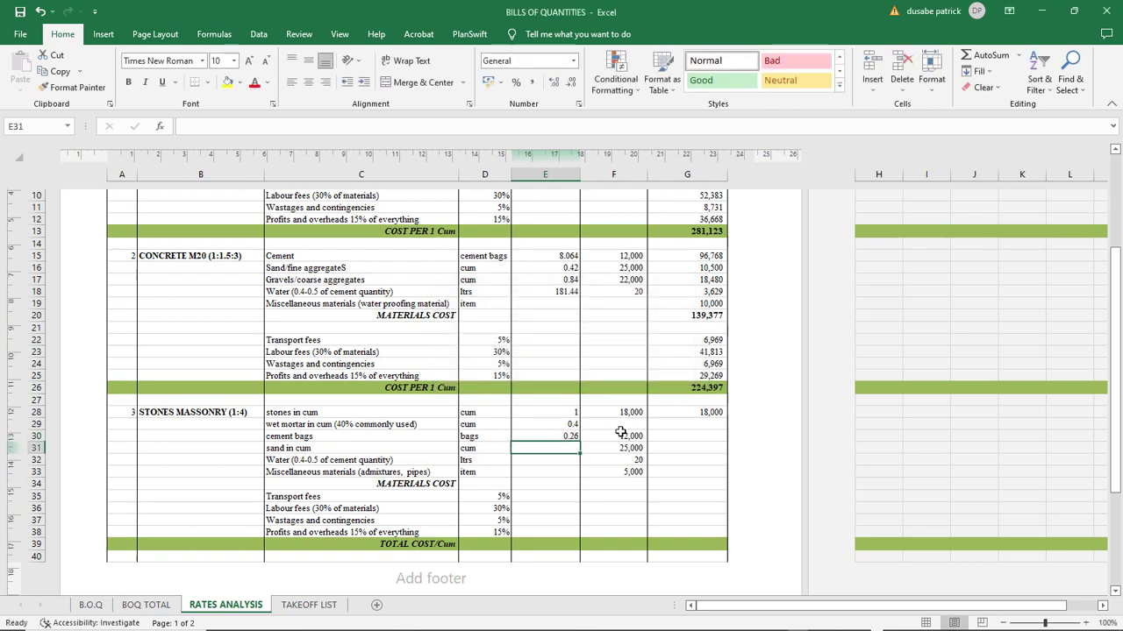
Multiply the cement formula in E30 by 1440 kg per cum
left_click(271, 132)
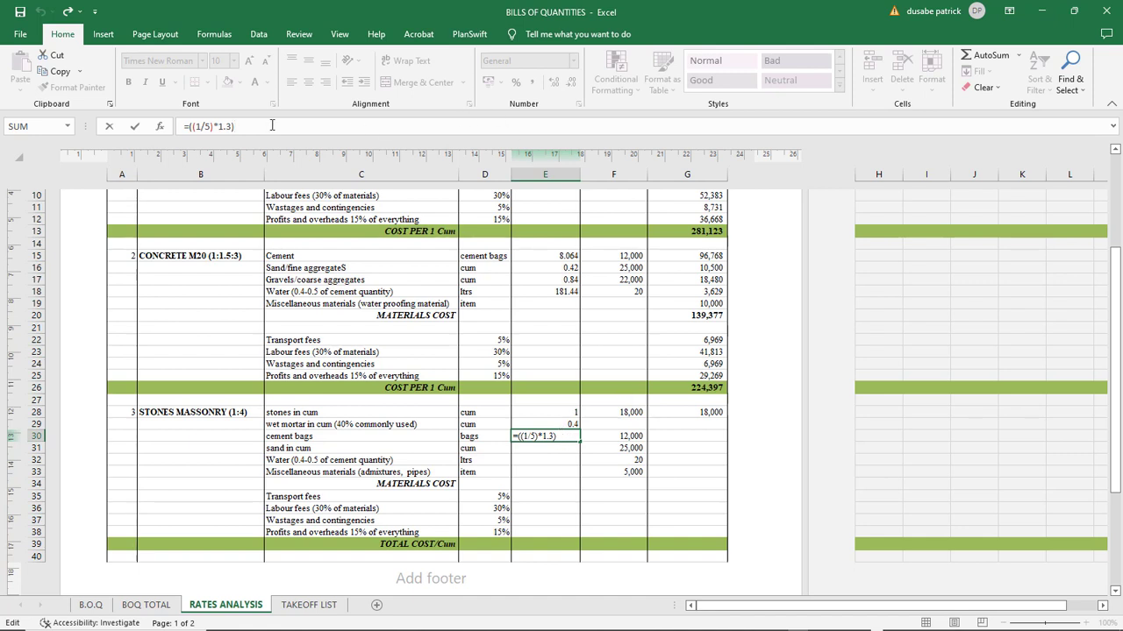
type("*1440")
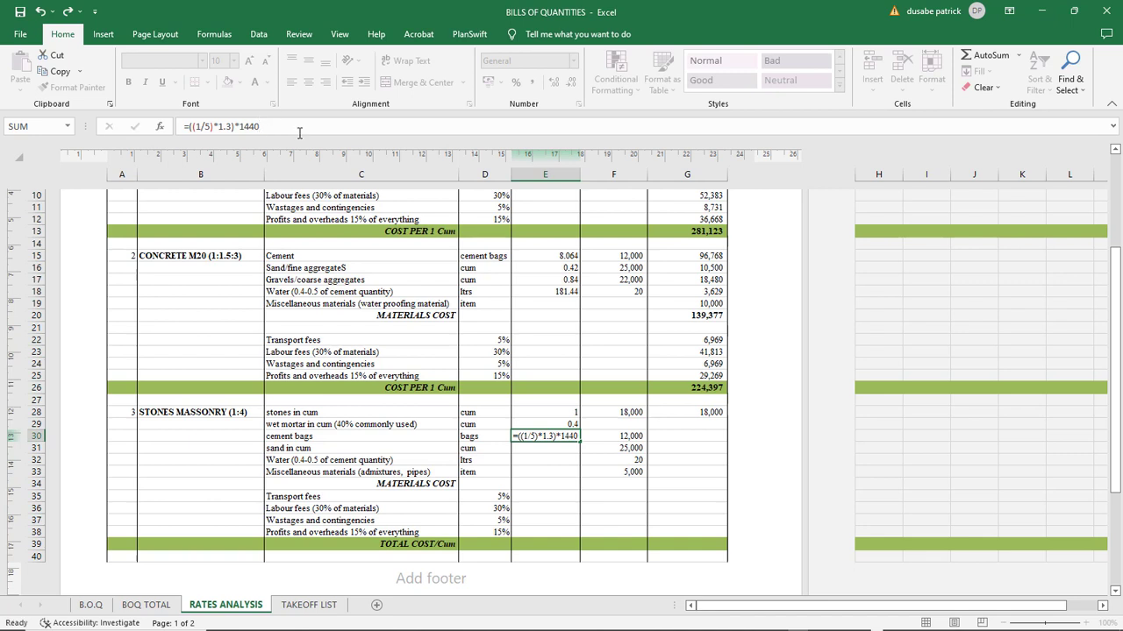
key("Return")
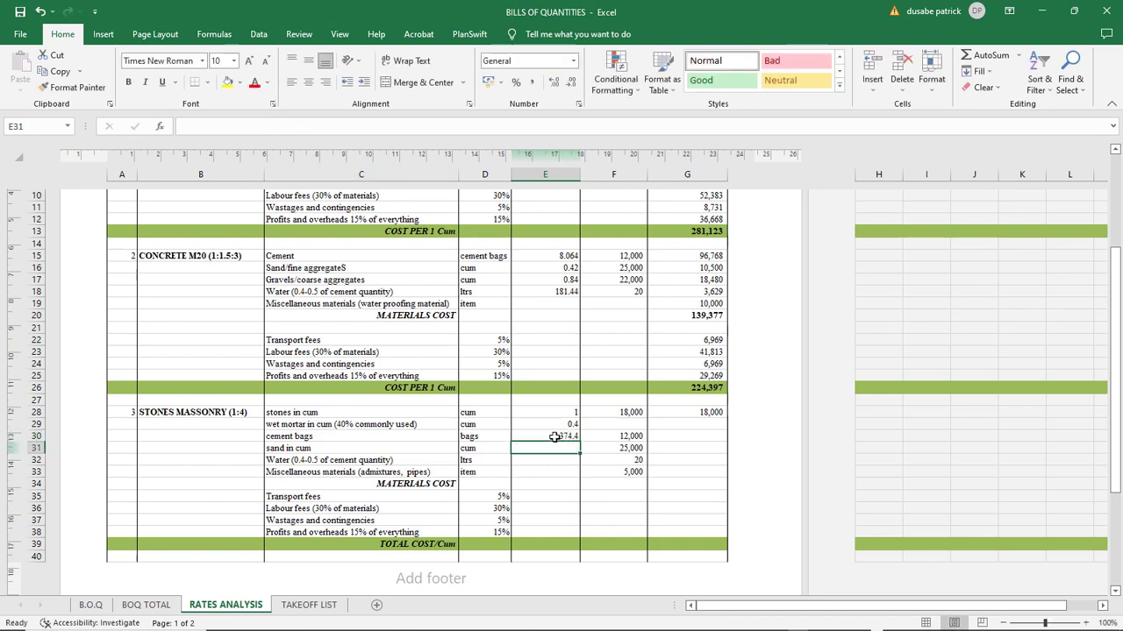
left_click(554, 437)
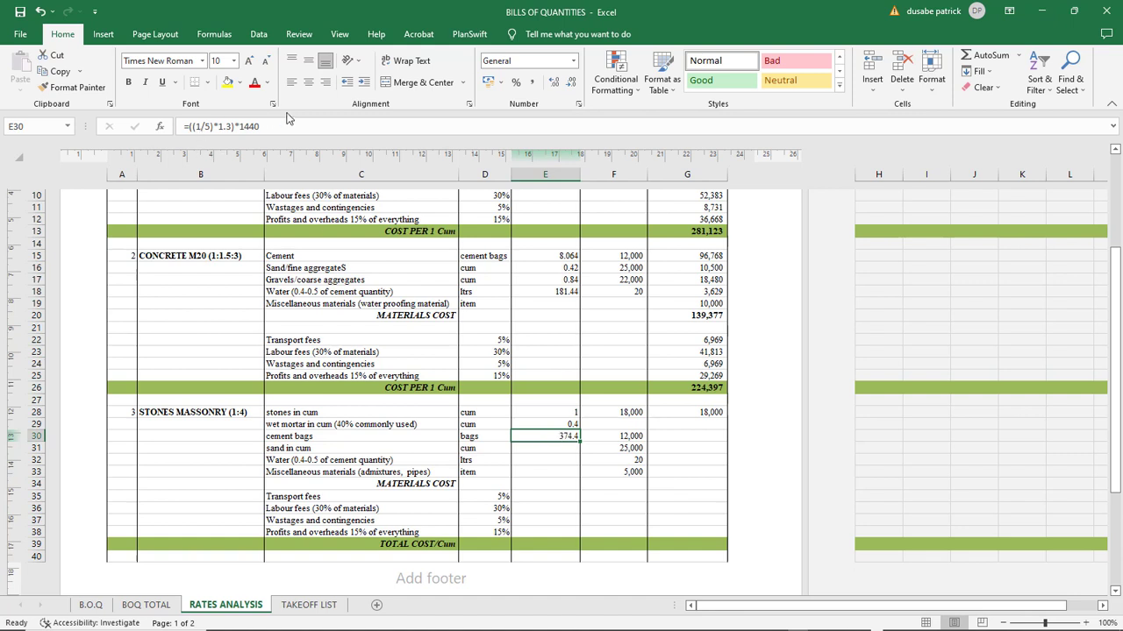
Divide the cement formula by 50 kg bags, making =(((1/5)*1.3)*1440)/50 equal 7.488
left_click(317, 127)
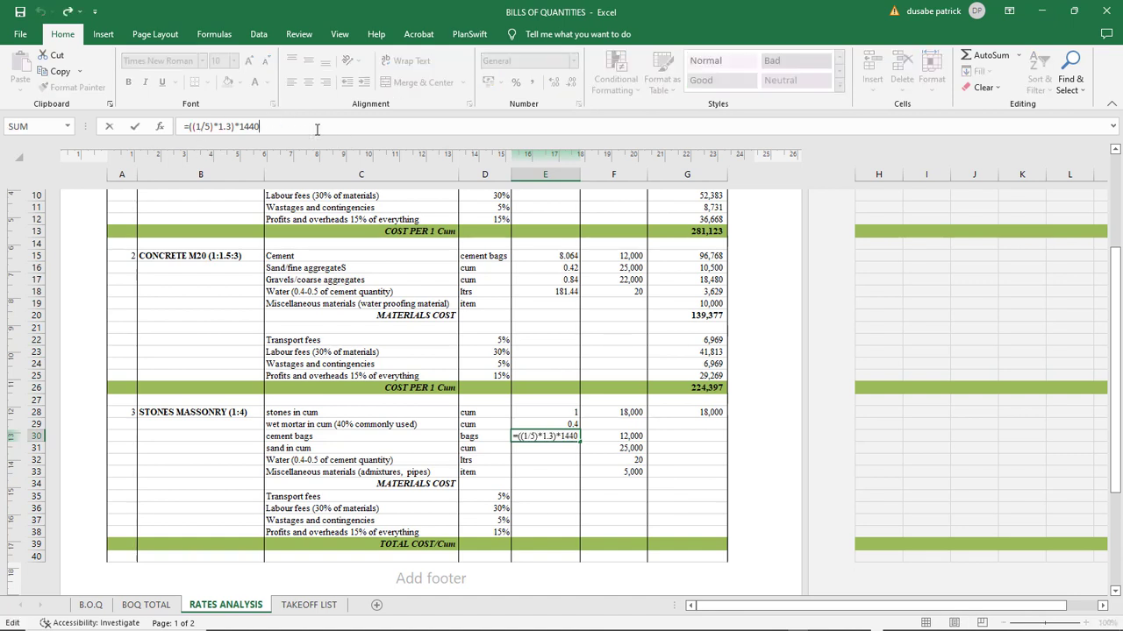
type(")")
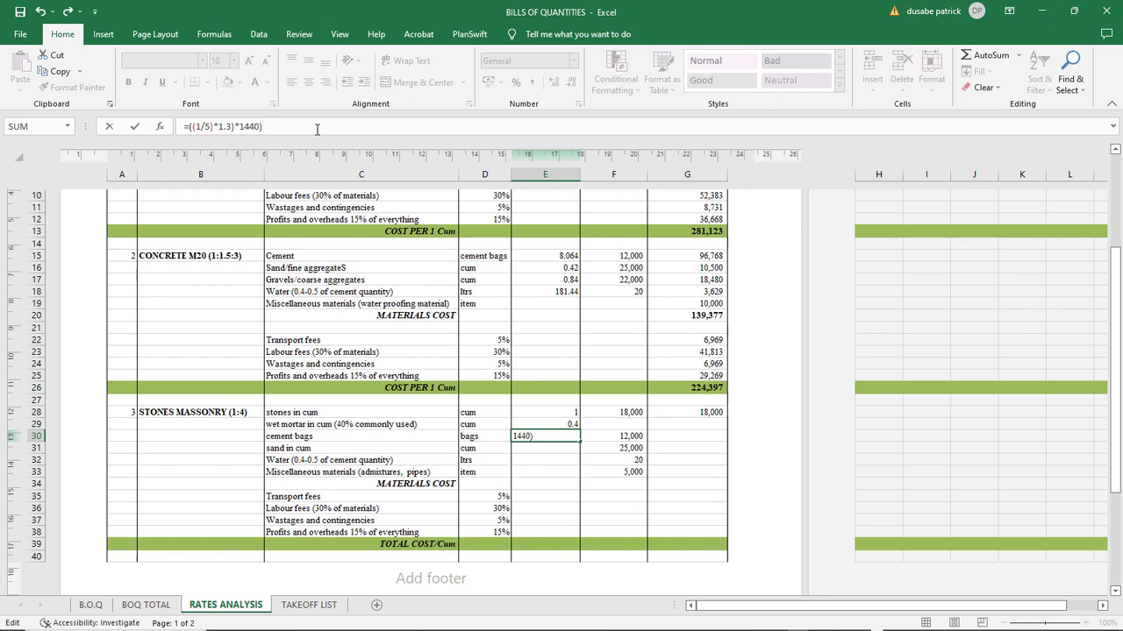
left_click(202, 127)
type("(")
left_click(299, 128)
type("/50")
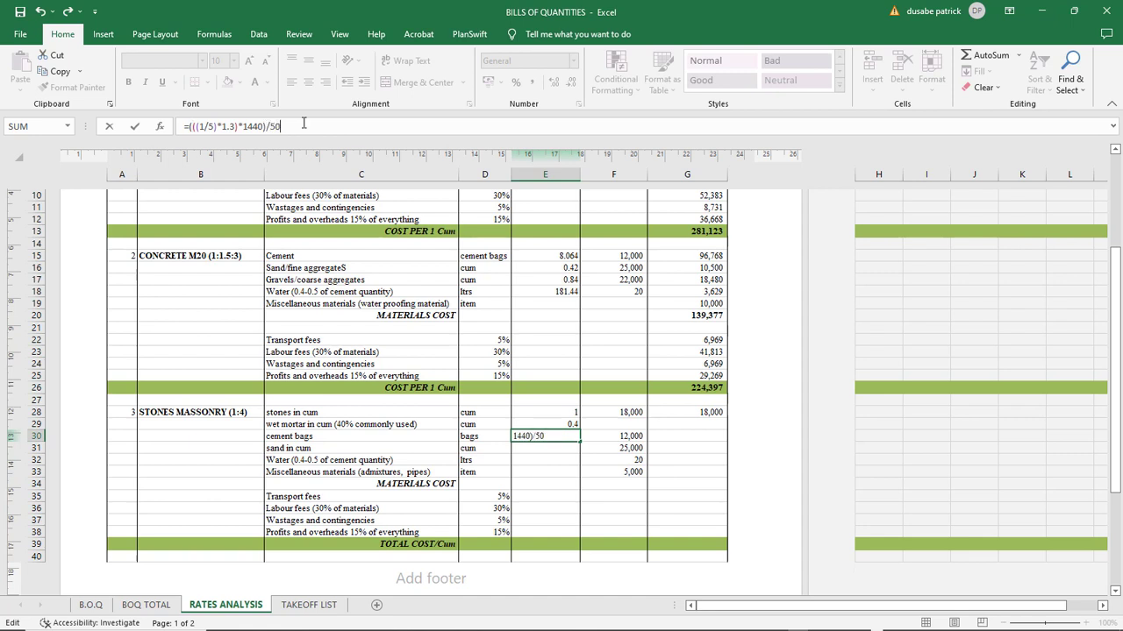
key("Return")
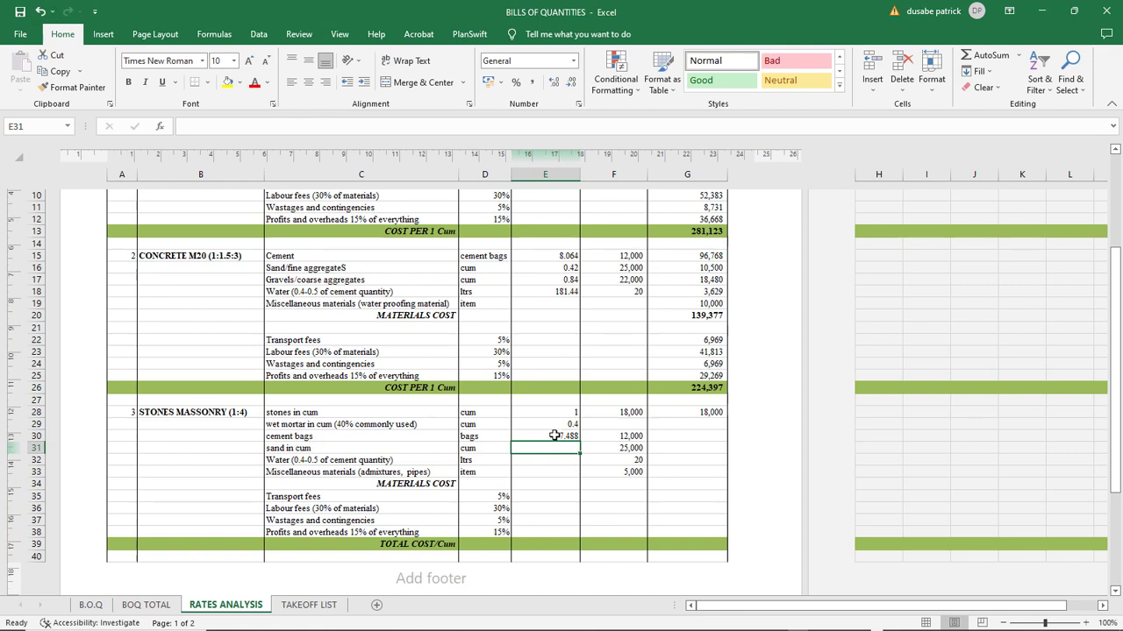
left_click(554, 435)
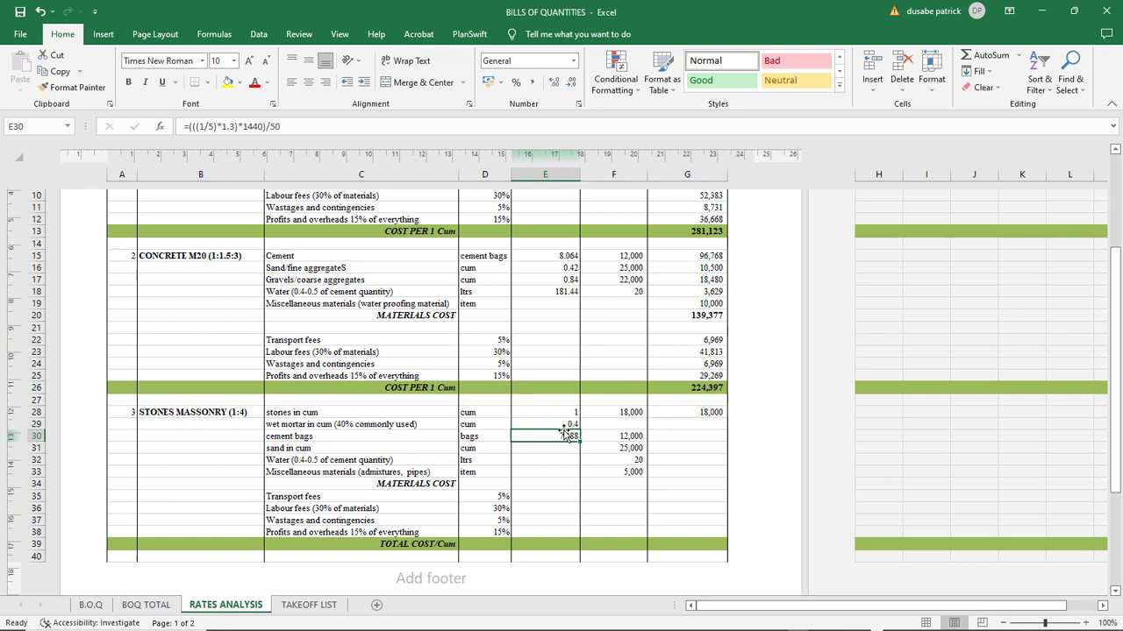
left_click(301, 130)
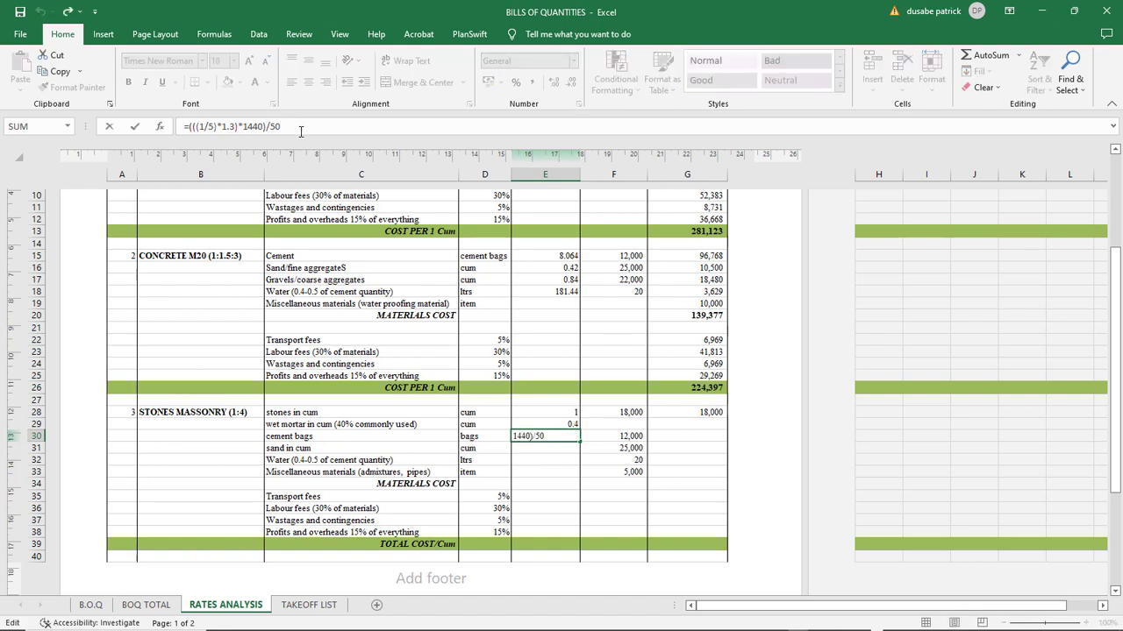
key("ctrl+Return")
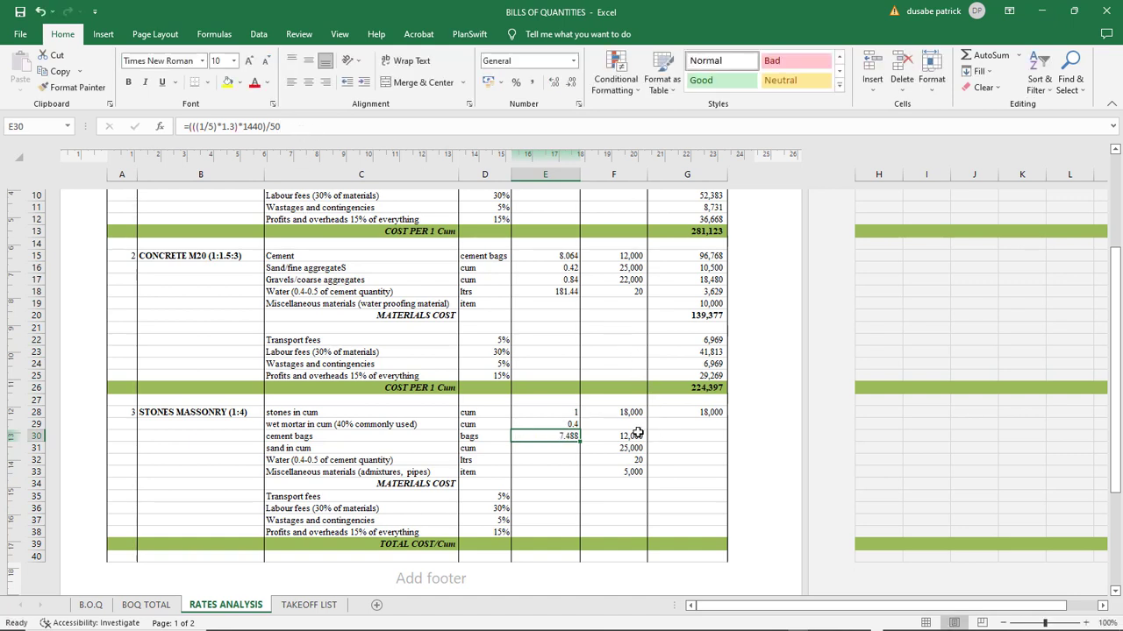
left_click(679, 435)
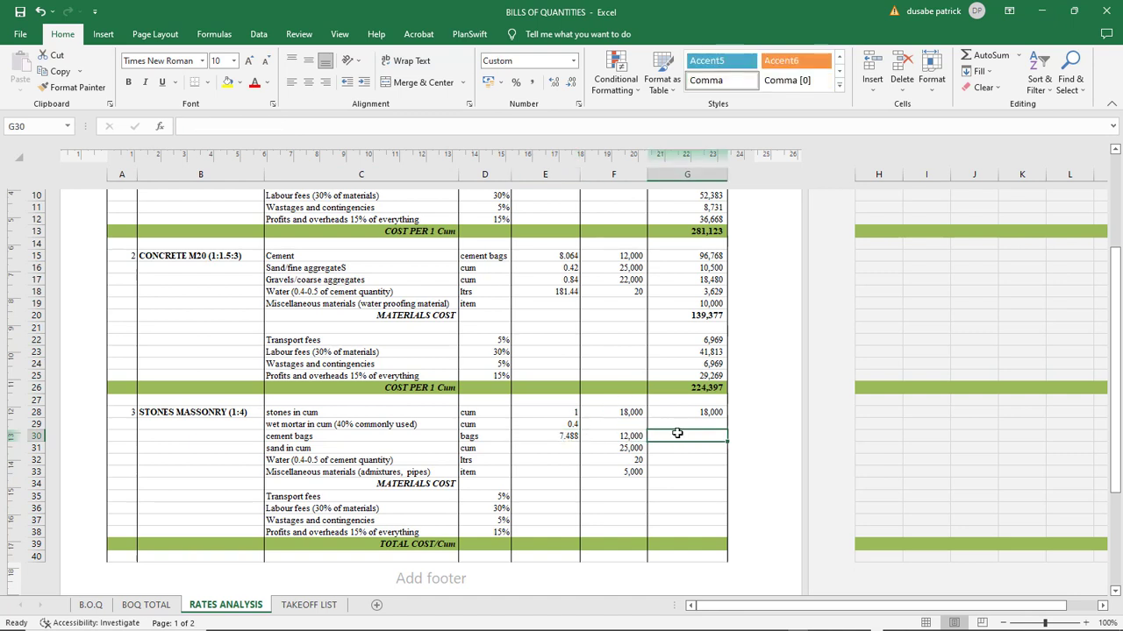
type("=")
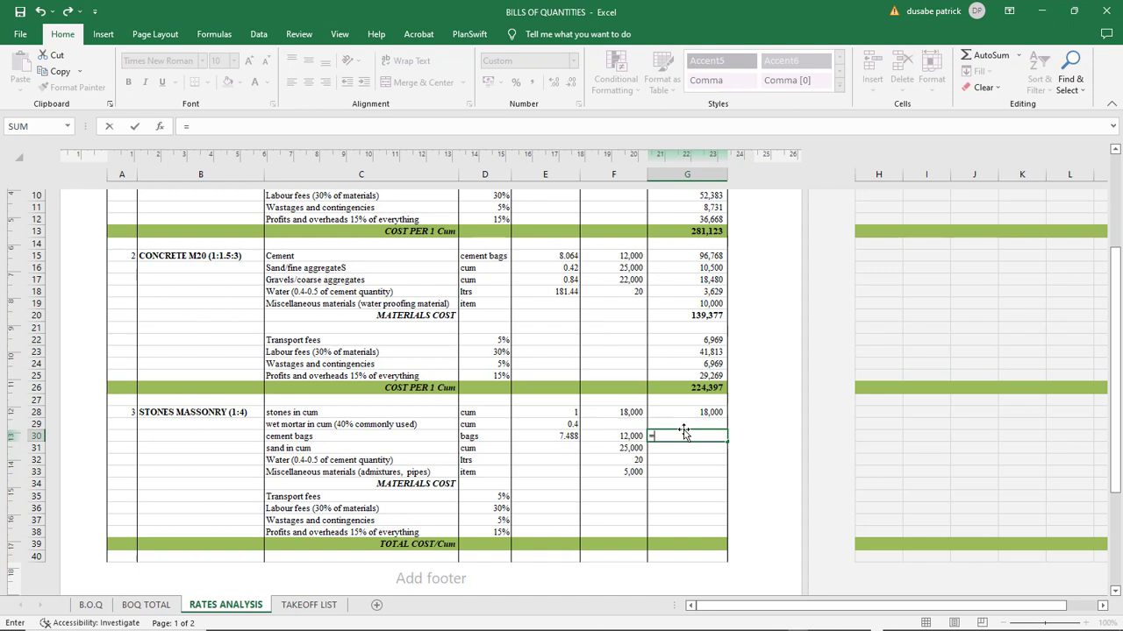
type("prod")
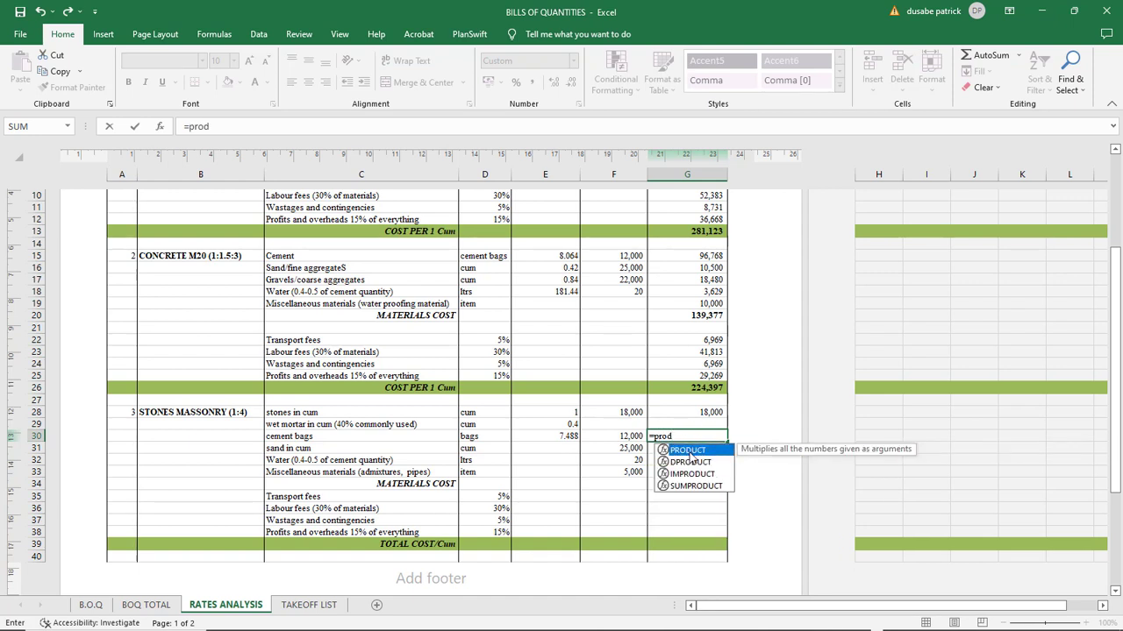
key("Tab")
left_click(633, 436)
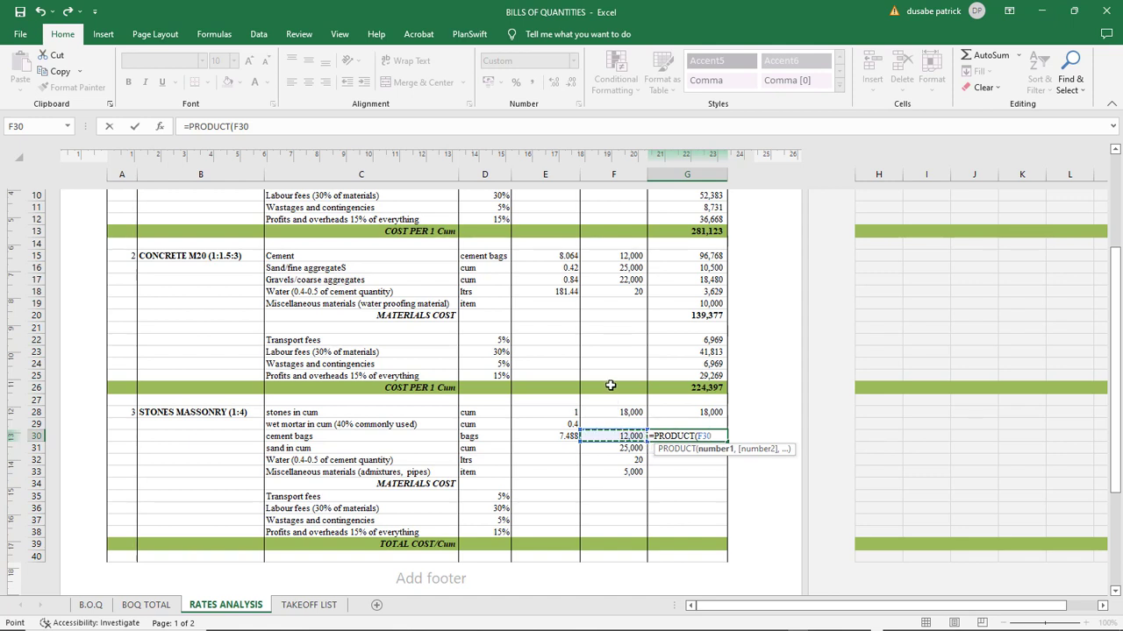
type(",")
left_click(558, 437)
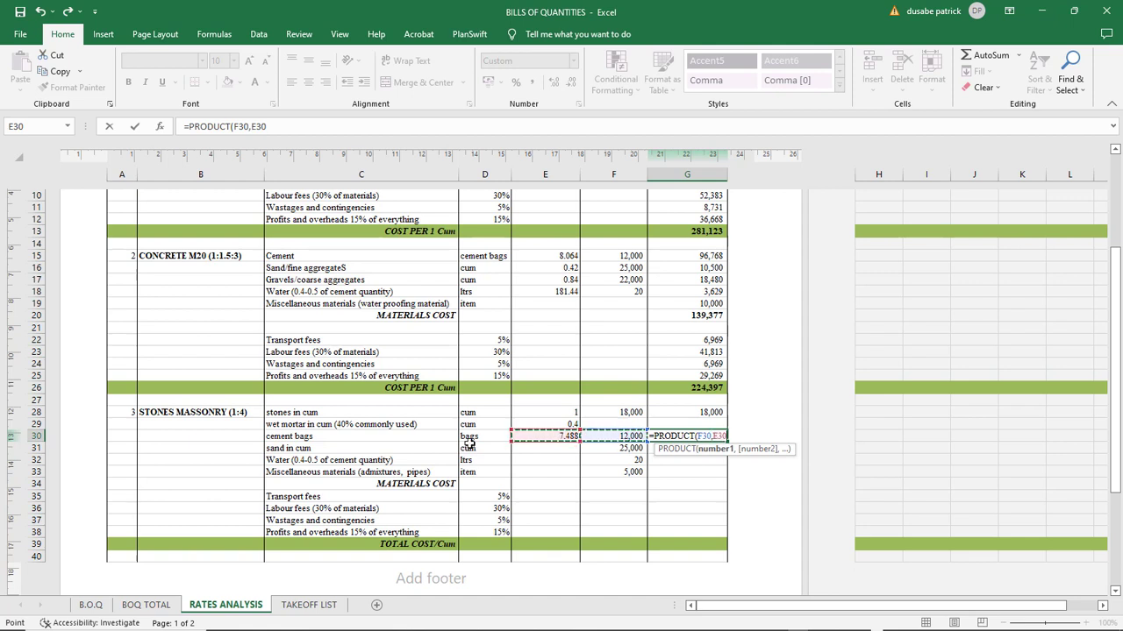
type(",")
left_click(574, 425)
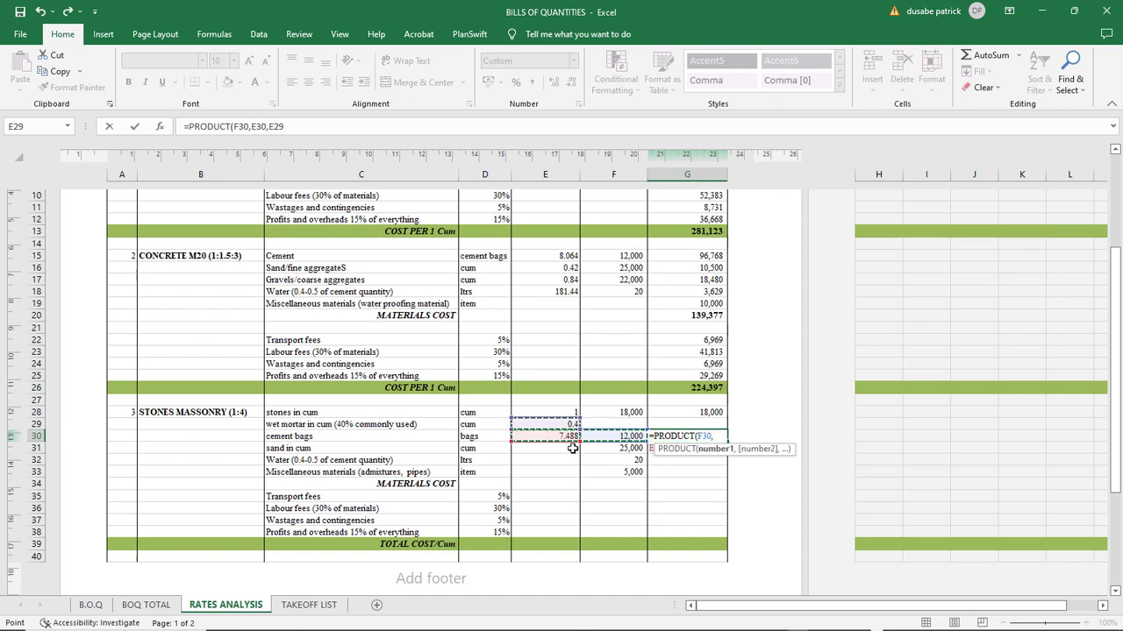
key("ctrl+Return")
key("Return")
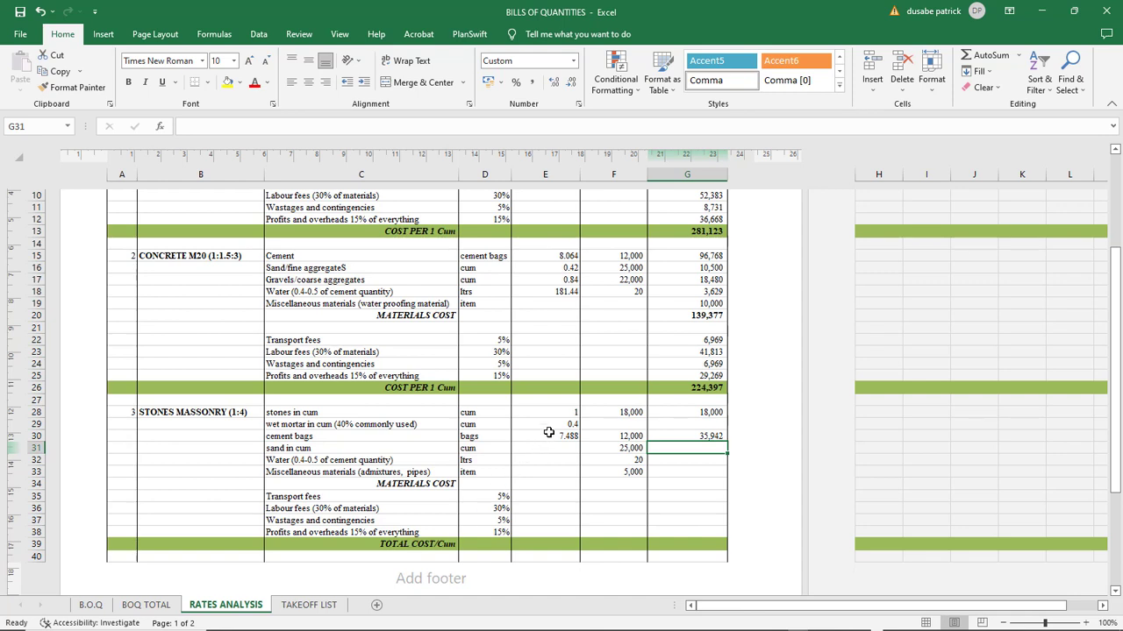
left_click(712, 433)
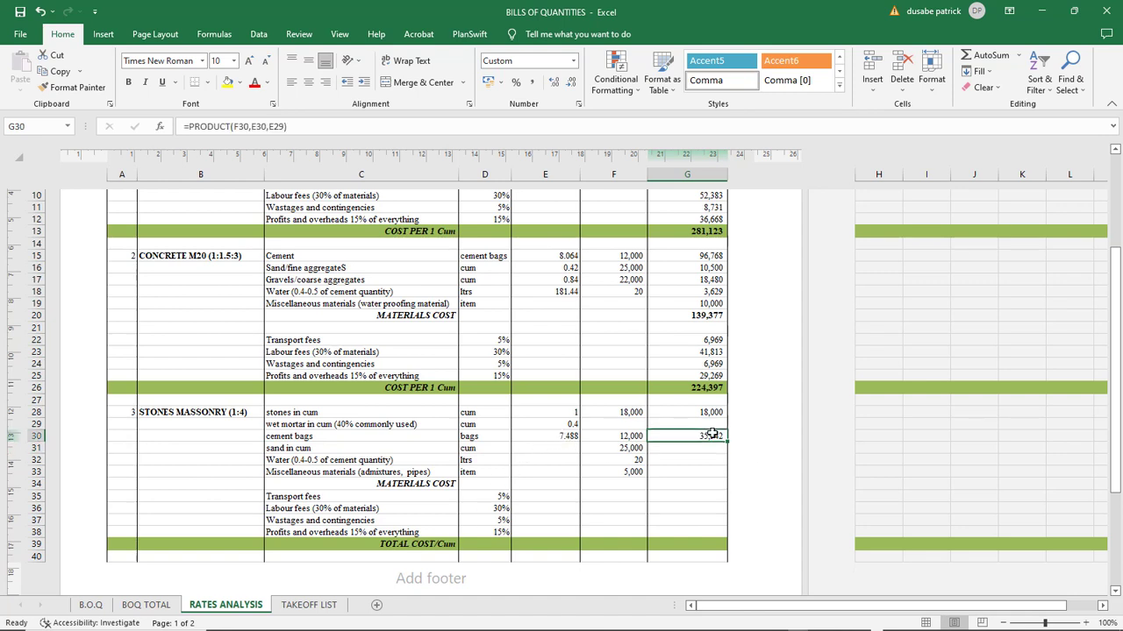
key("Delete")
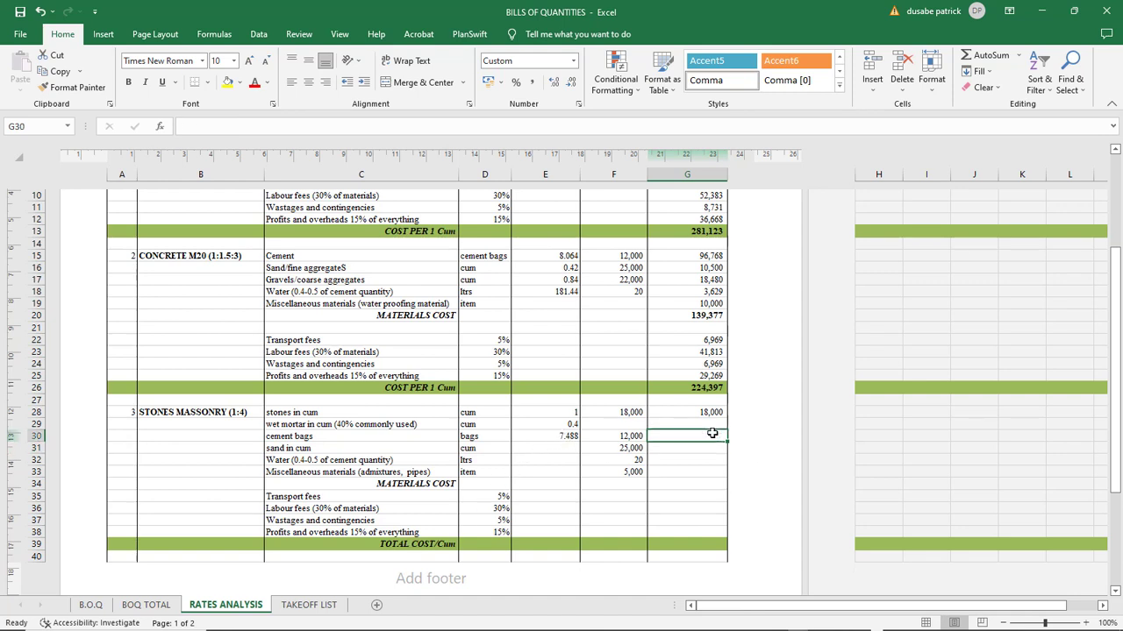
left_click(549, 436)
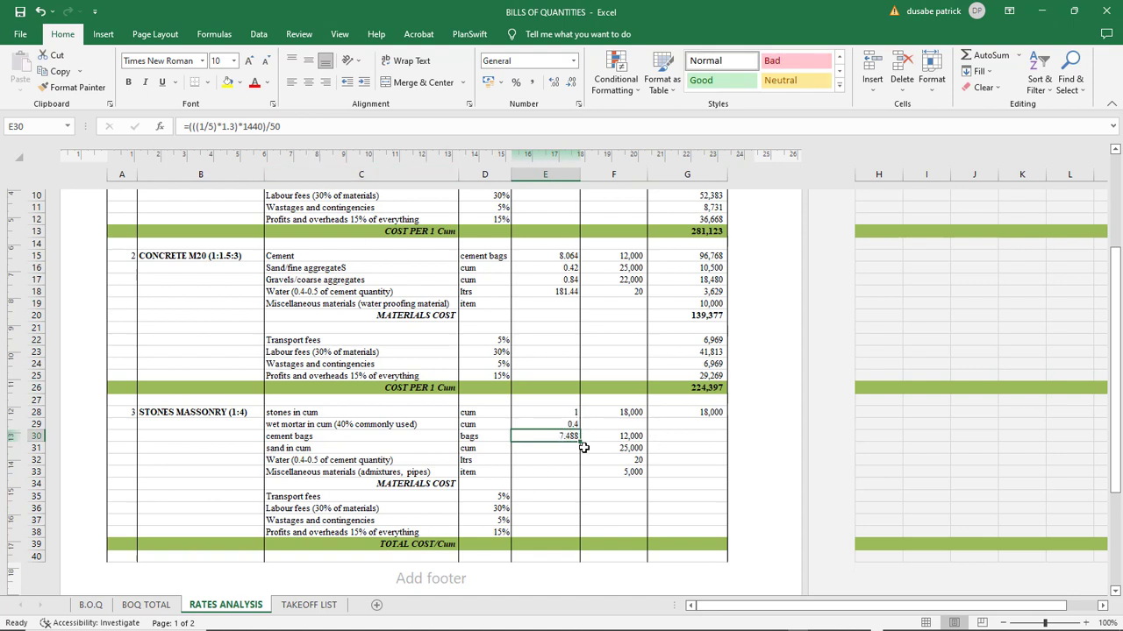
Multiply the E30 cement bags formula by the E29 mortar quantity, giving 2.9952
key("ctrl+c")
left_click(302, 132)
type(")")
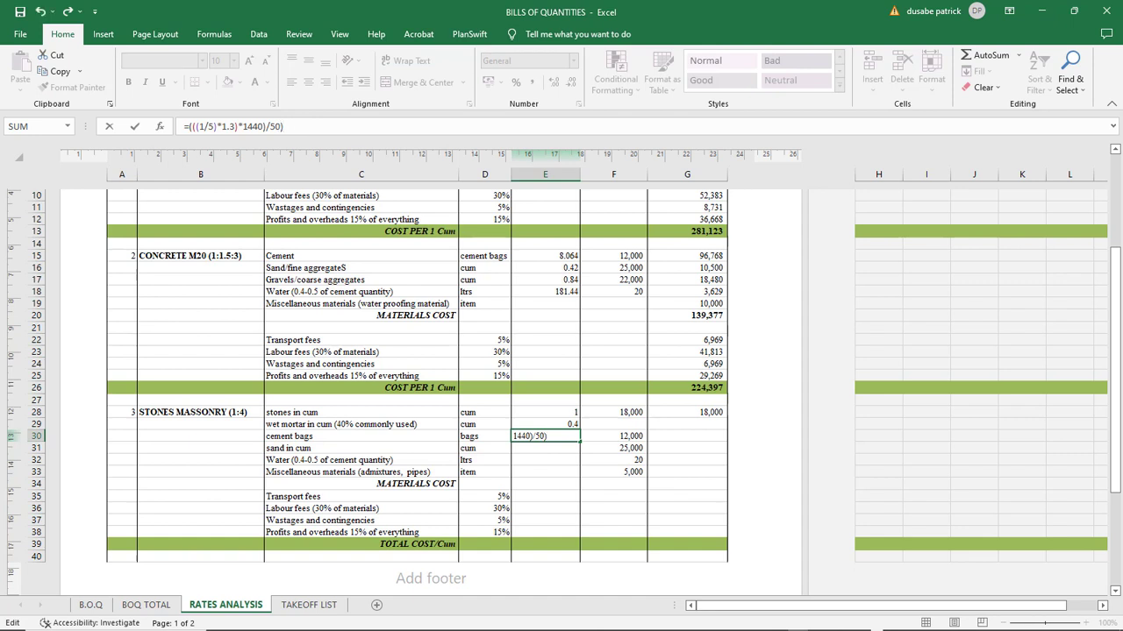
left_click(188, 128)
type("(")
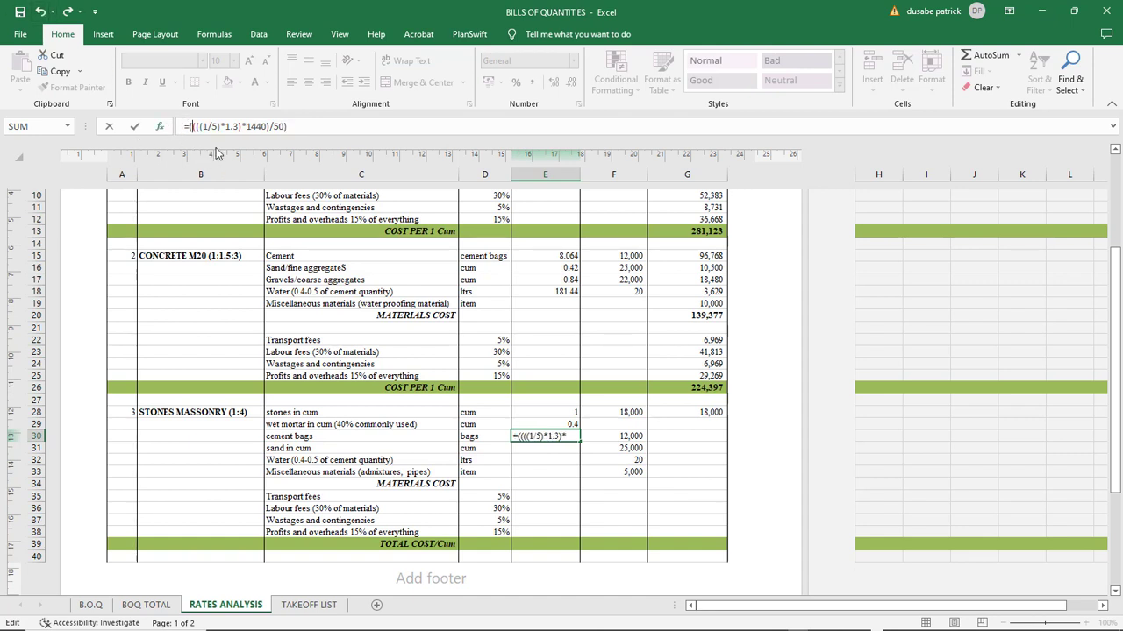
left_click(307, 128)
type("*")
left_click(560, 424)
key("Return")
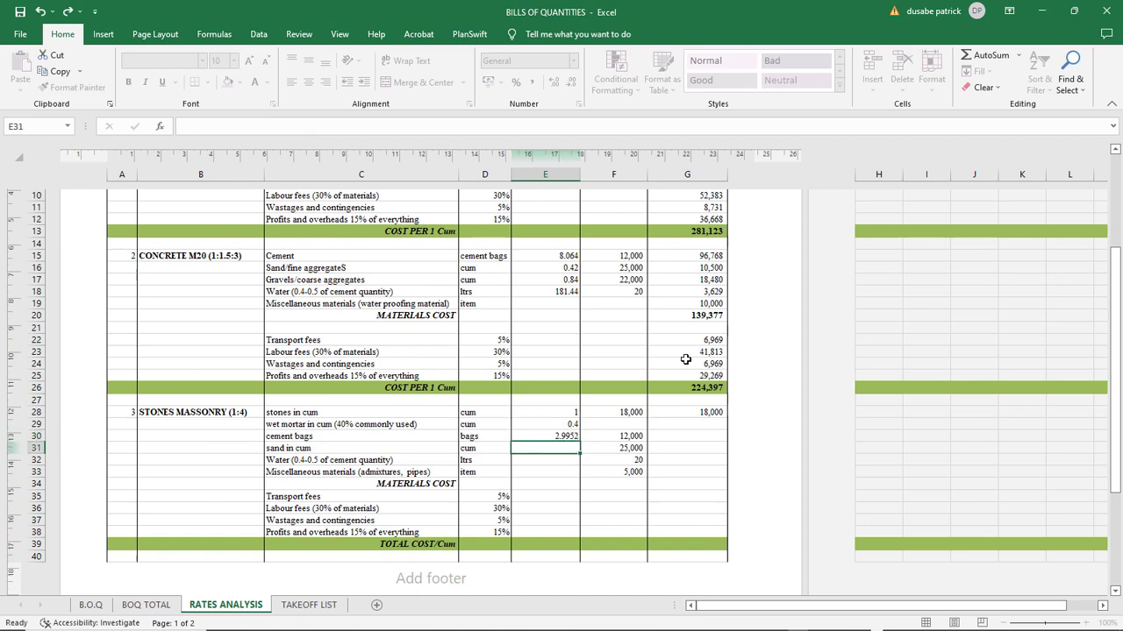
Fill G28's PRODUCT formula down to G30 for 35,942 and clear the copy in G29
left_click(668, 432)
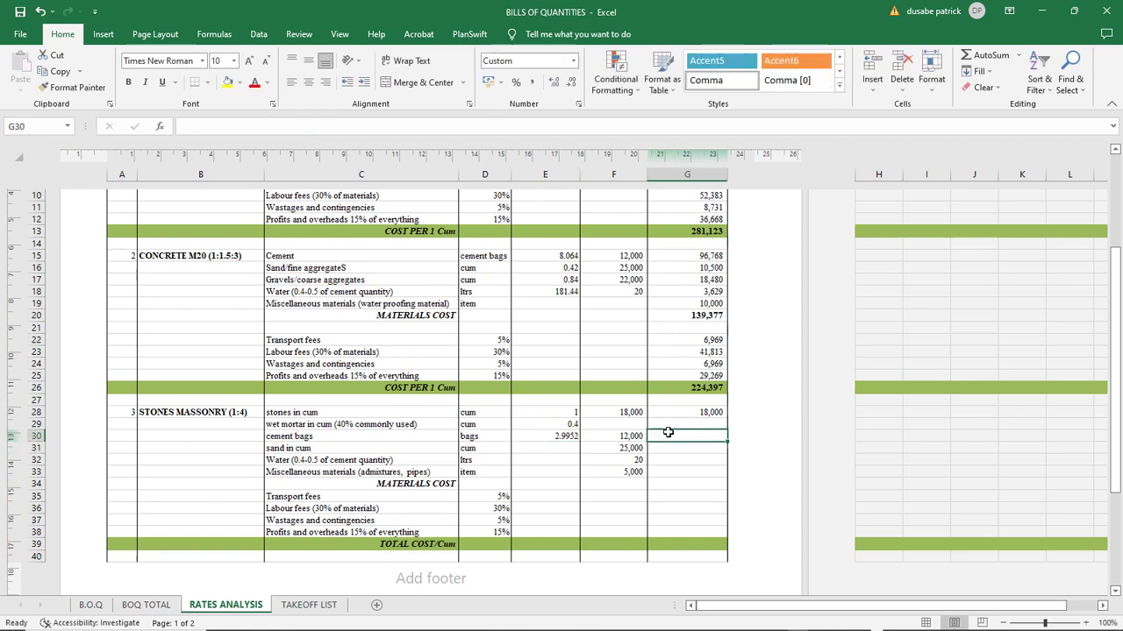
left_click(713, 413)
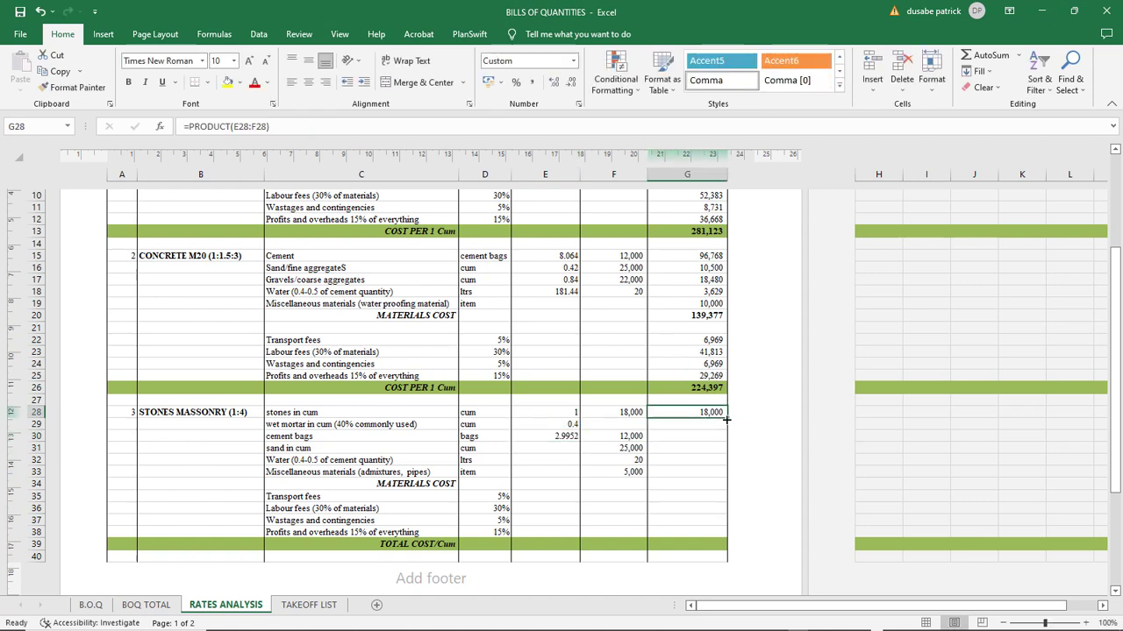
left_click_drag(726, 420, 725, 442)
left_click(717, 422)
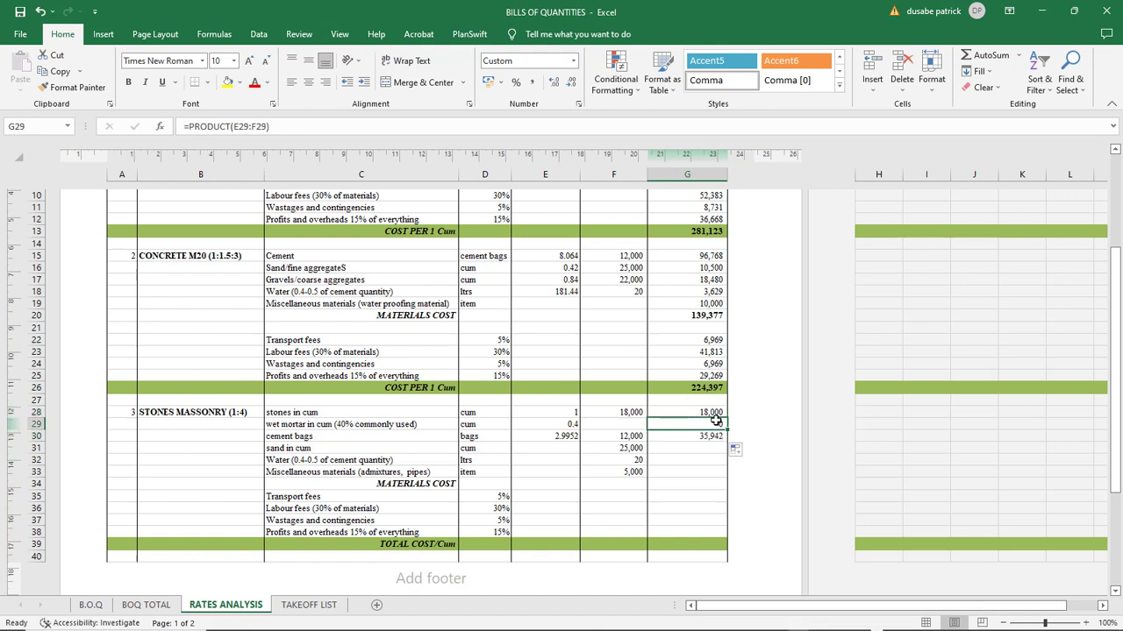
key("Delete")
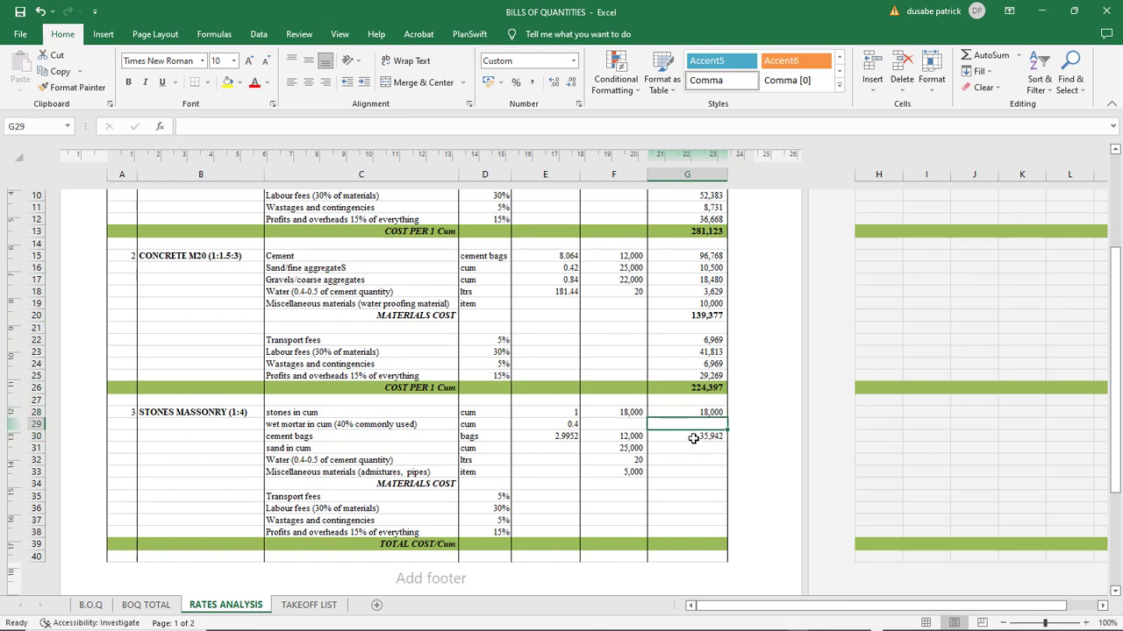
left_click(693, 438)
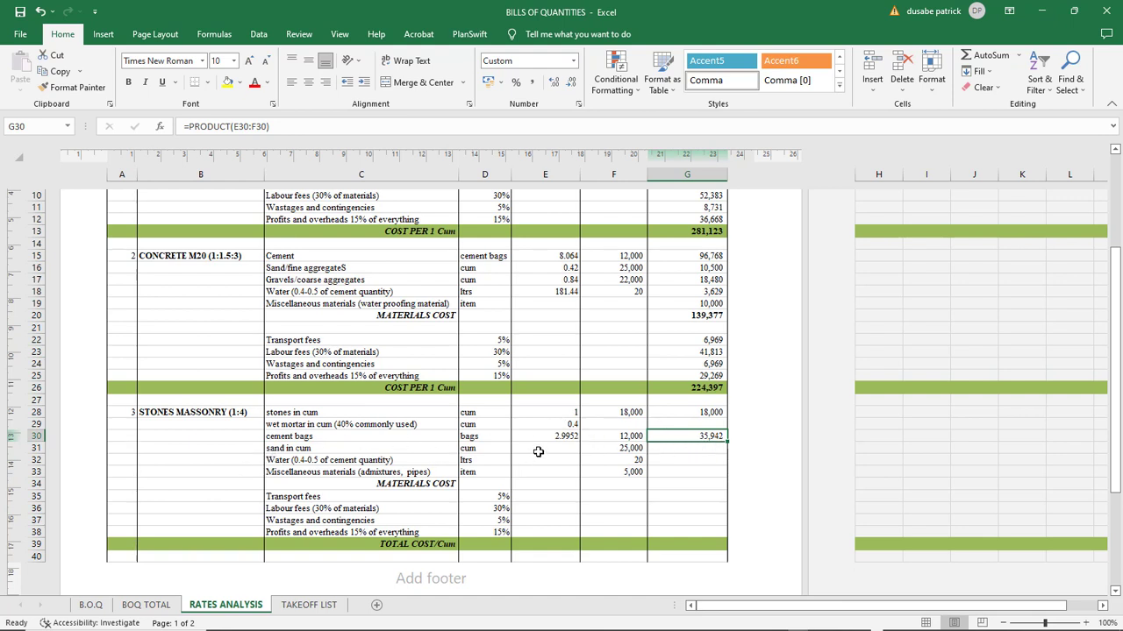
left_click(537, 449)
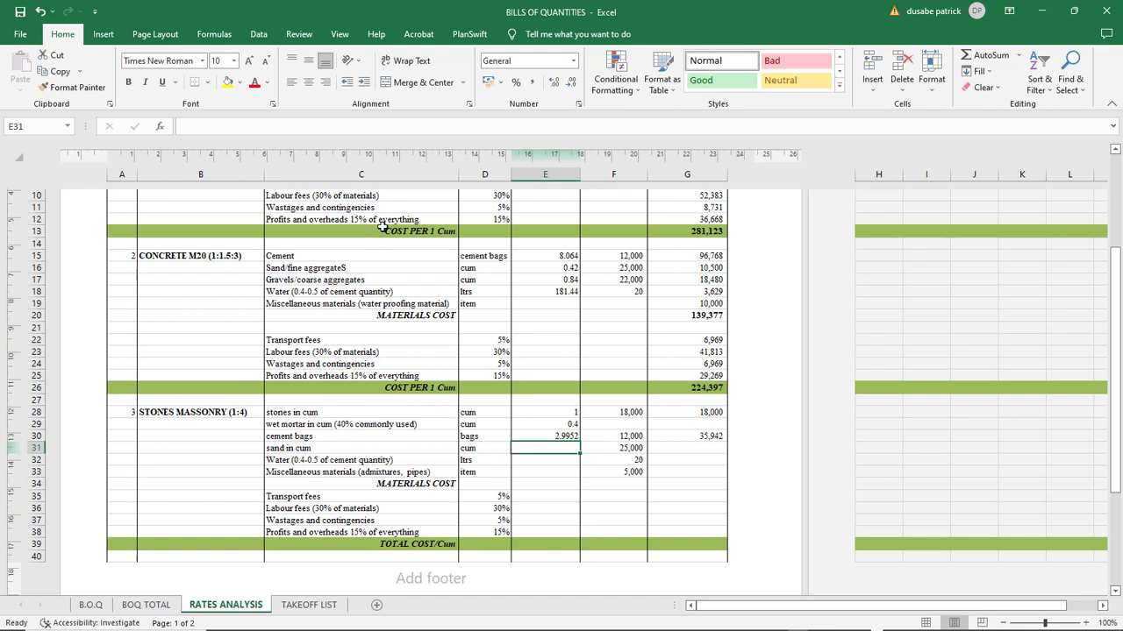
Enter the initial sand quantity formula in E31, which gives 1.04
type("=4/5")
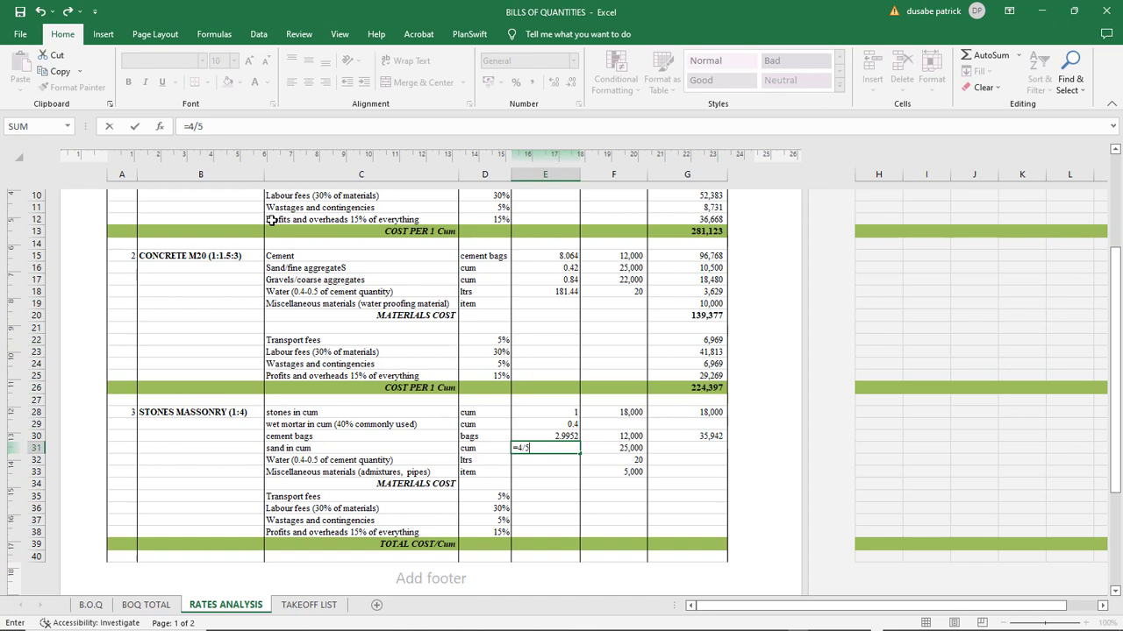
left_click(192, 127)
type("(")
type("3")
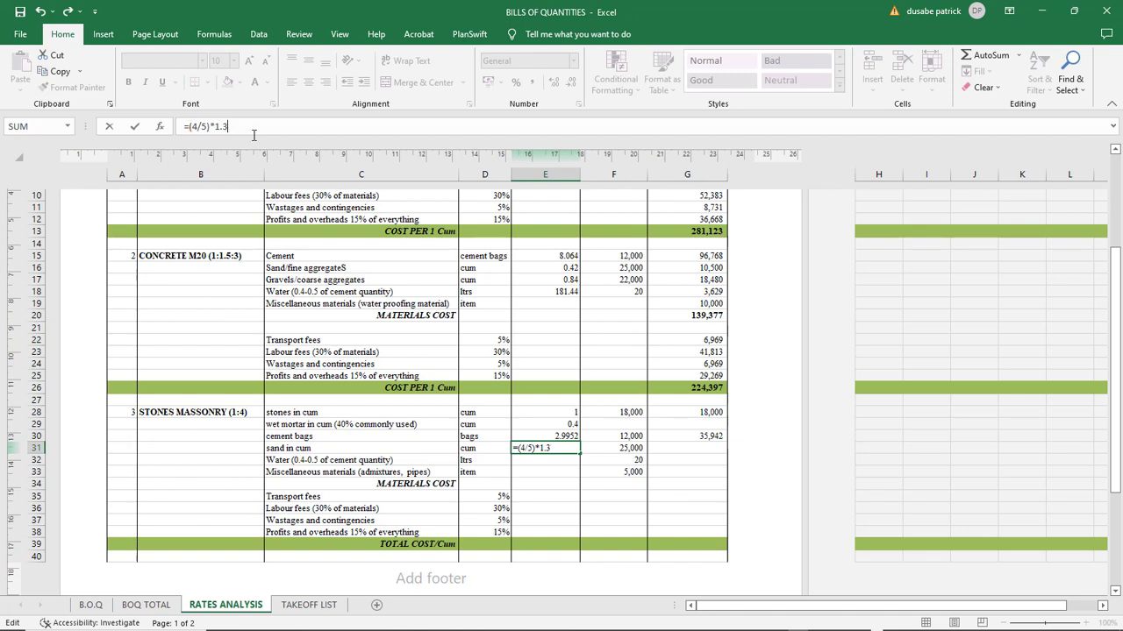
key("Return")
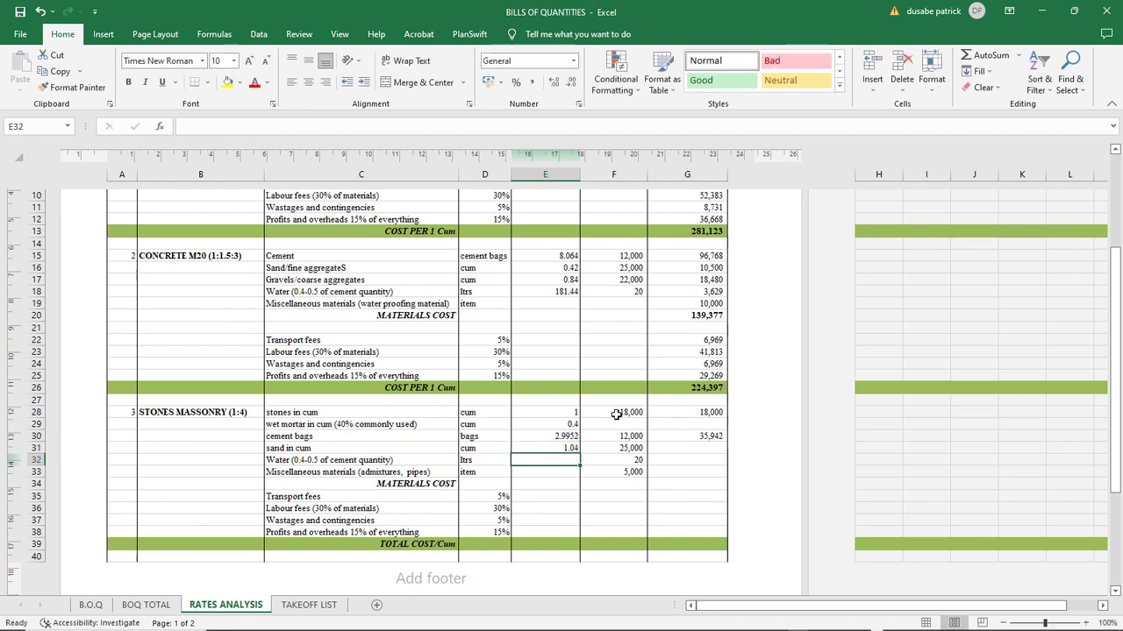
Try multiplying the sand formula by E29, then discard the broken edit to restore 1.04
left_click(567, 449)
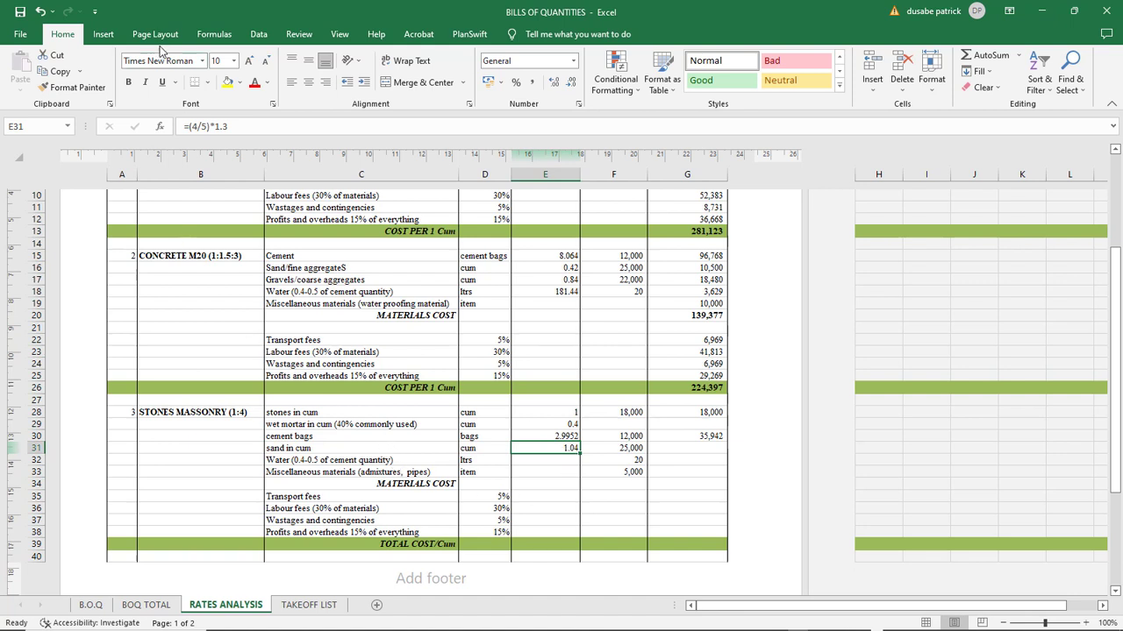
left_click(240, 128)
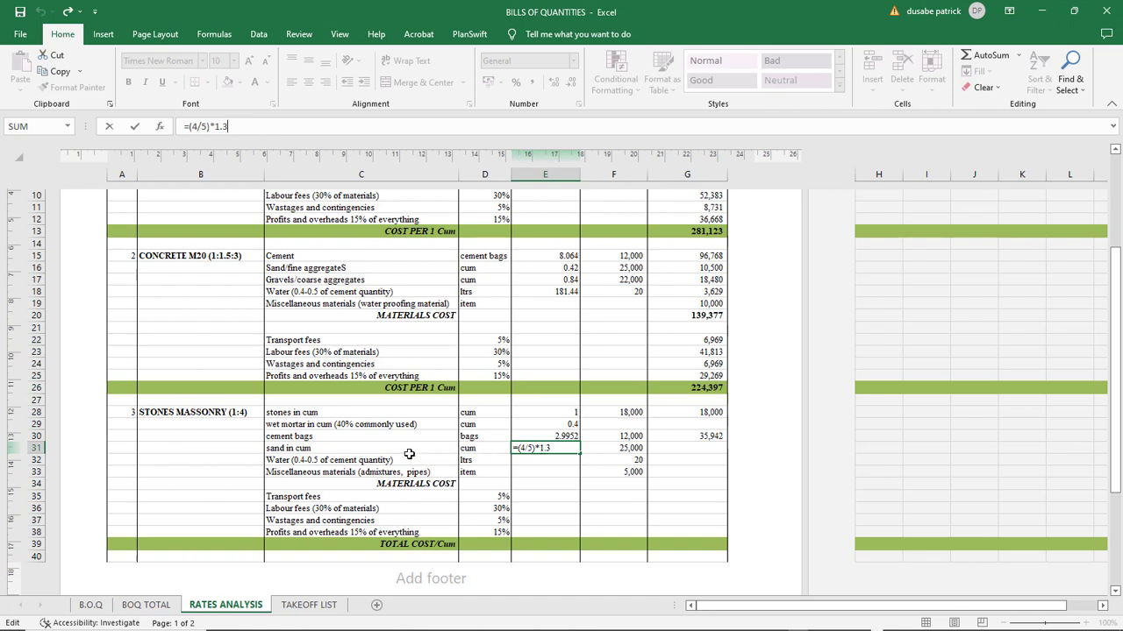
left_click(262, 126)
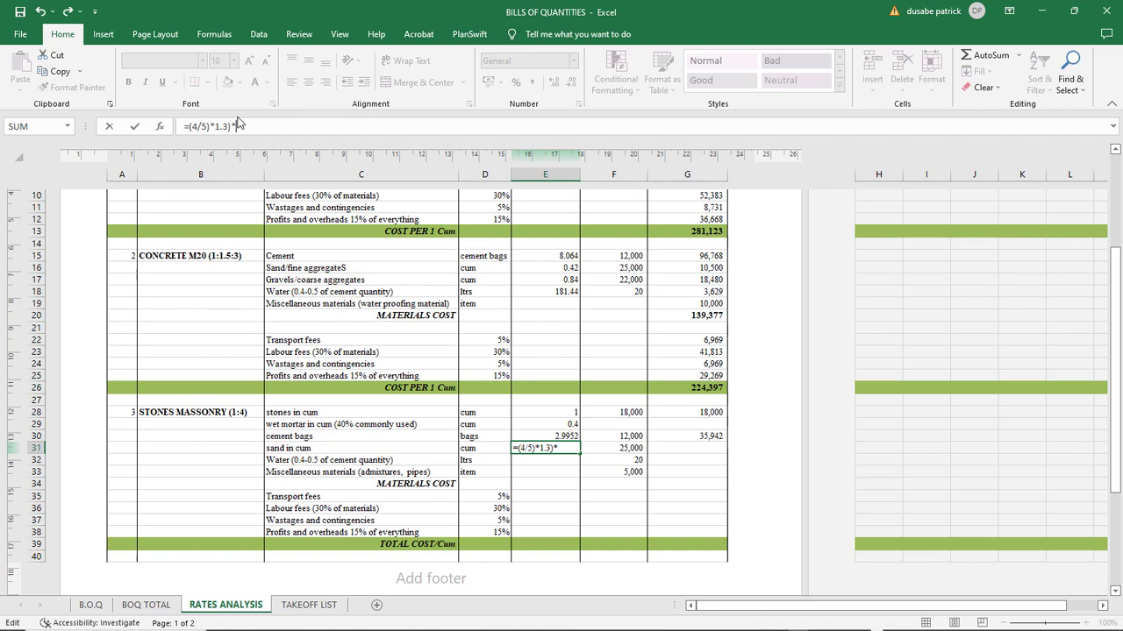
left_click(572, 425)
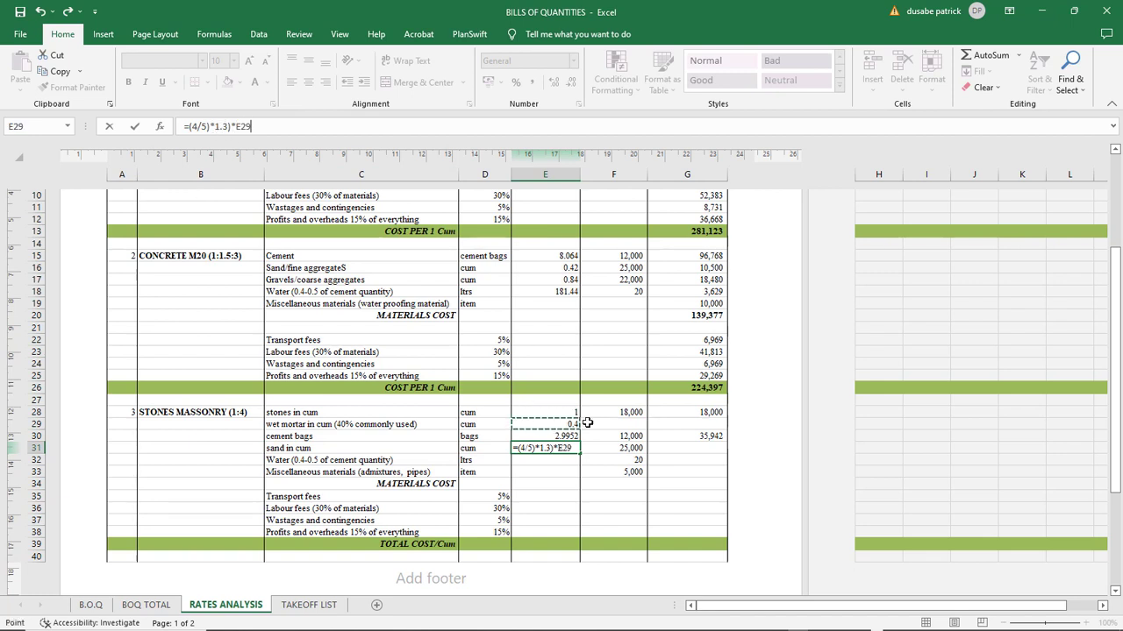
key("Return")
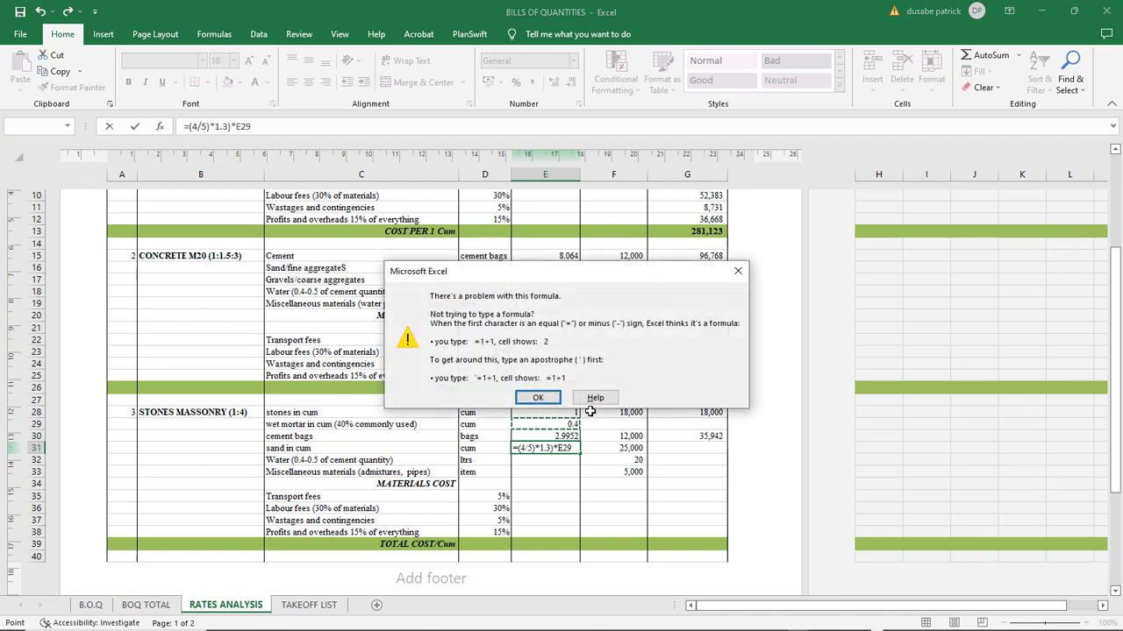
left_click(538, 398)
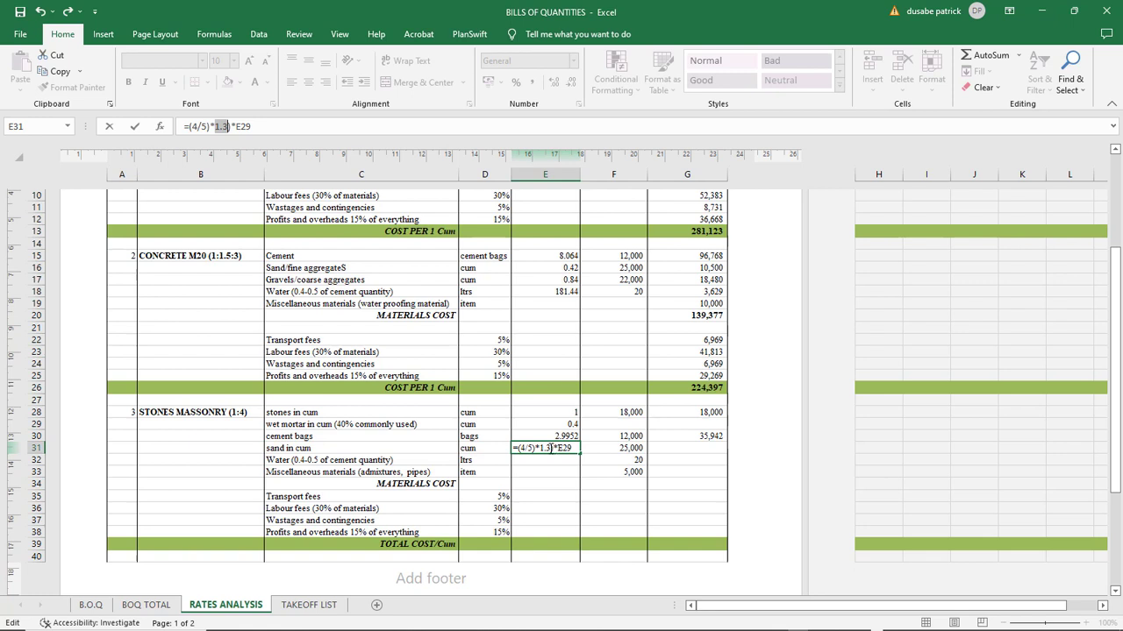
left_click(552, 448)
key("Return")
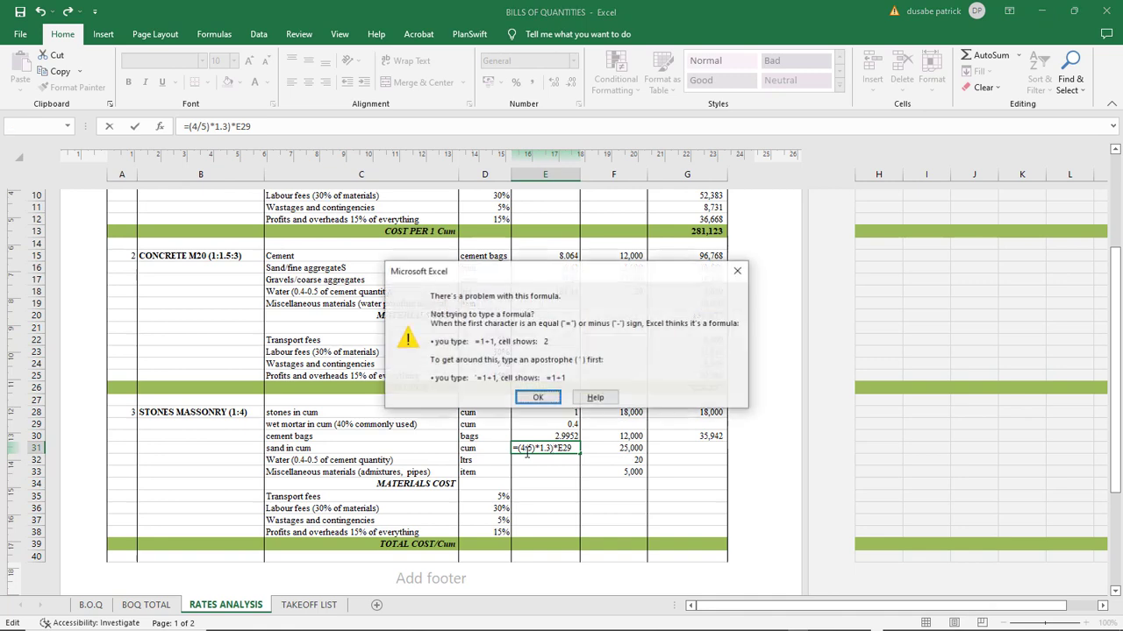
left_click(537, 396)
key("Delete")
key("Delete")
key("Delete")
key("Delete")
key("Delete")
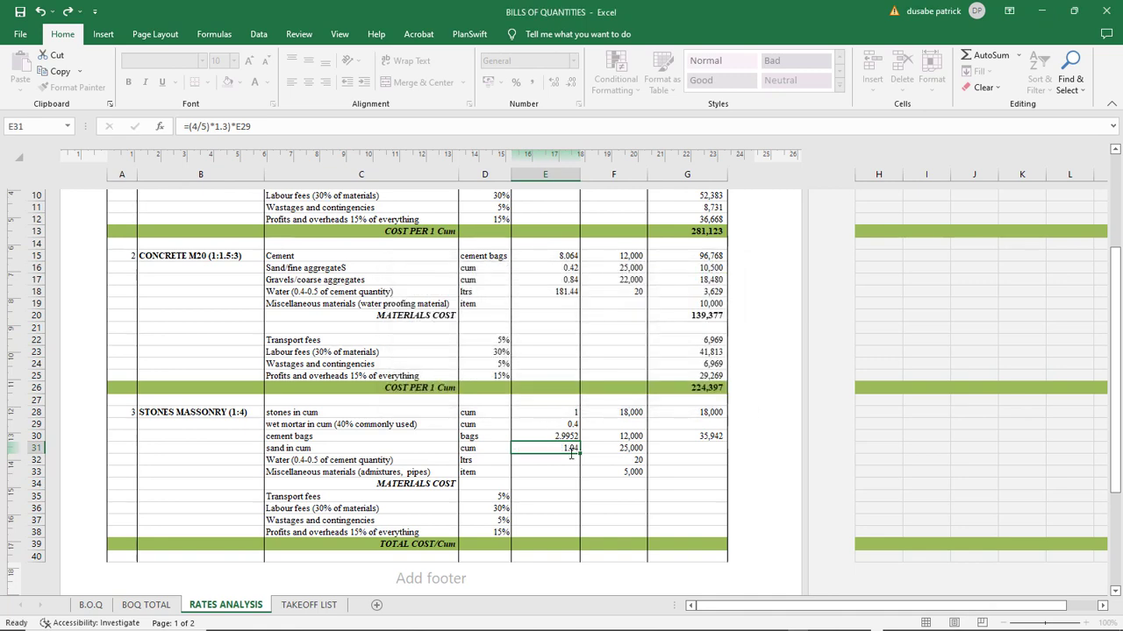
key("ctrl+Return")
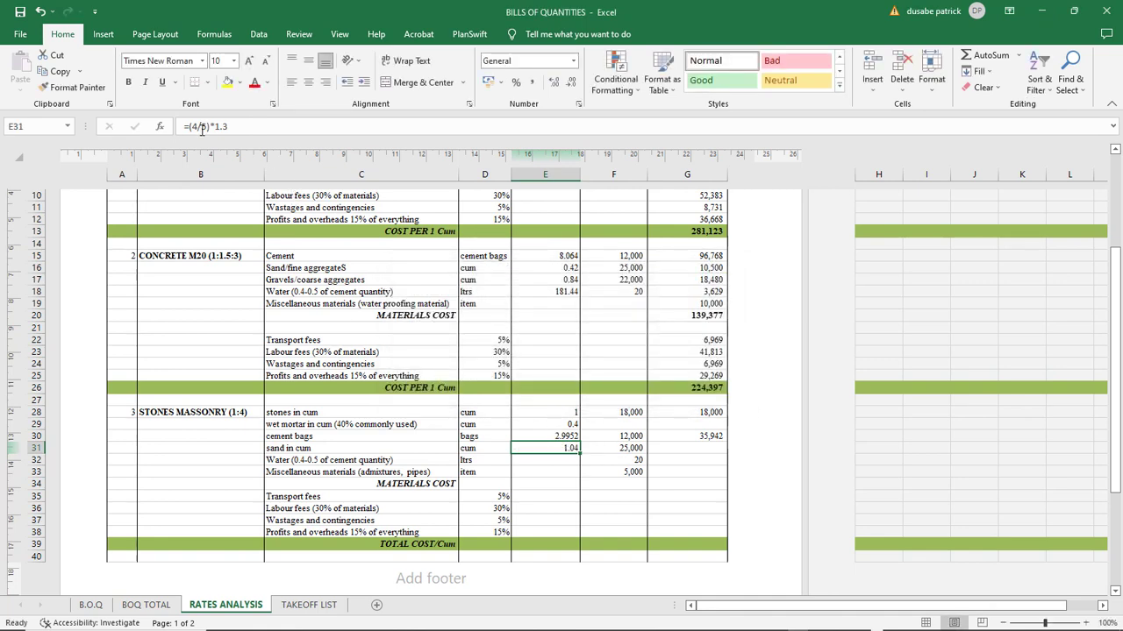
Multiply the E31 sand formula by wet mortar volume E29, giving 0.416 cum
left_click(237, 130)
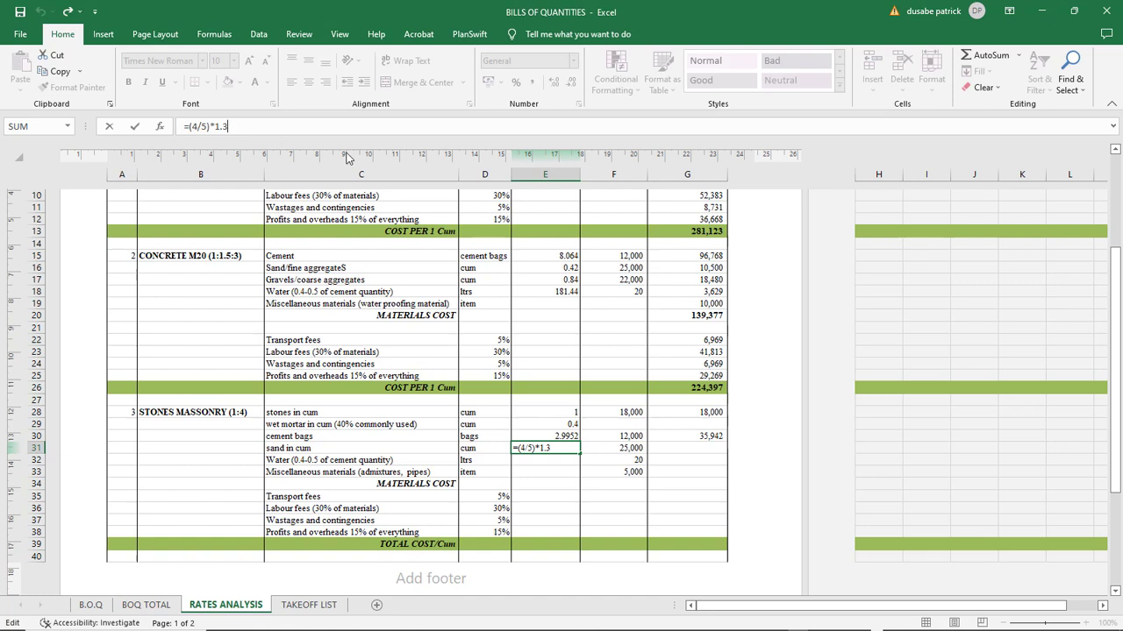
type("*")
left_click(556, 425)
key("Return")
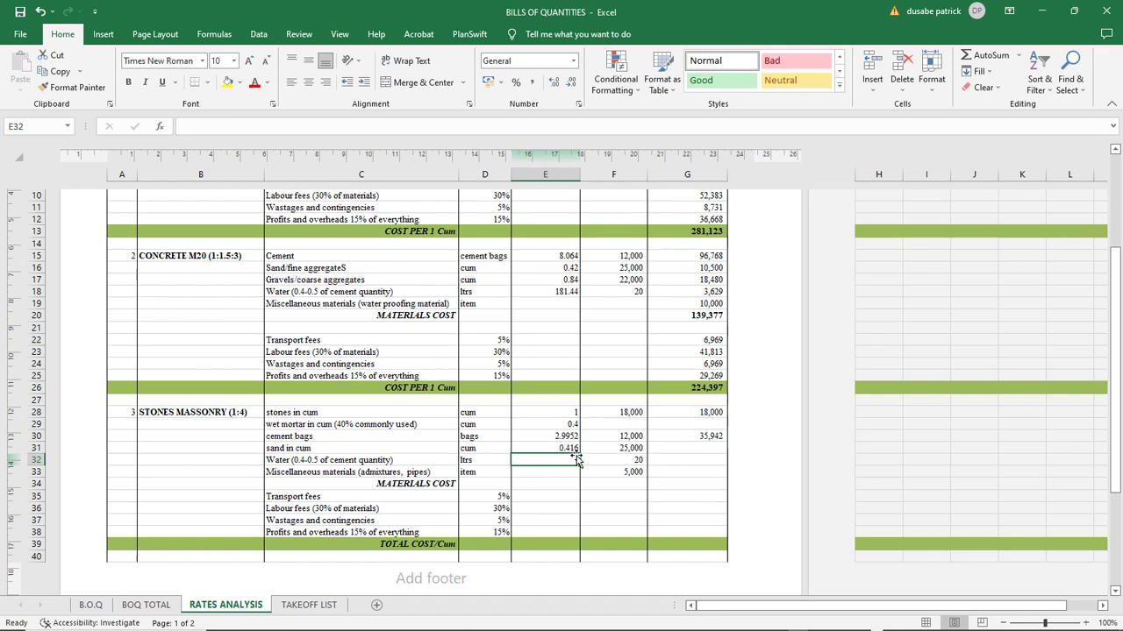
left_click_drag(576, 459, 727, 454)
Select the cement cost formula in G30, then the water quantity cell E32
left_click(702, 436)
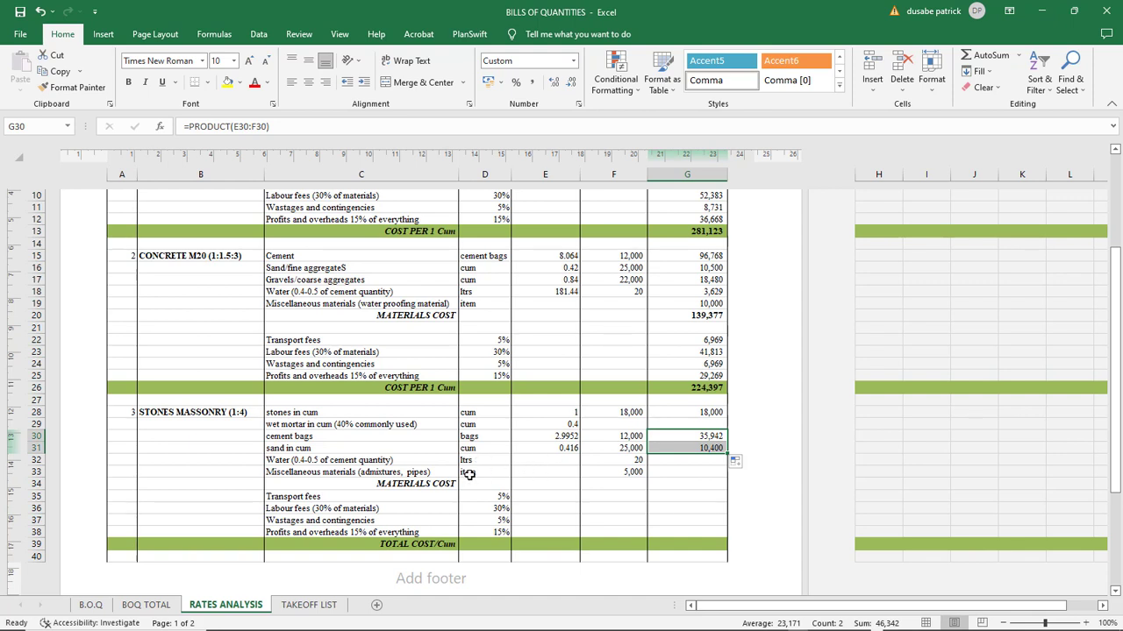
left_click(564, 459)
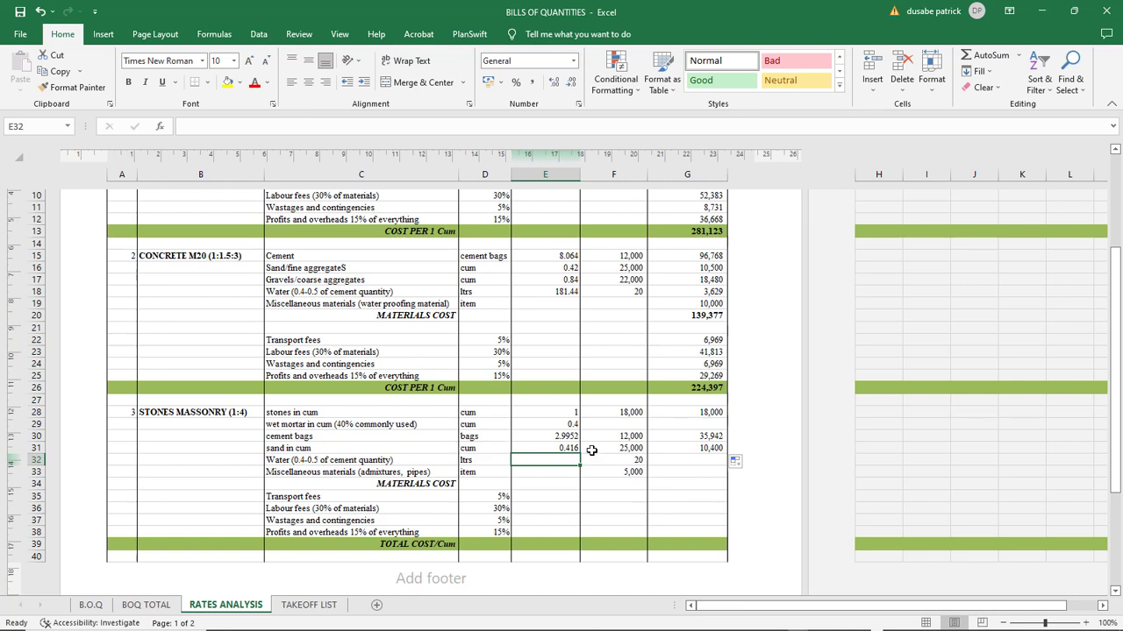
Enter the water quantity formula in E32 from the cement bags, and copy the cost formula to G32
type("=")
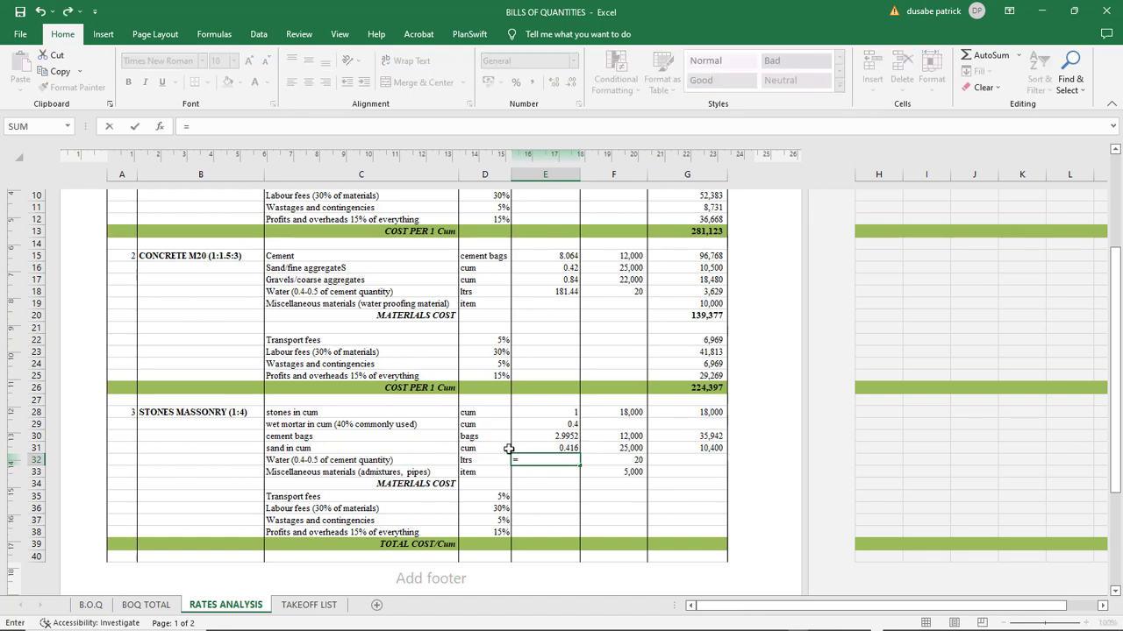
left_click(564, 435)
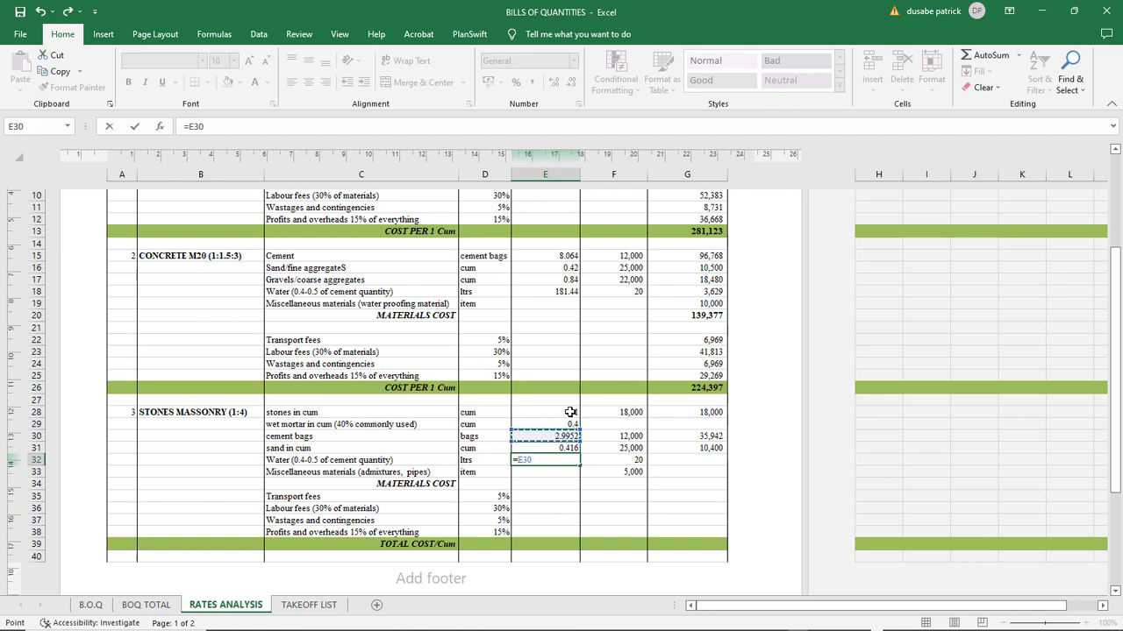
type("*")
key("Return")
left_click(557, 460)
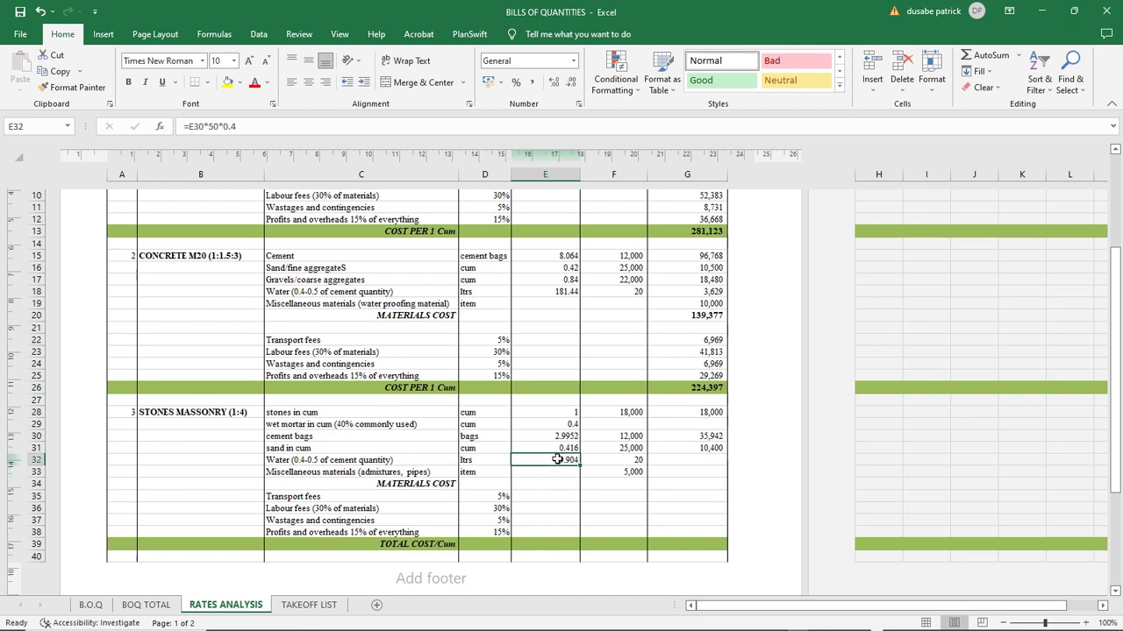
left_click(699, 452)
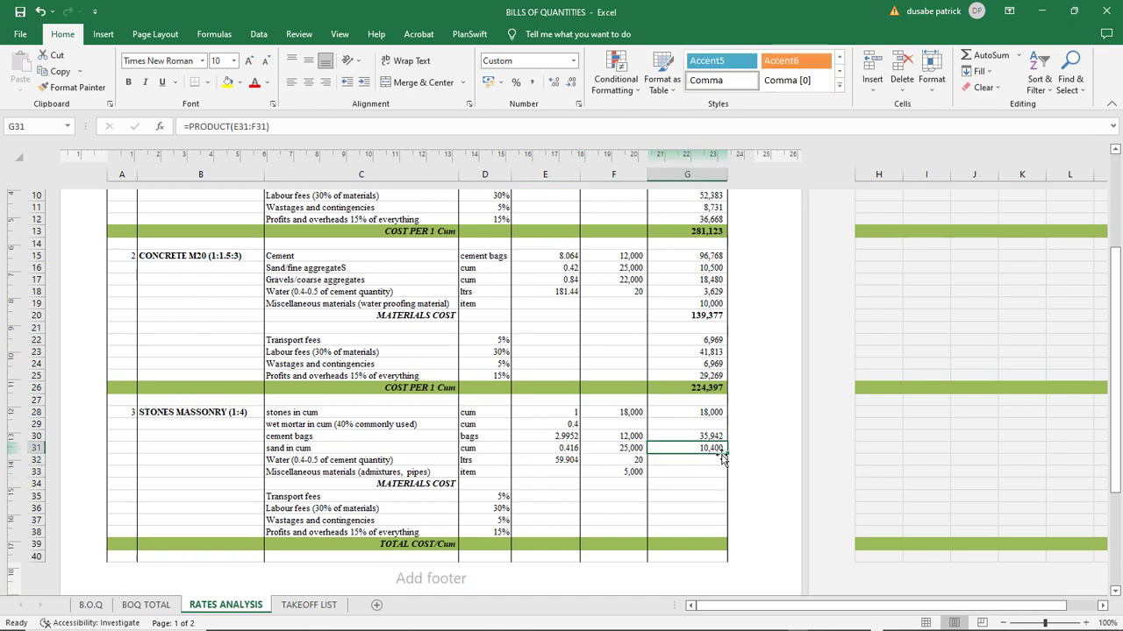
left_click_drag(727, 454, 727, 467)
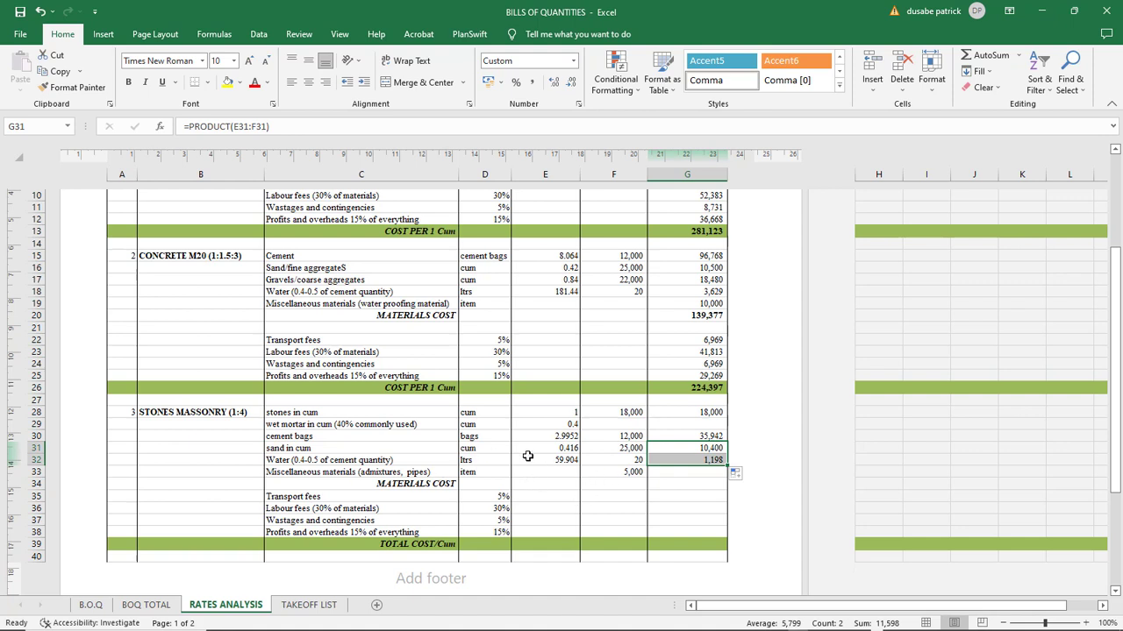
Enter 1 as the miscellaneous quantity in E33 and copy the cost formula to G33
left_click(573, 475)
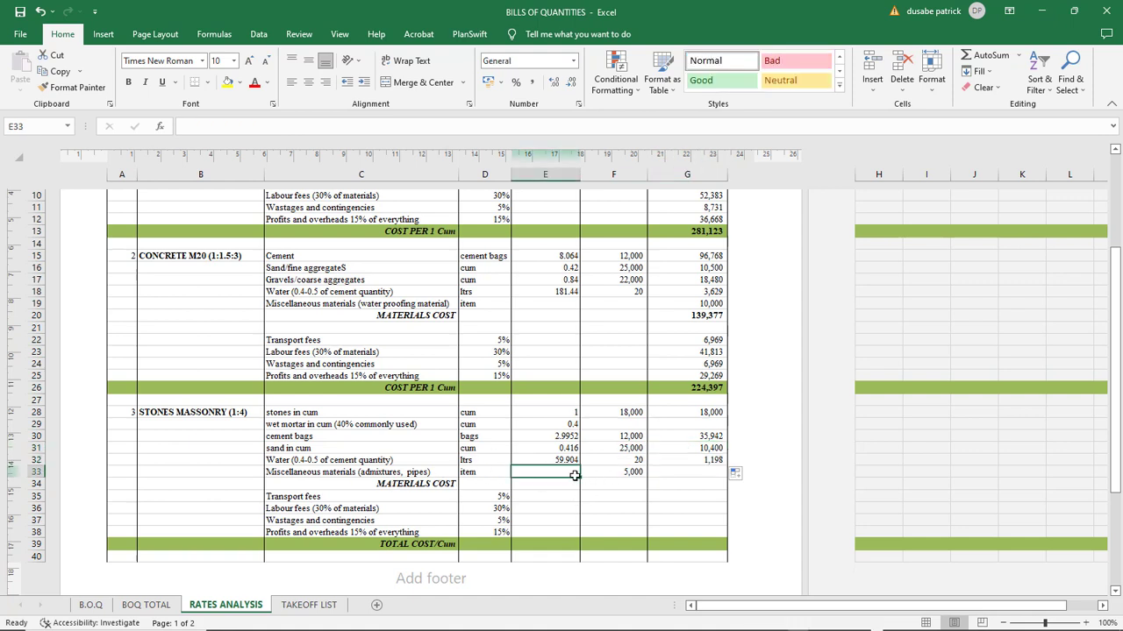
left_click(620, 471)
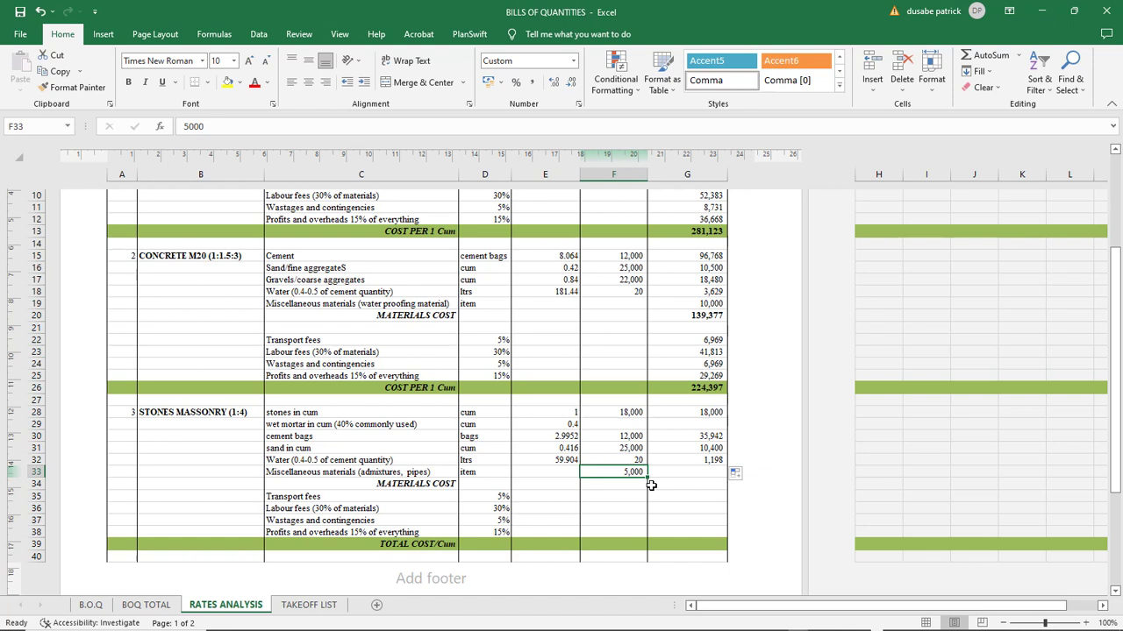
left_click(711, 462)
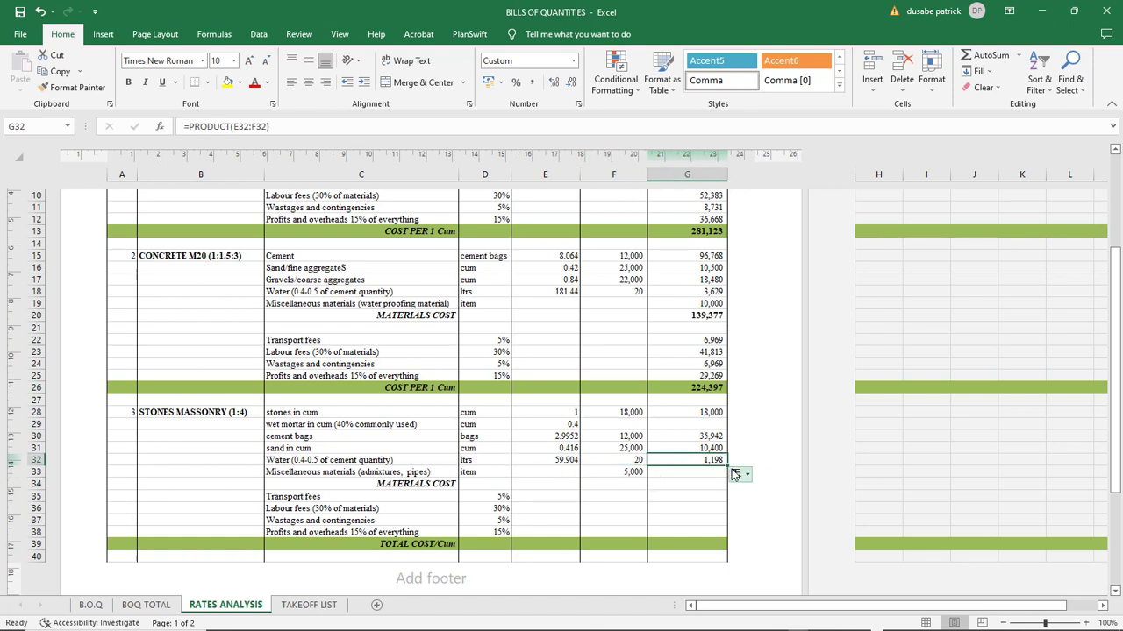
left_click(539, 476)
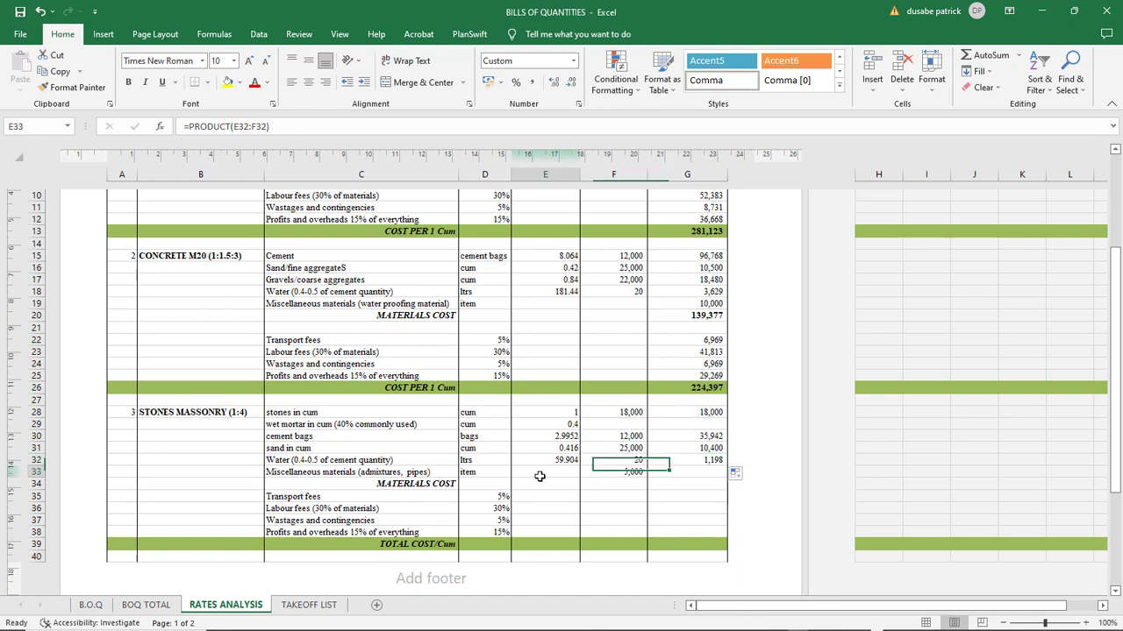
type("1")
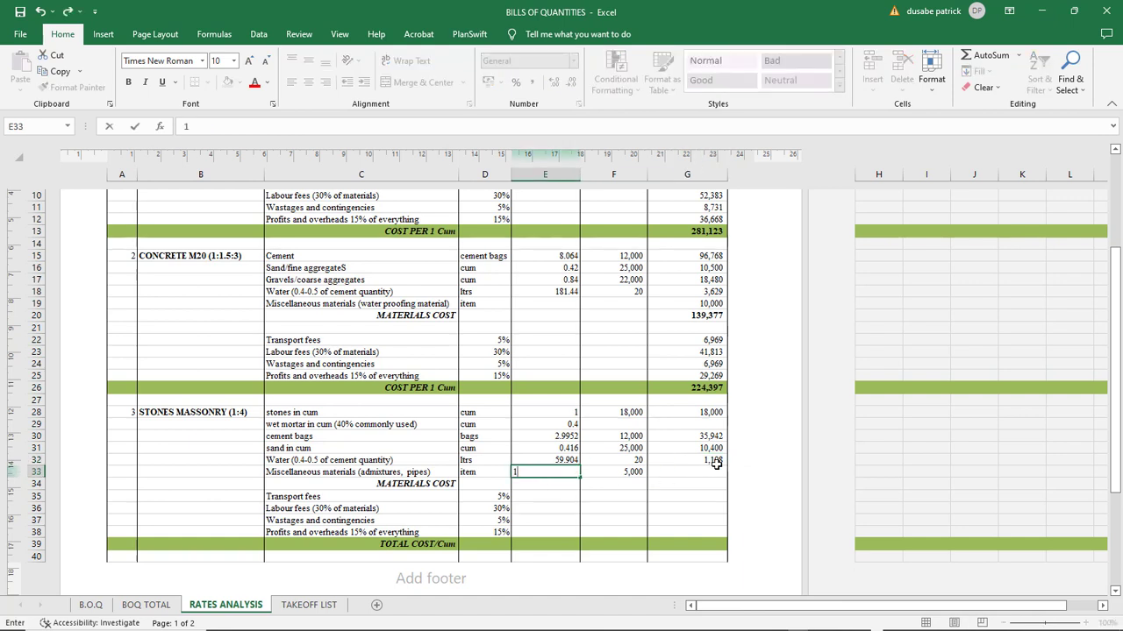
left_click(712, 462)
left_click_drag(726, 466, 726, 478)
scroll(636, 456, "down", 1)
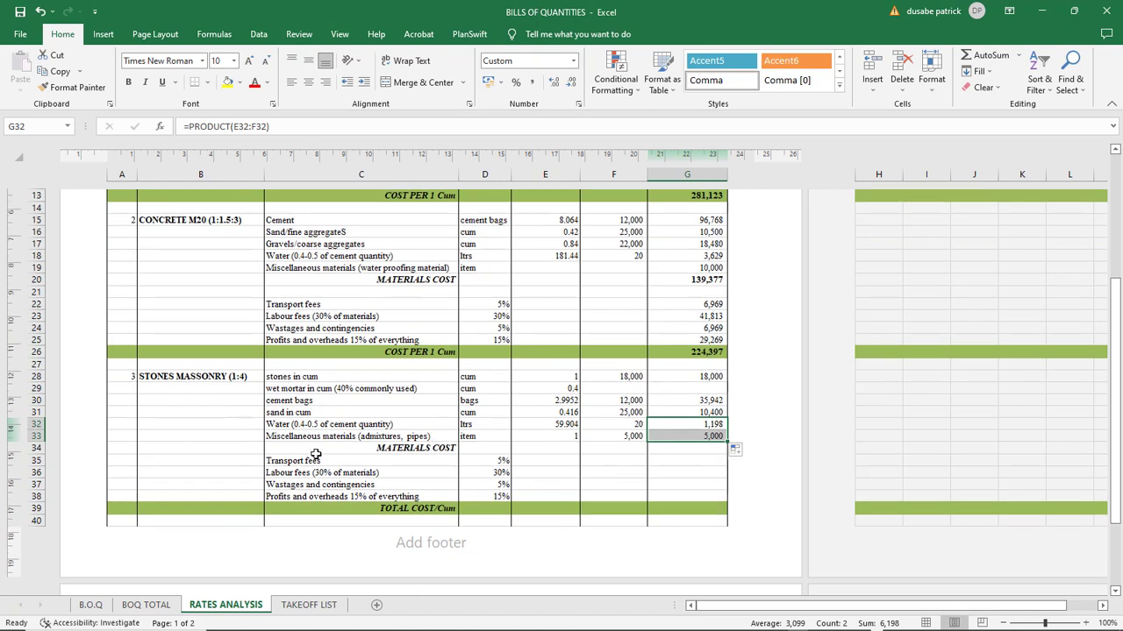
AutoSum G28:G33 into G34 for a materials cost of 70,540
left_click(546, 463)
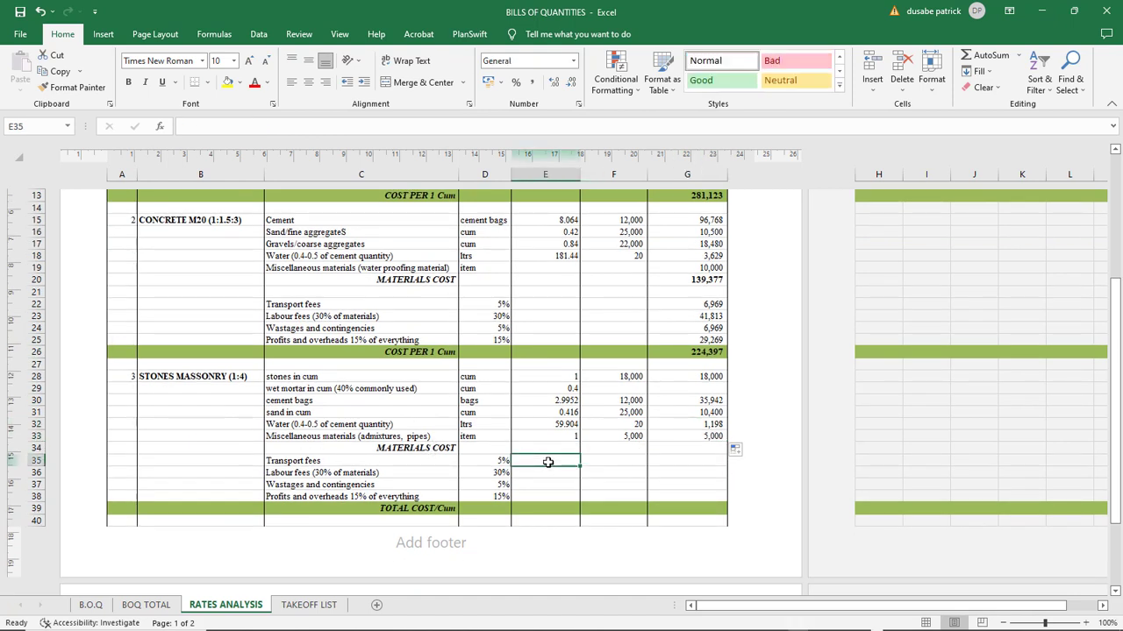
left_click(688, 465)
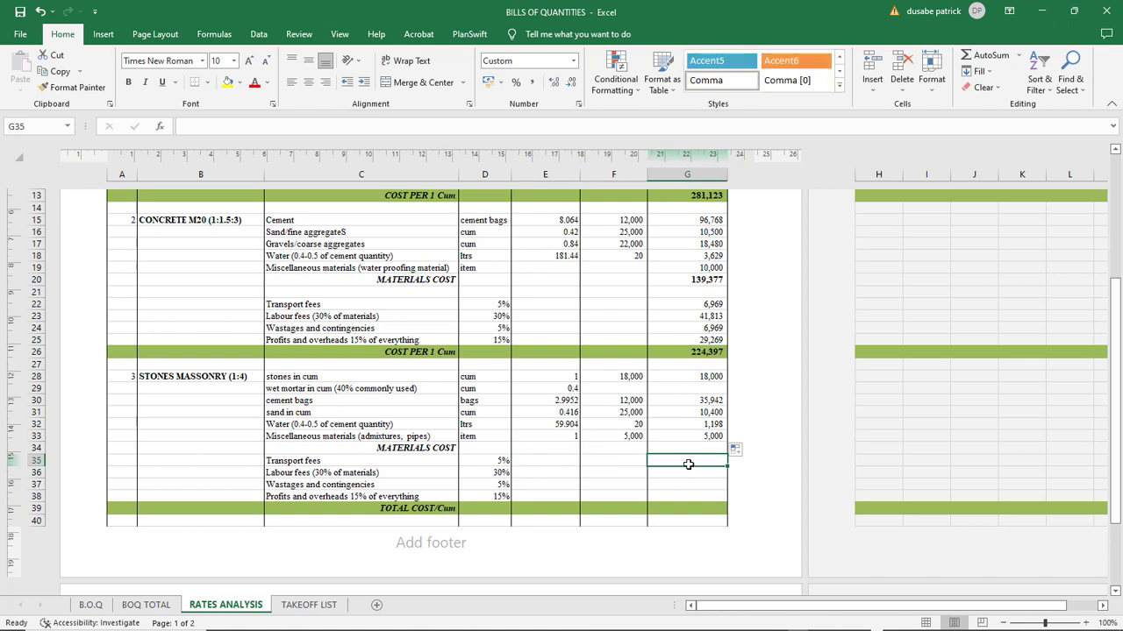
left_click(688, 448)
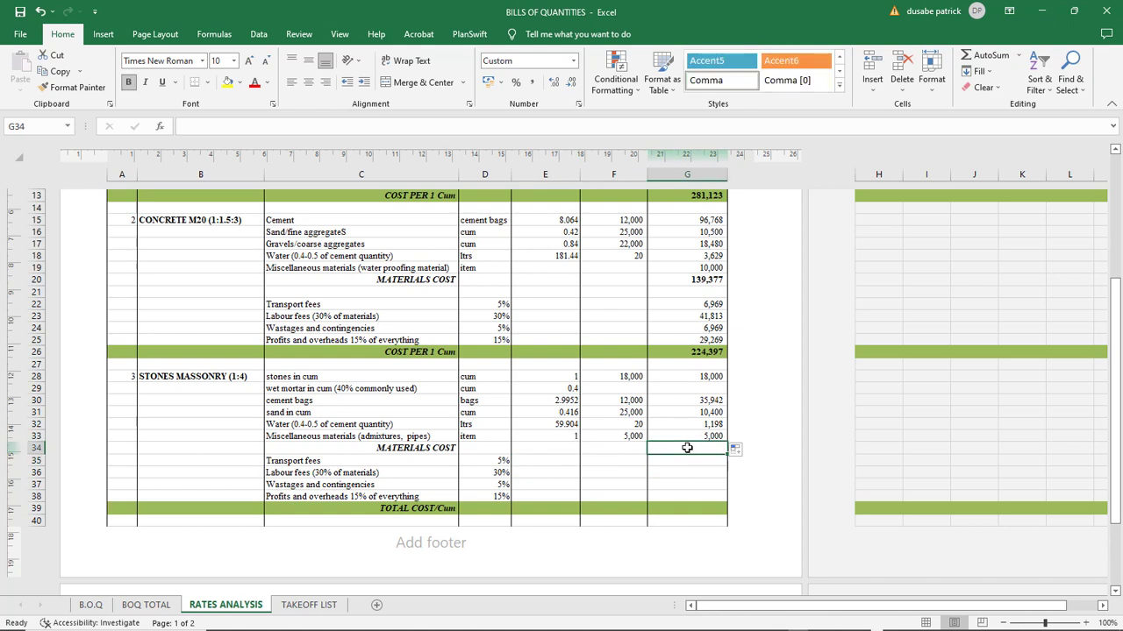
left_click(984, 54)
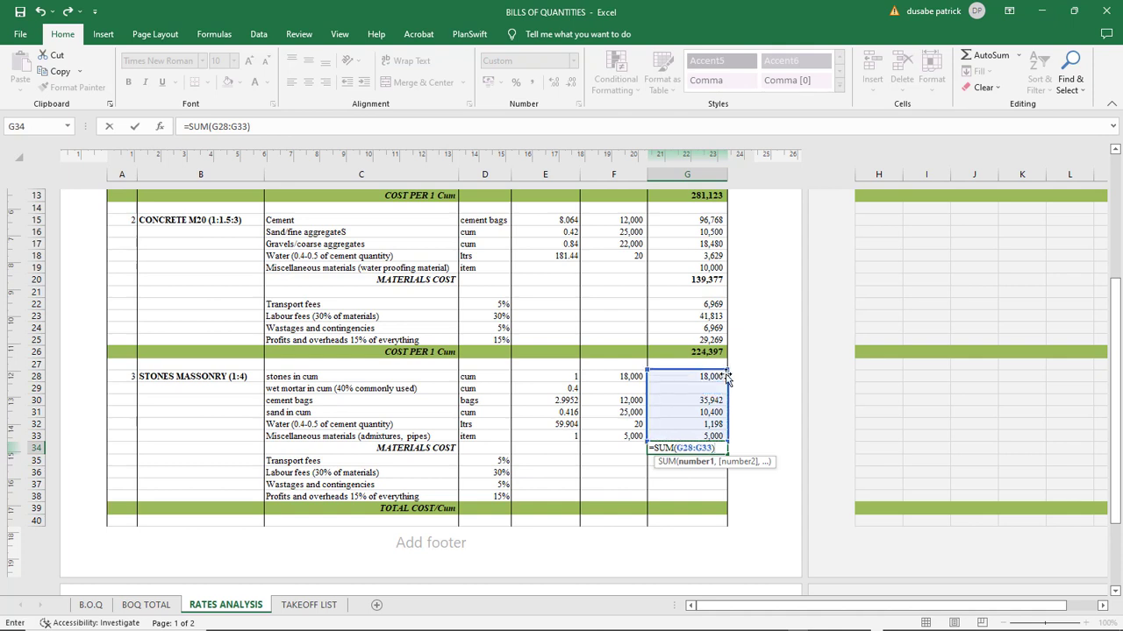
key("Return")
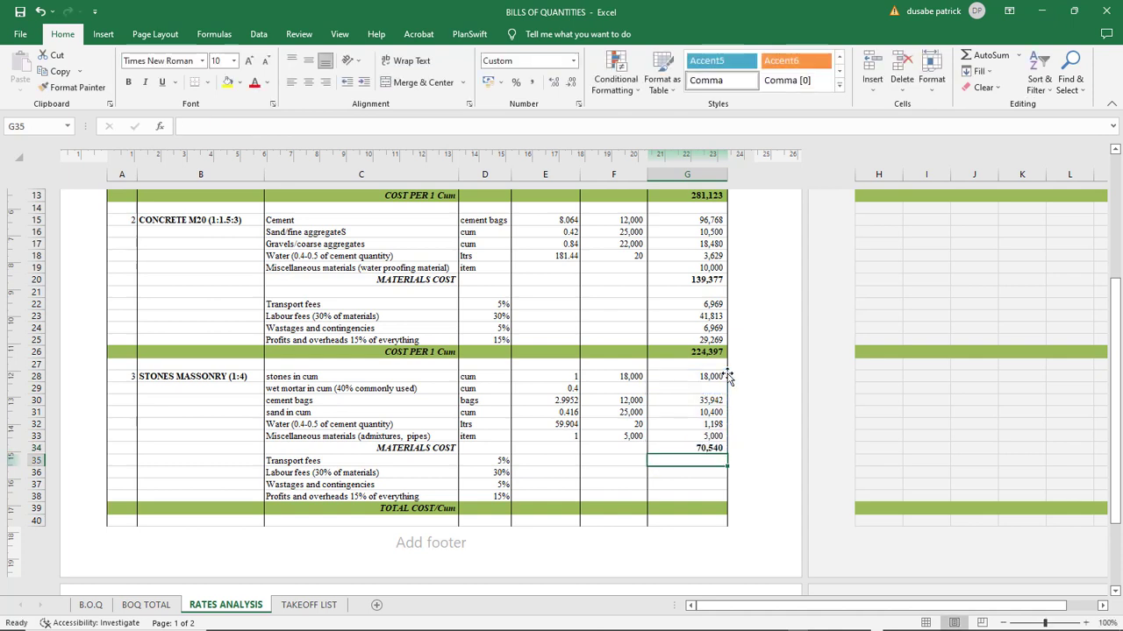
left_click(707, 450)
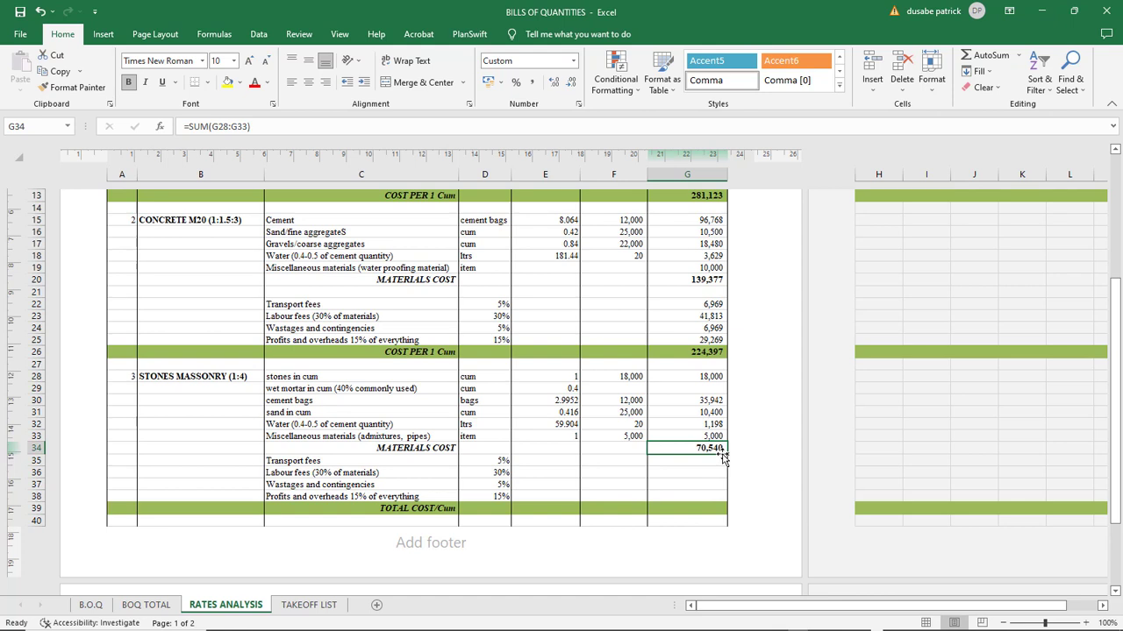
Enter G34-based percentage formulas in G35:G37: transport 3,527, labour 30% (21,162), wastages 3,527
left_click(680, 462)
type("=")
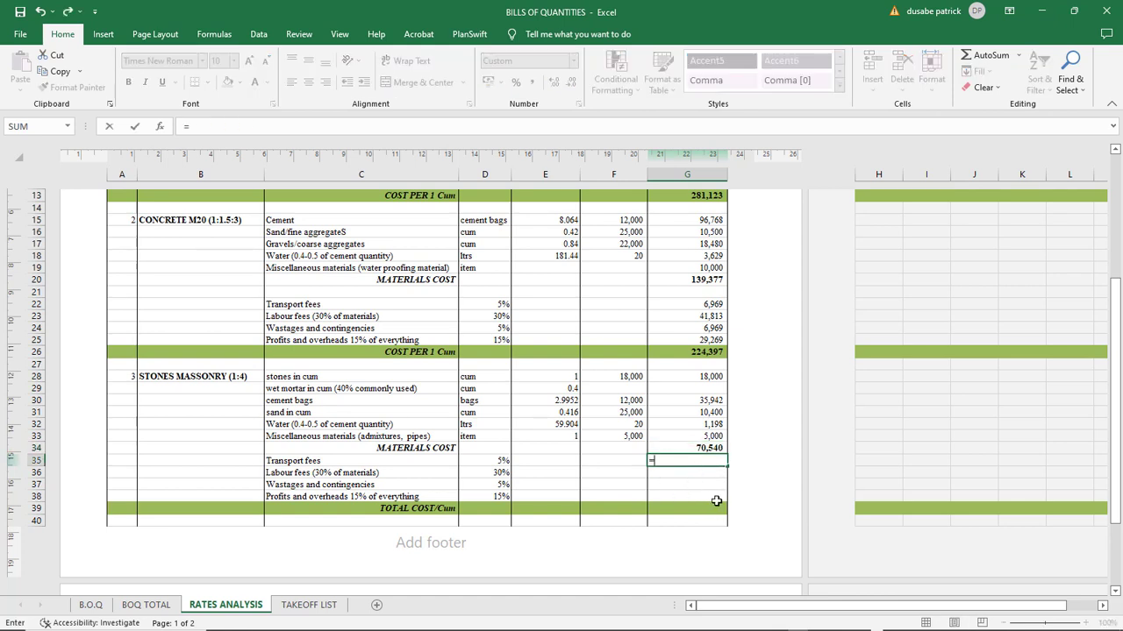
left_click(705, 448)
type("*")
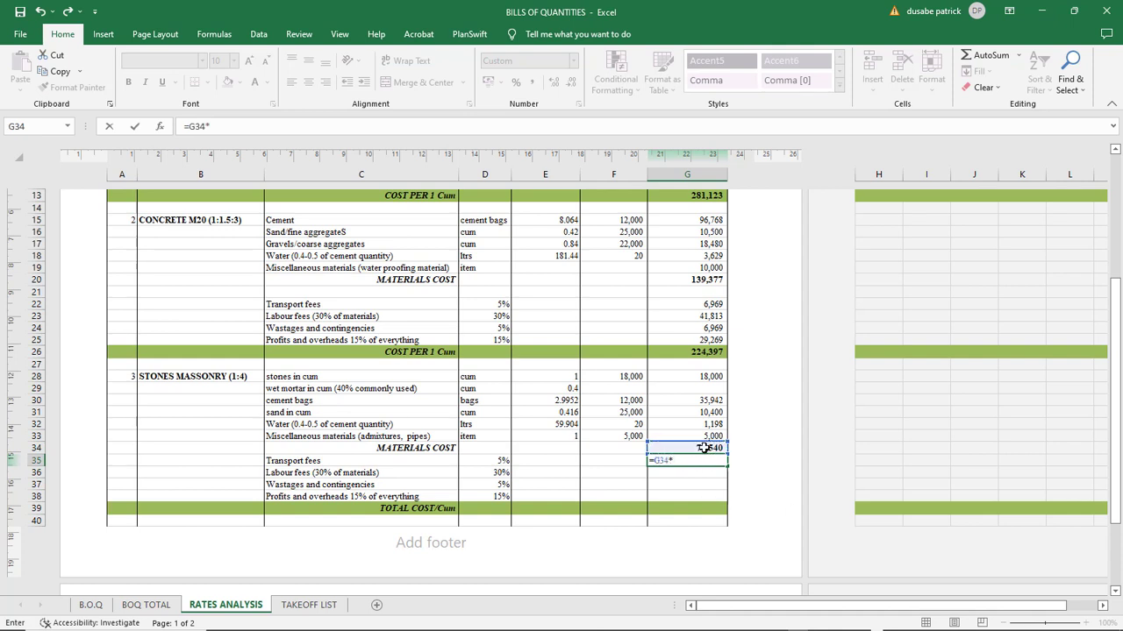
key("Return")
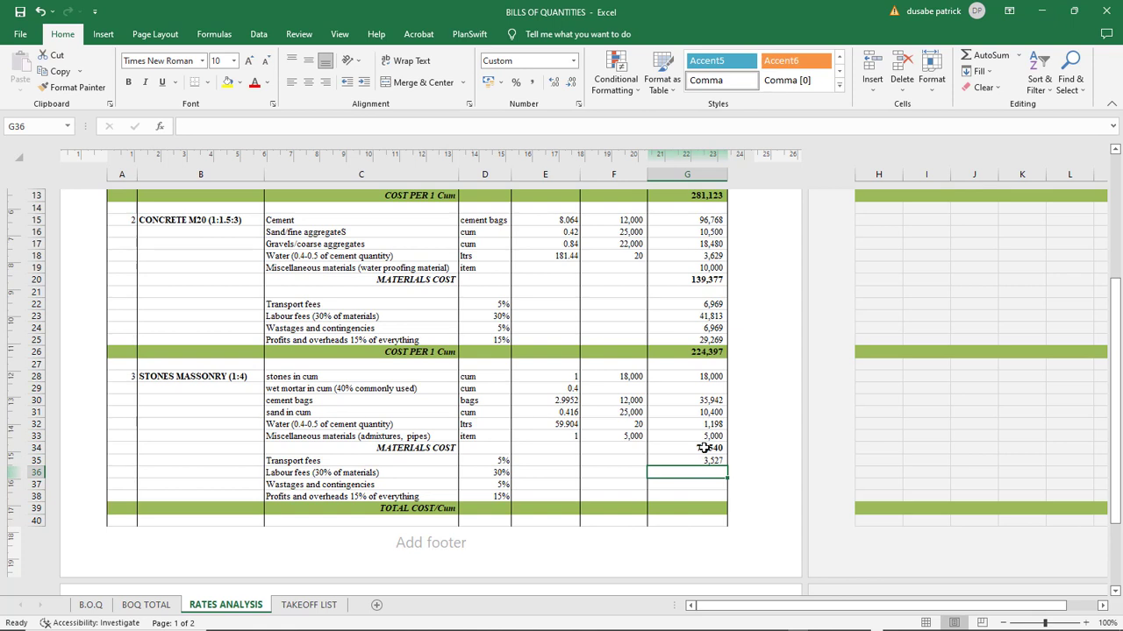
type("=")
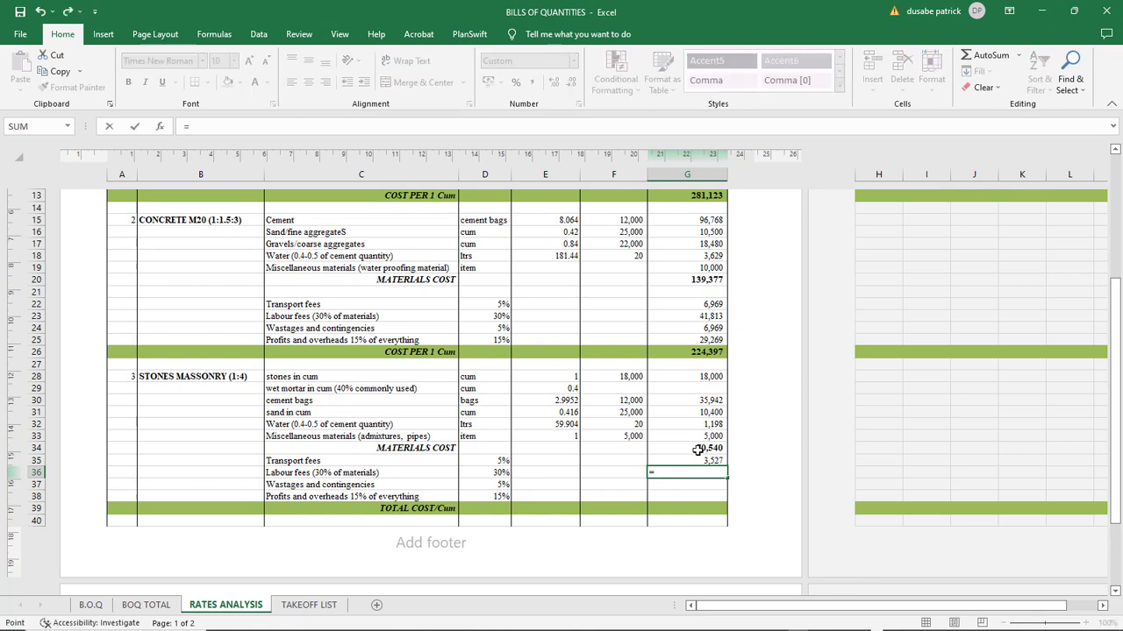
left_click(699, 449)
type("*")
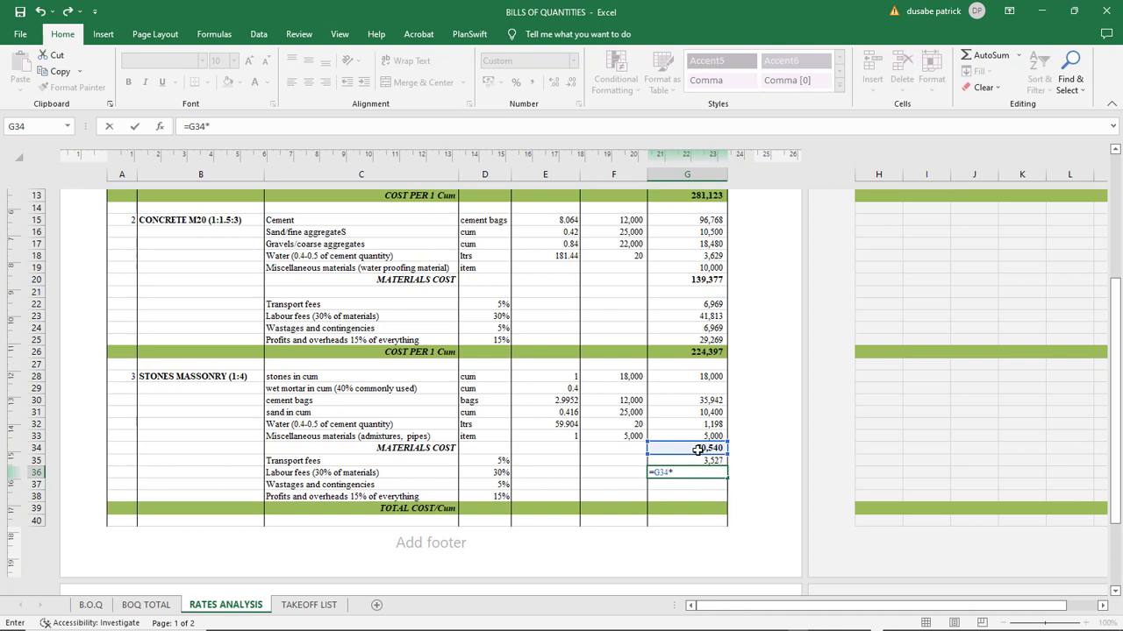
type("30%")
key("Return")
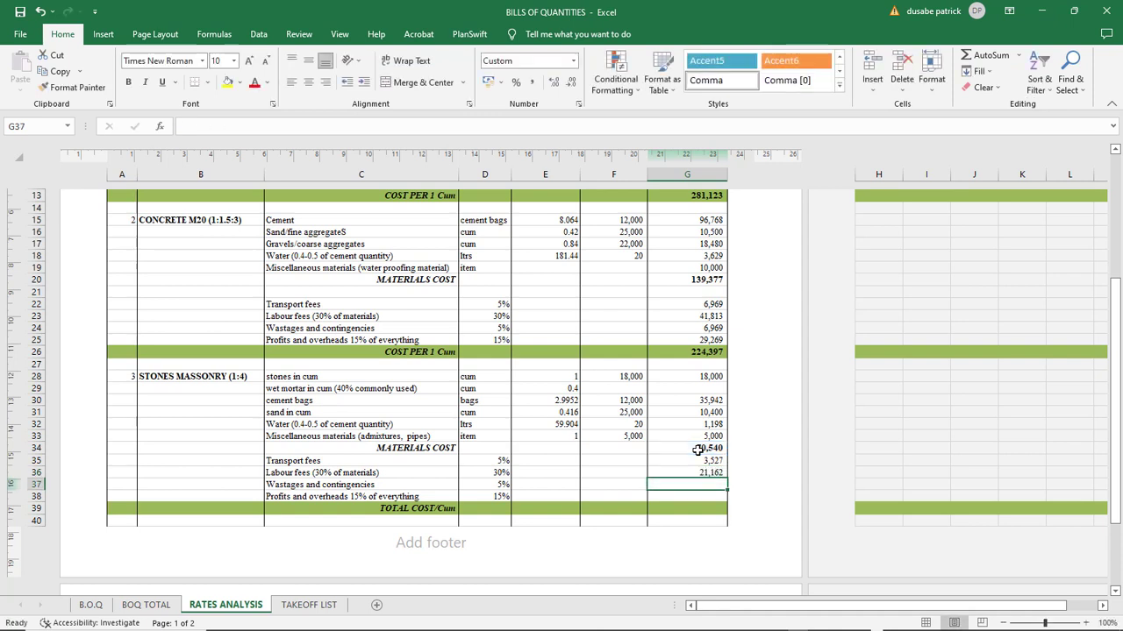
type("=")
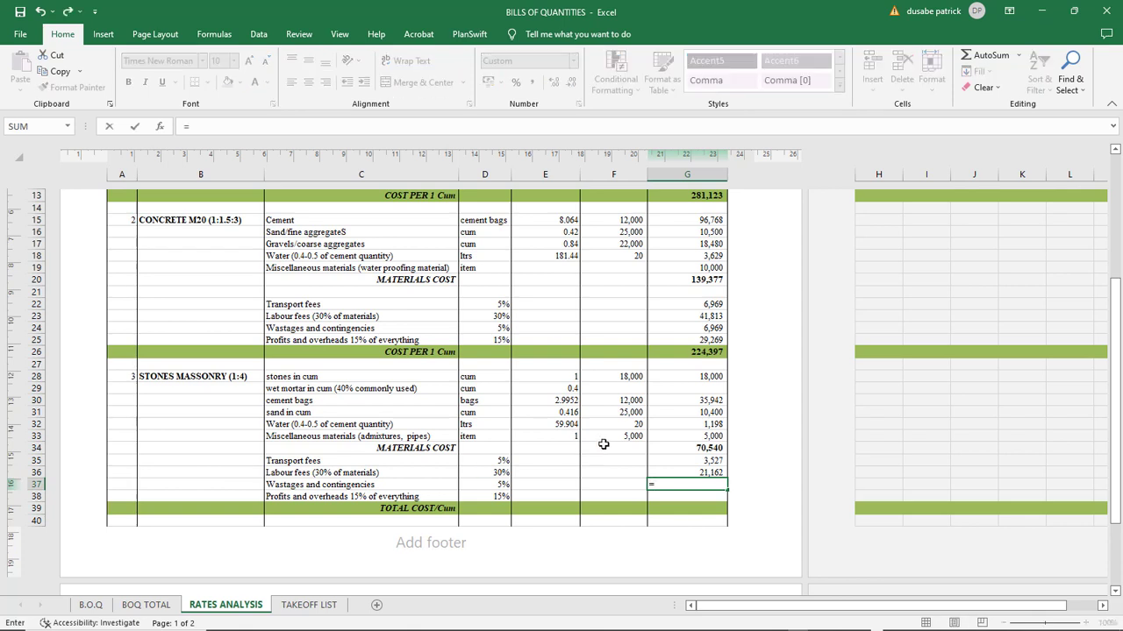
left_click(688, 449)
type("*")
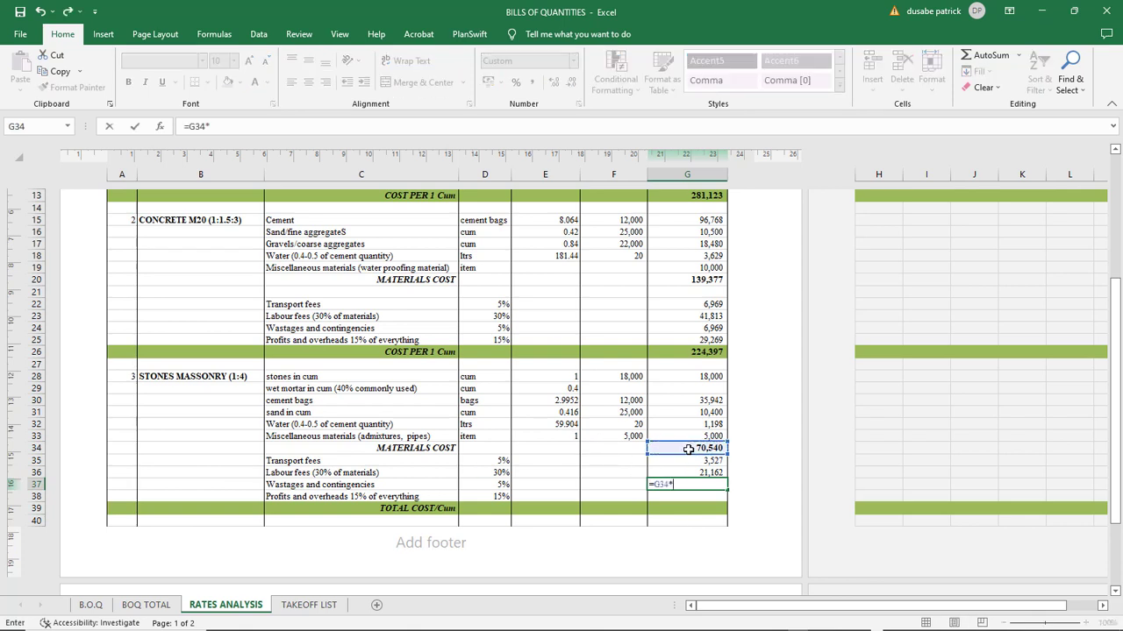
type("5")
key("Return")
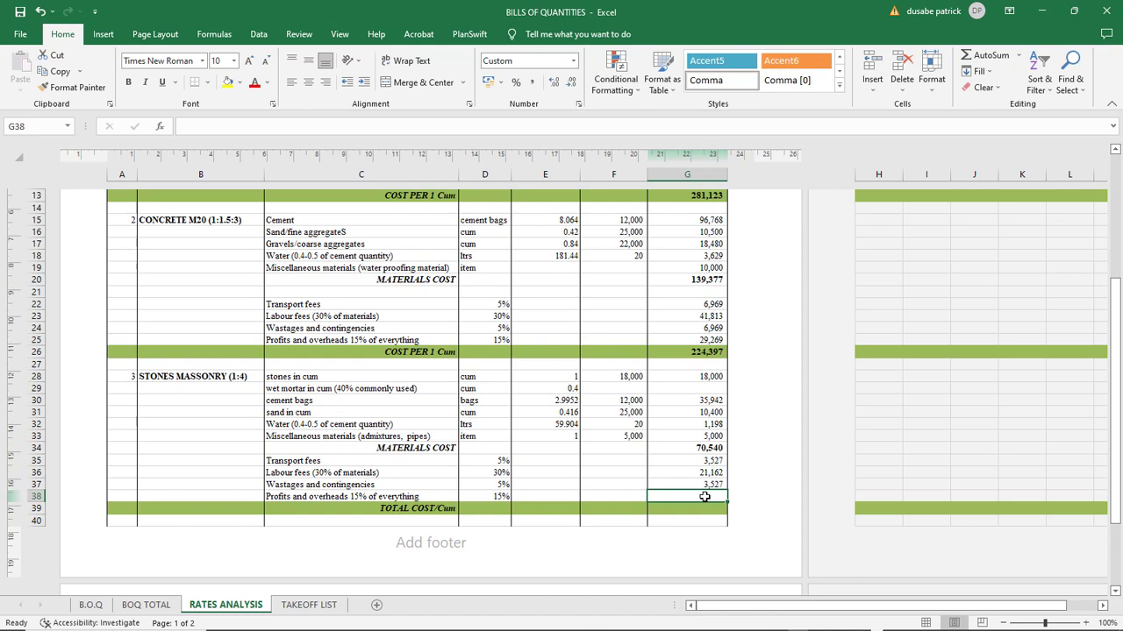
Enter =SUM(G34:G37)*15% in G38 for profits and overheads of 14,814
double_click(715, 339)
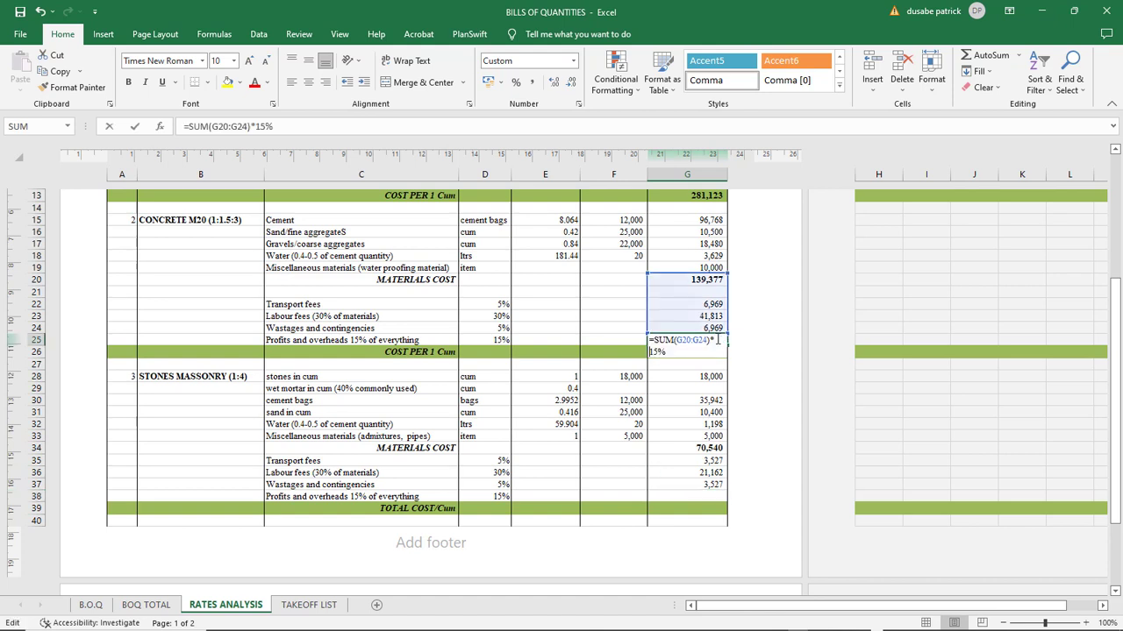
key("Escape")
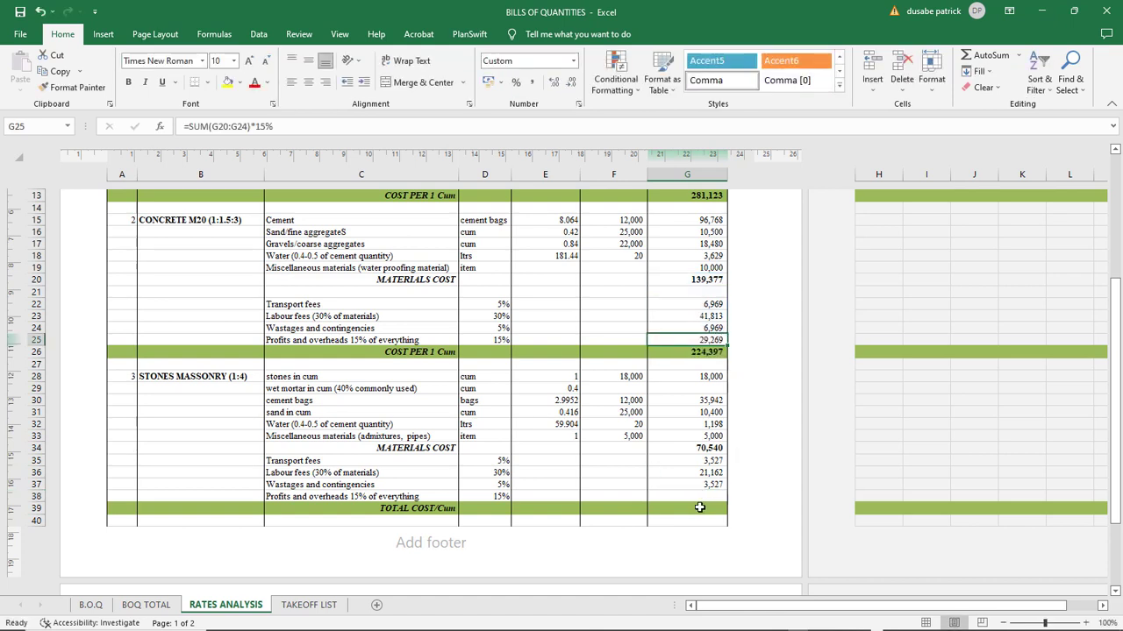
left_click(699, 497)
type("=s")
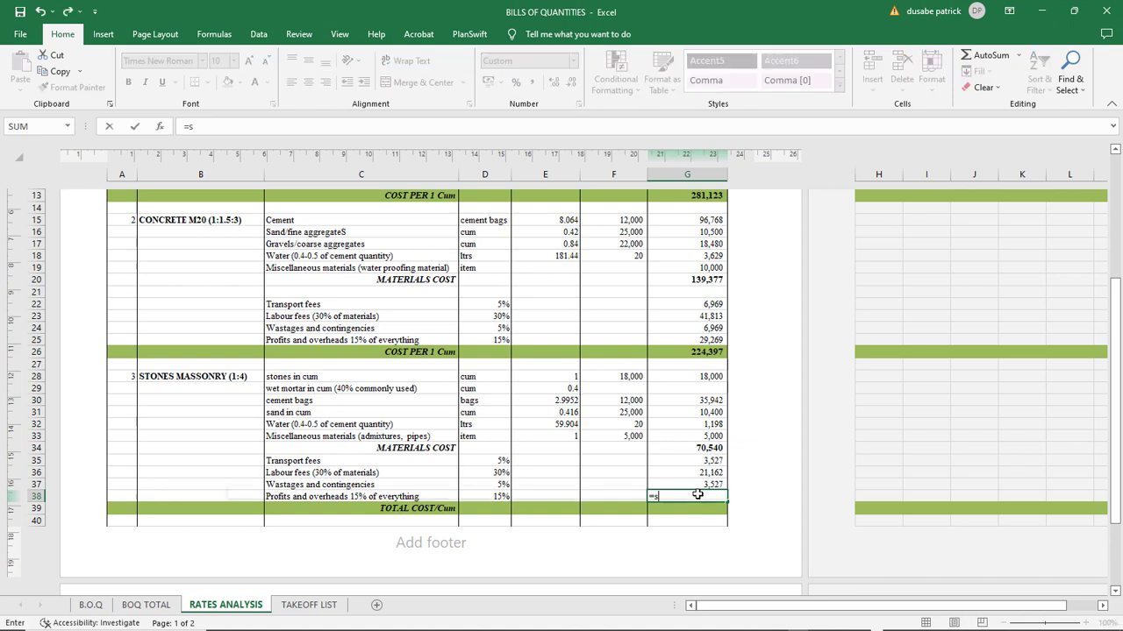
type("um")
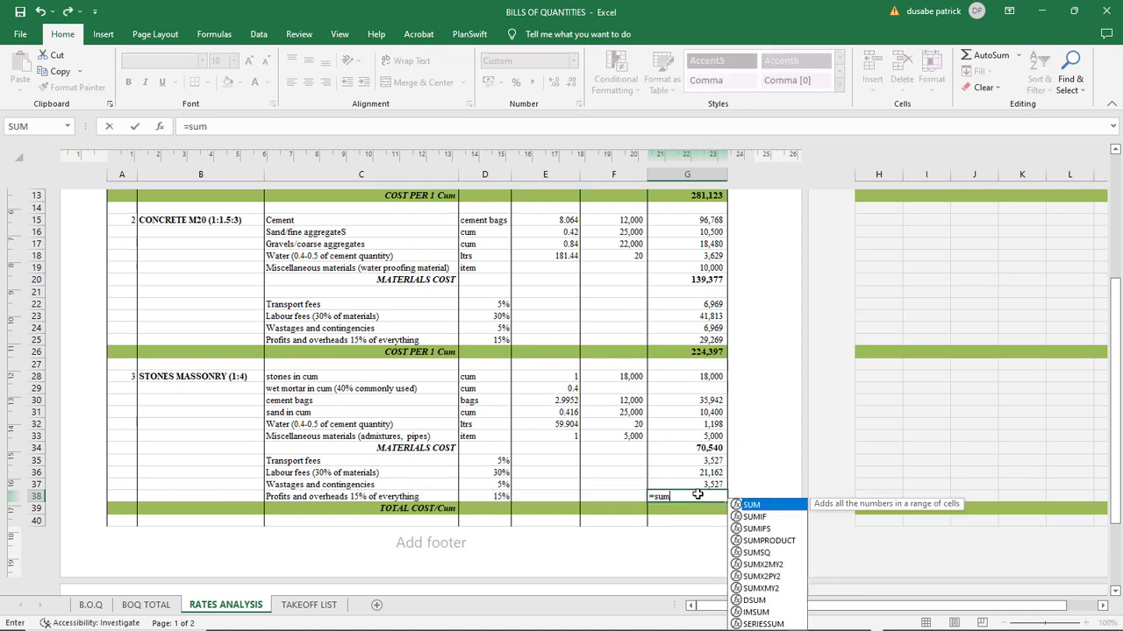
double_click(761, 507)
left_click_drag(706, 449, 709, 485)
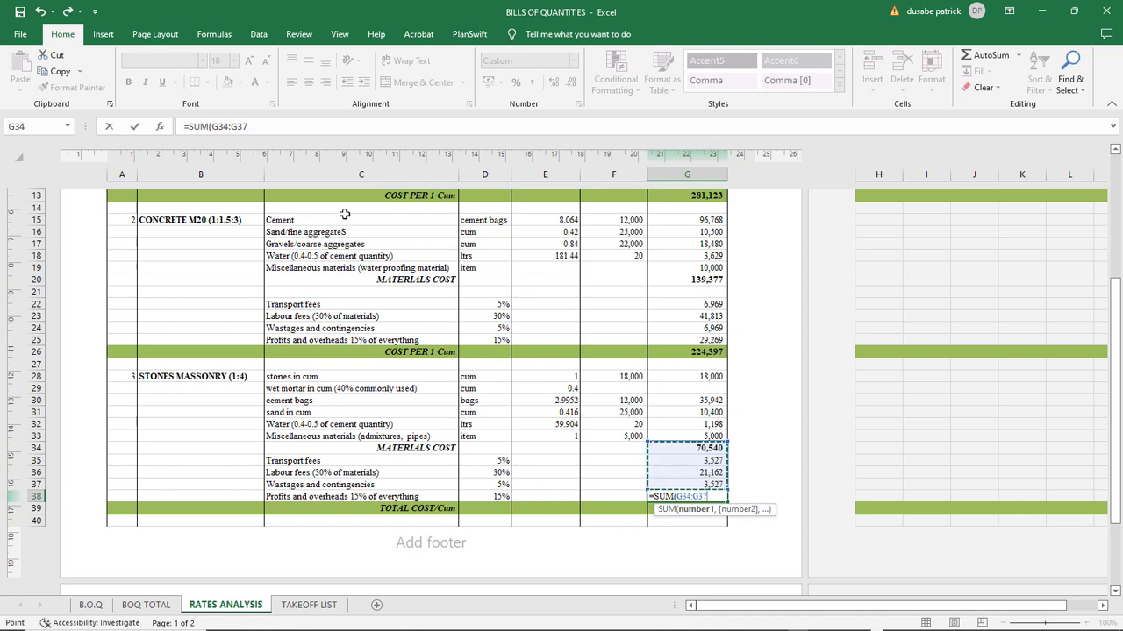
left_click(300, 132)
type(")")
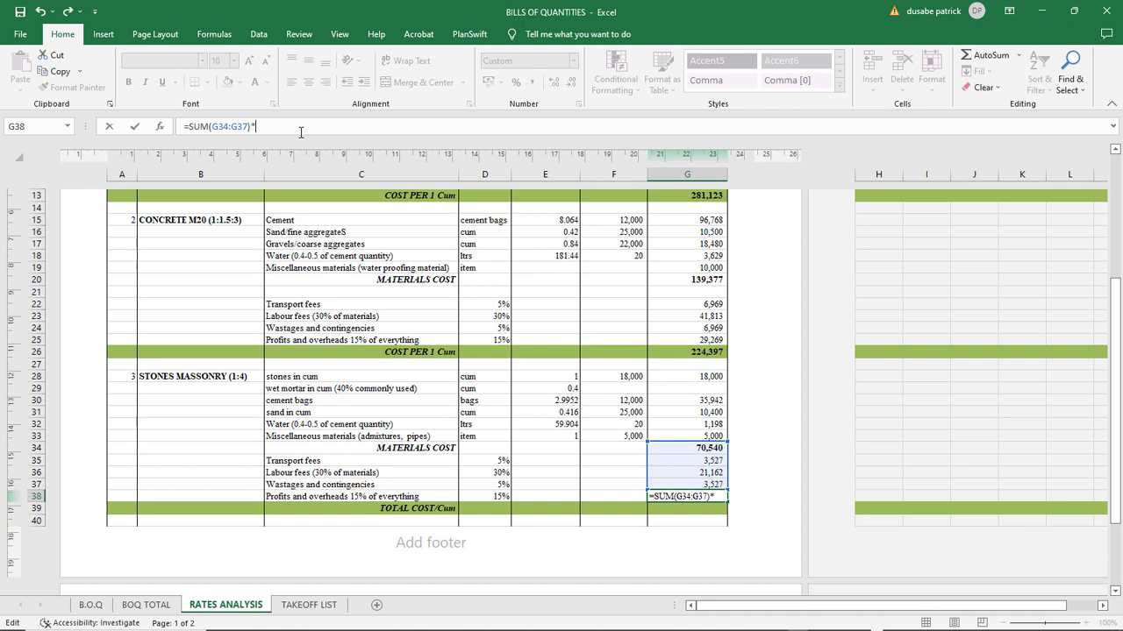
type("*15%")
key("Return")
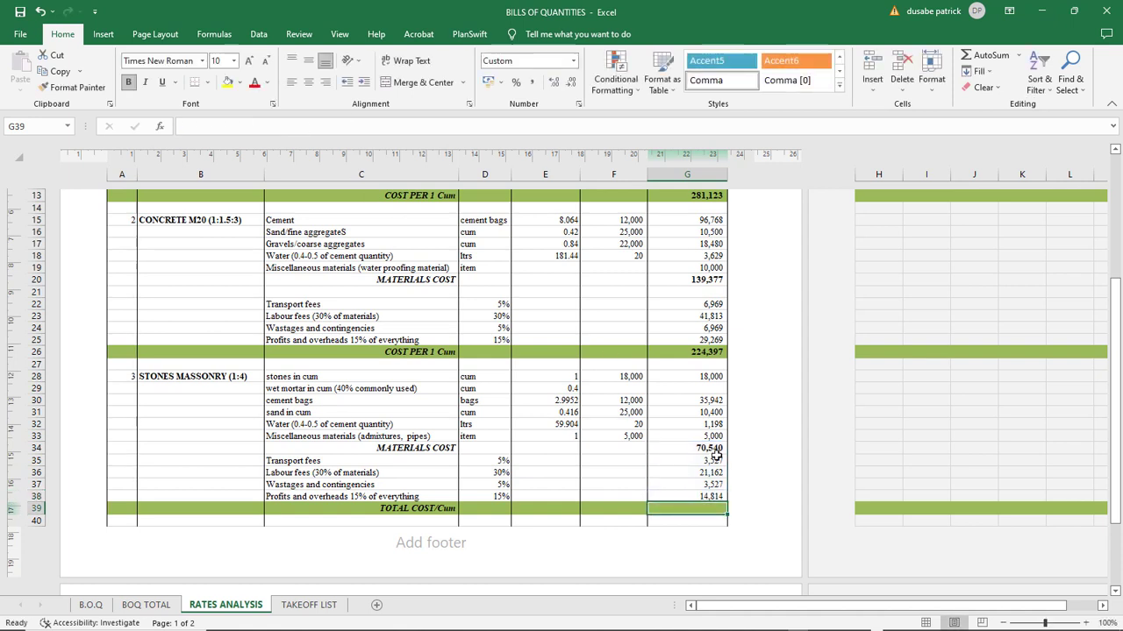
Check the new profits formula and begin a SUM in the TOTAL COST/Cum cell
double_click(697, 495)
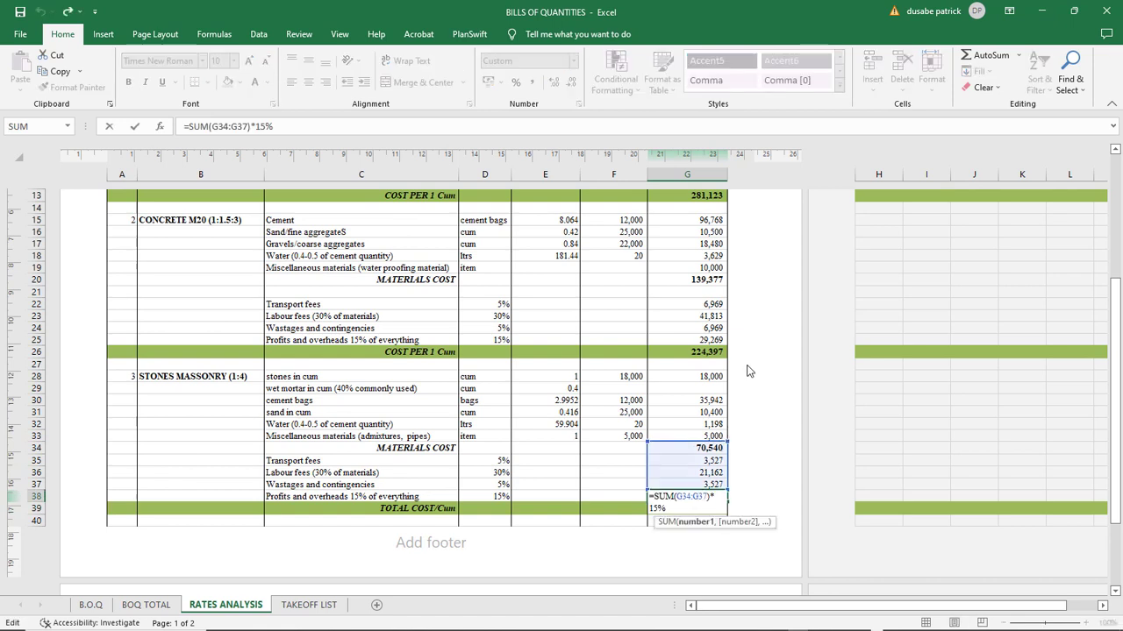
key("Escape")
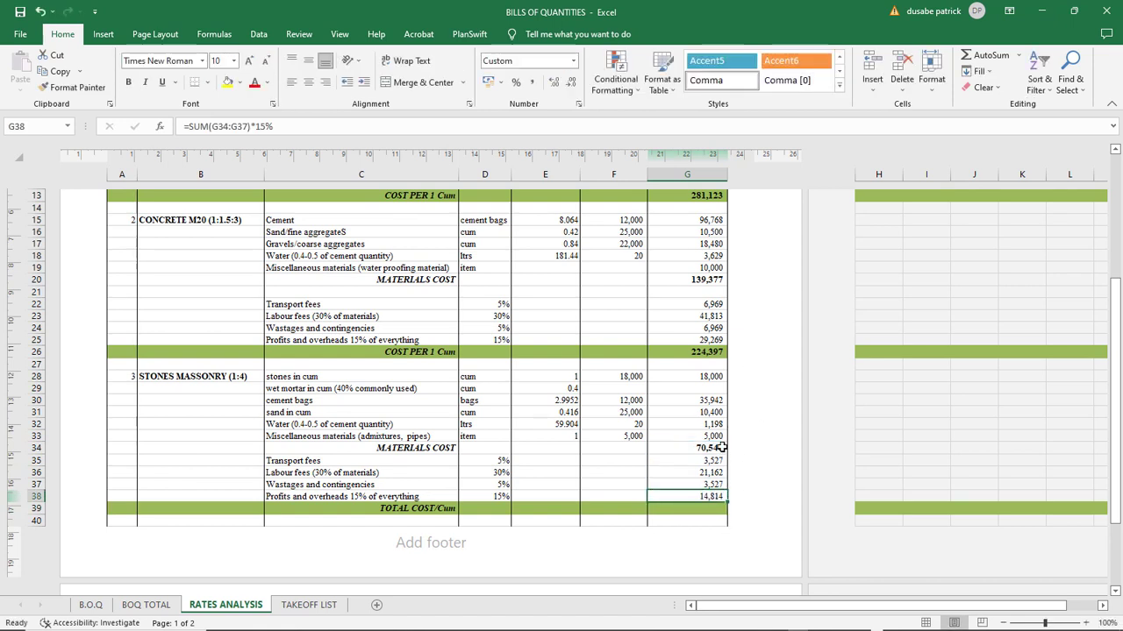
left_click(680, 510)
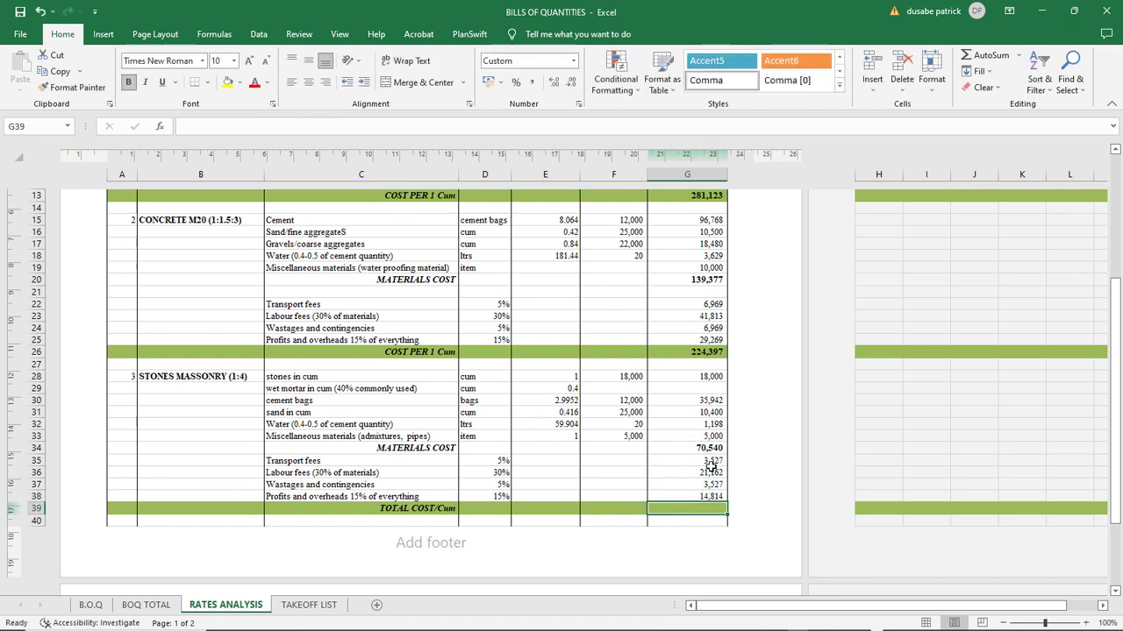
type("=su")
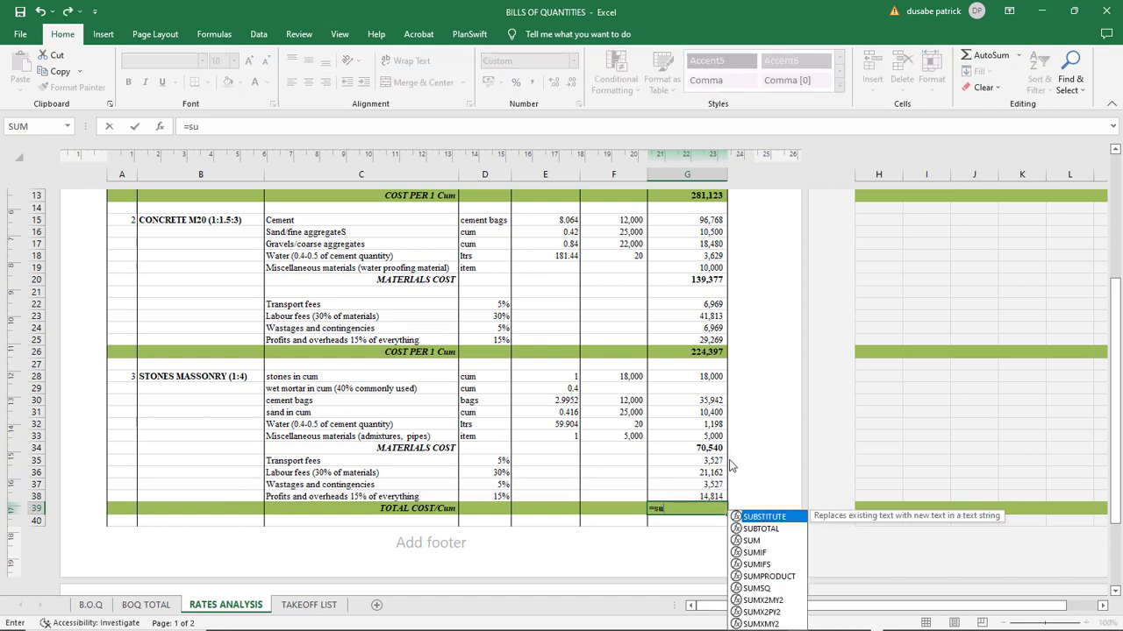
type("m")
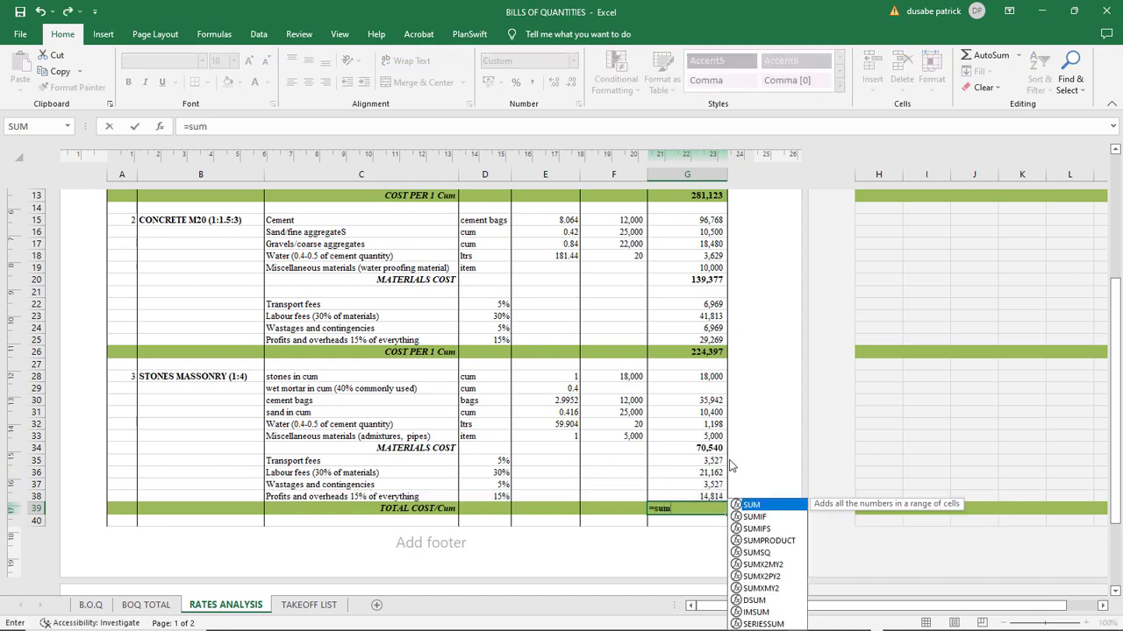
Complete the G39 total as =SUM(G34:G38), giving 113,570
double_click(747, 506)
left_click_drag(711, 449, 707, 494)
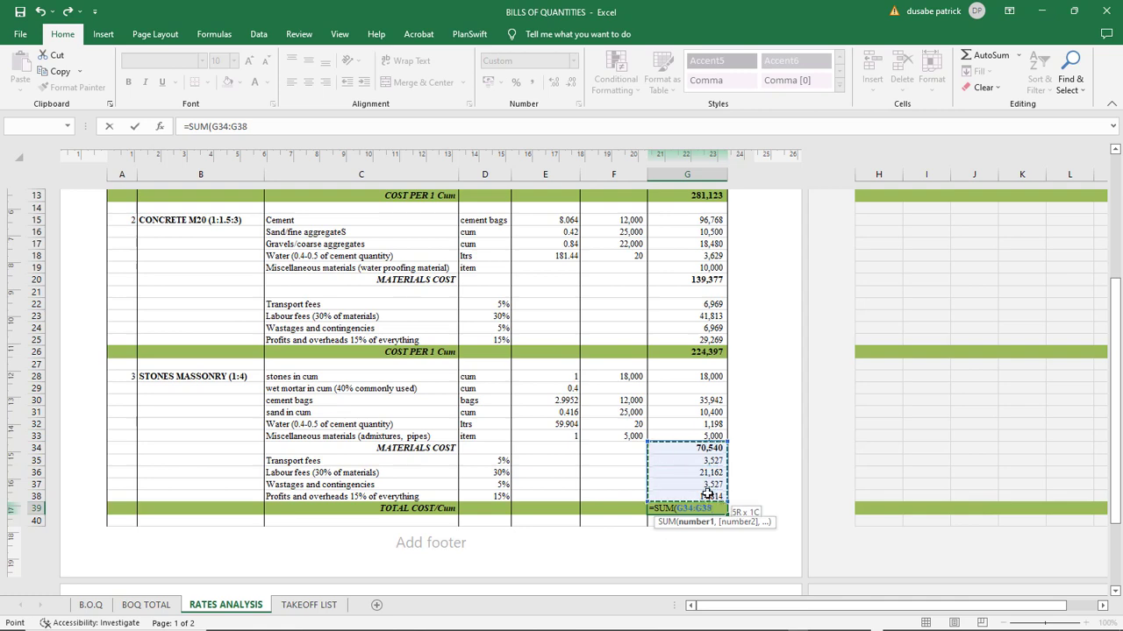
scroll(709, 491, "up", 2)
key("Return")
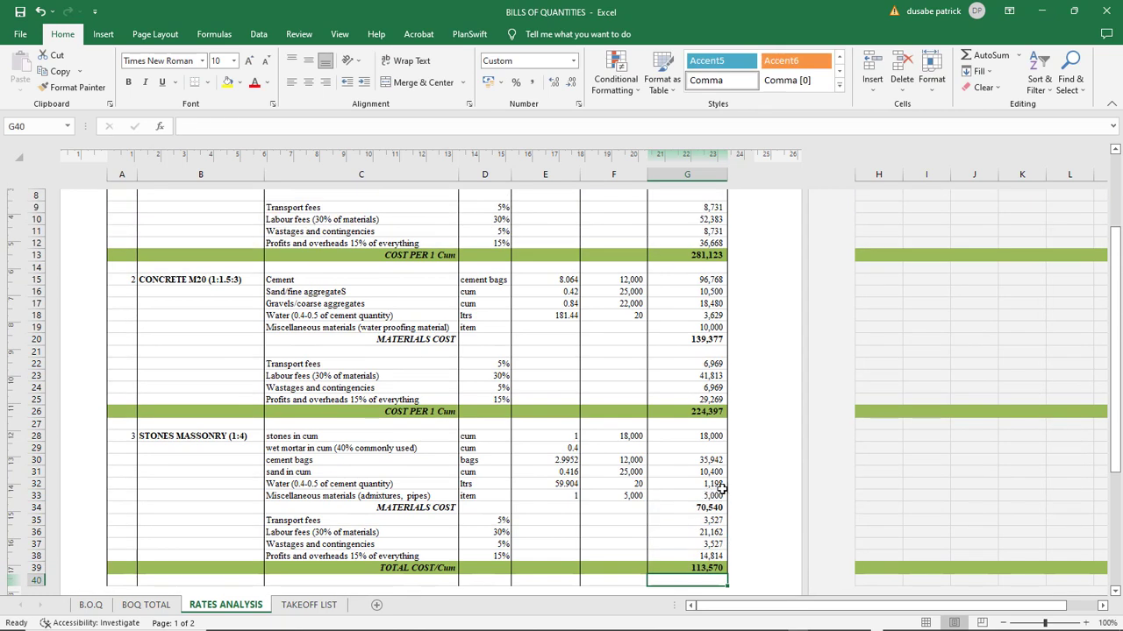
left_click(701, 567)
scroll(683, 432, "down", 1)
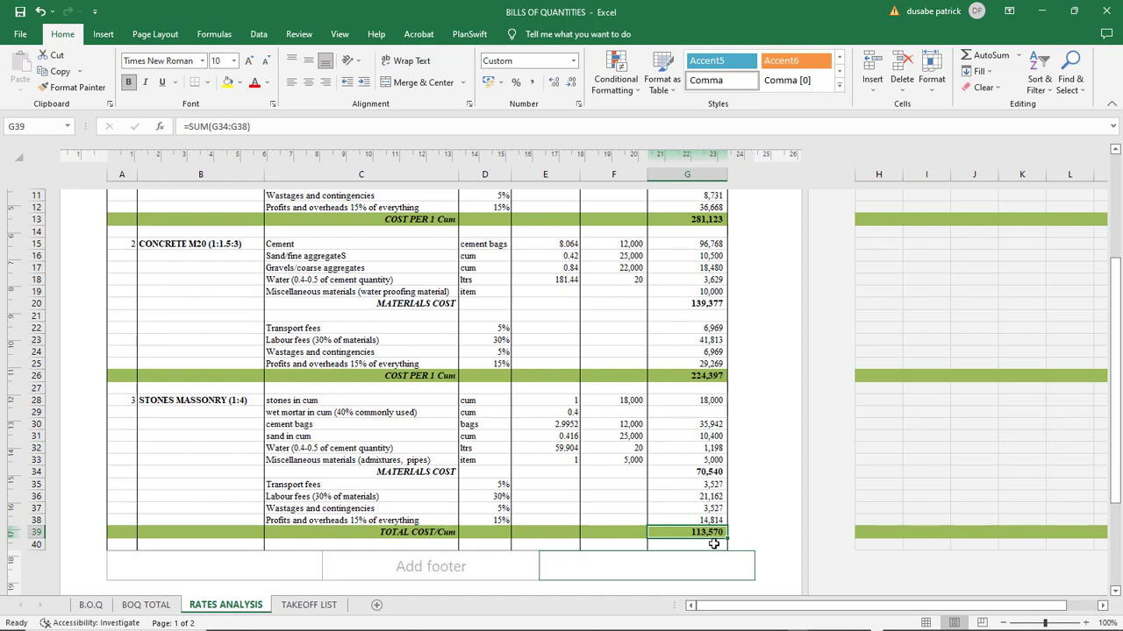
left_click(569, 449)
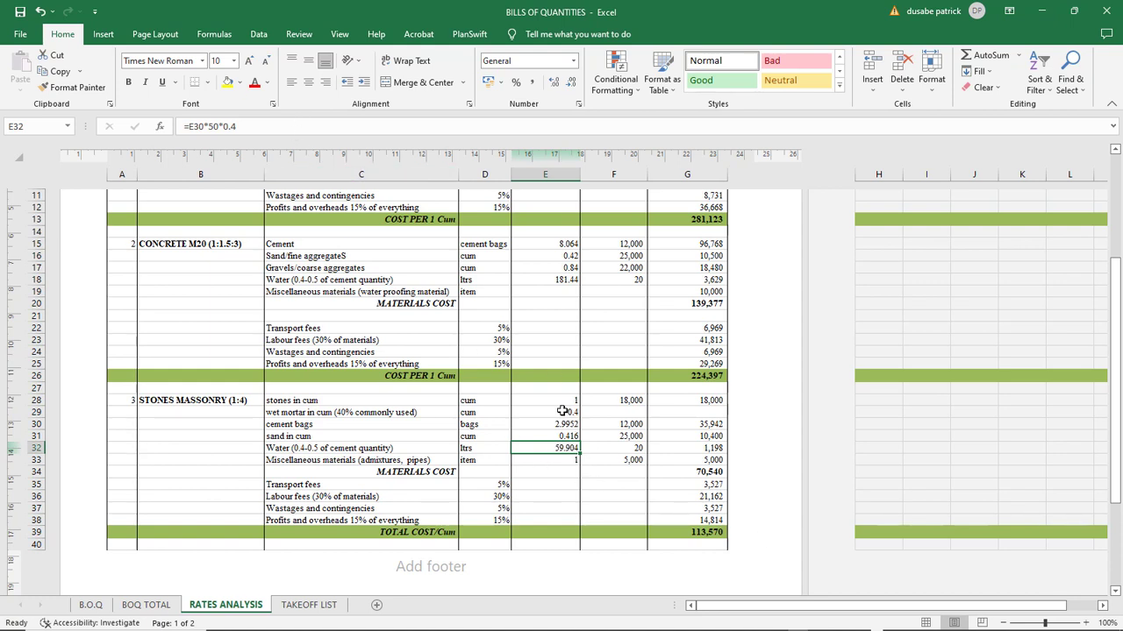
Change the E32 water formula to =(E30*50*0.4)*E29, giving 23.9616
left_click(264, 127)
type(")")
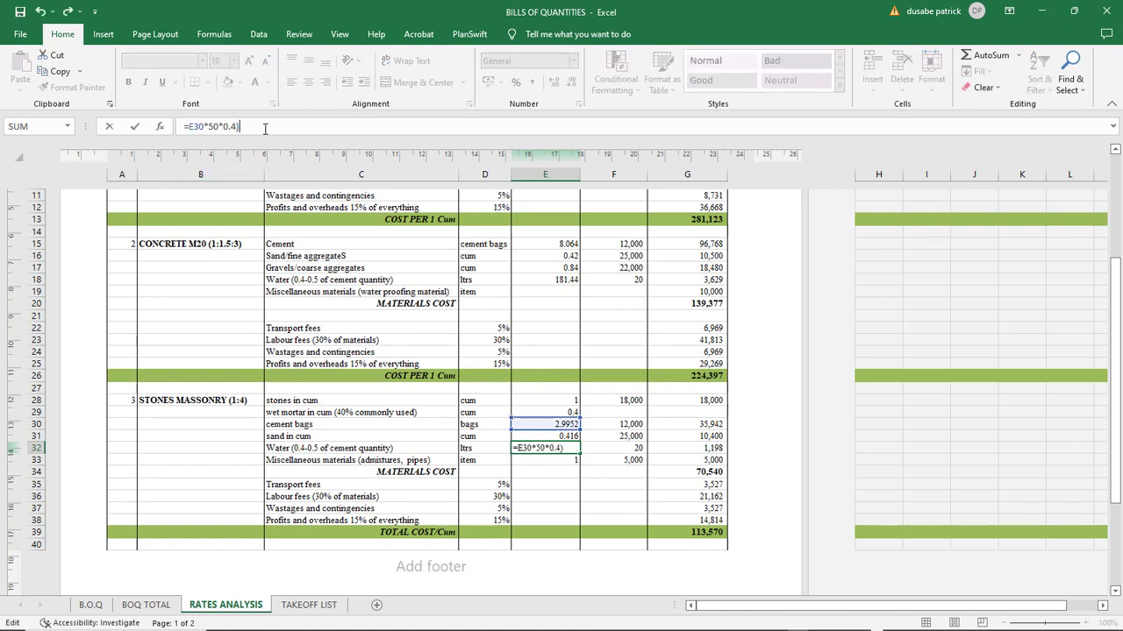
left_click(190, 128)
type("(")
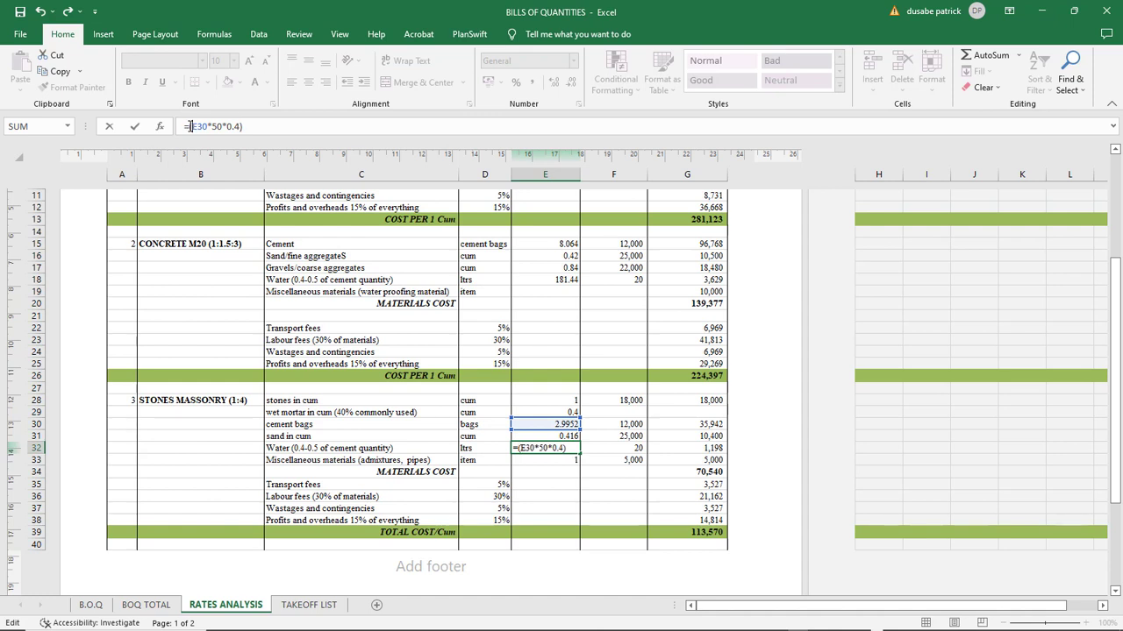
left_click(294, 127)
type("*")
left_click(566, 411)
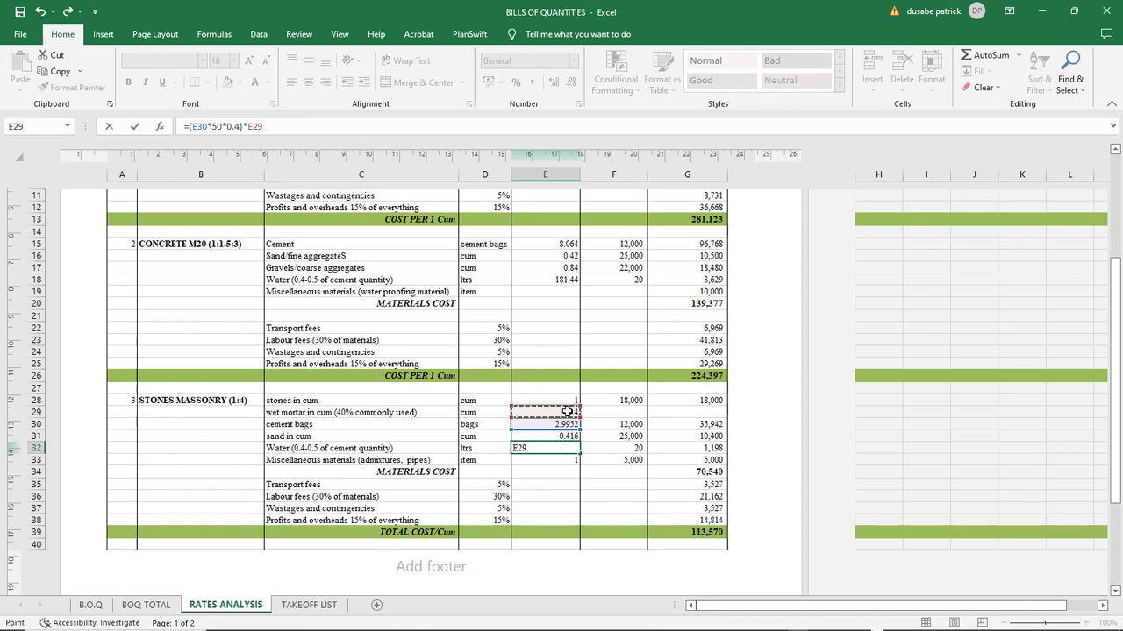
key("Return")
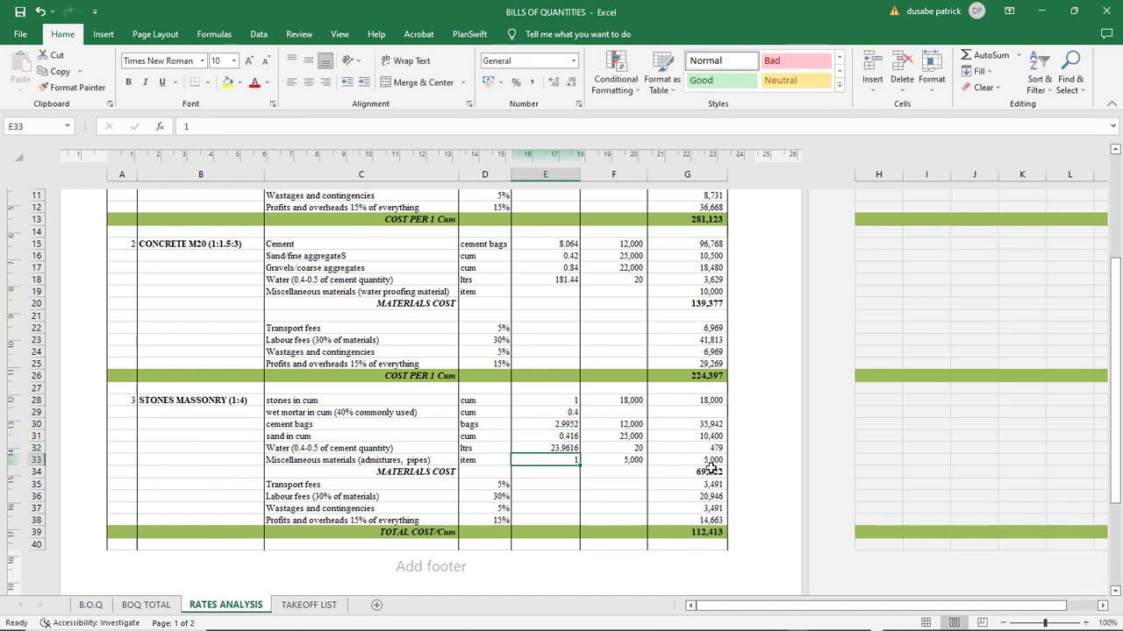
Recommit the G39 total so it updates to 112,413
left_click(710, 532)
key("alt+equal")
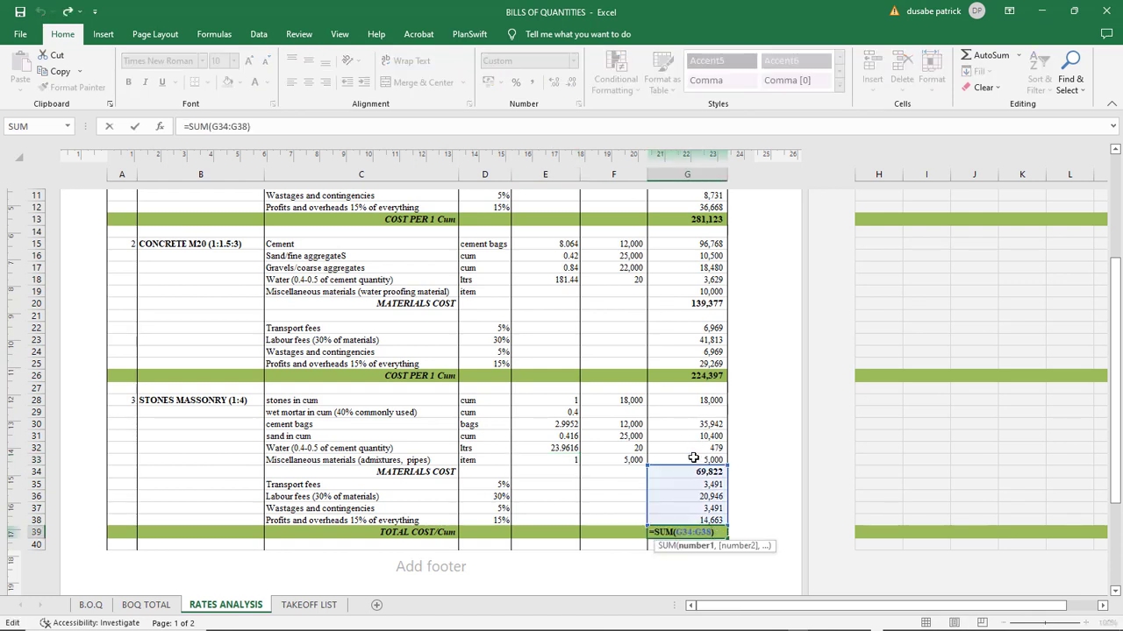
key("ctrl+Return")
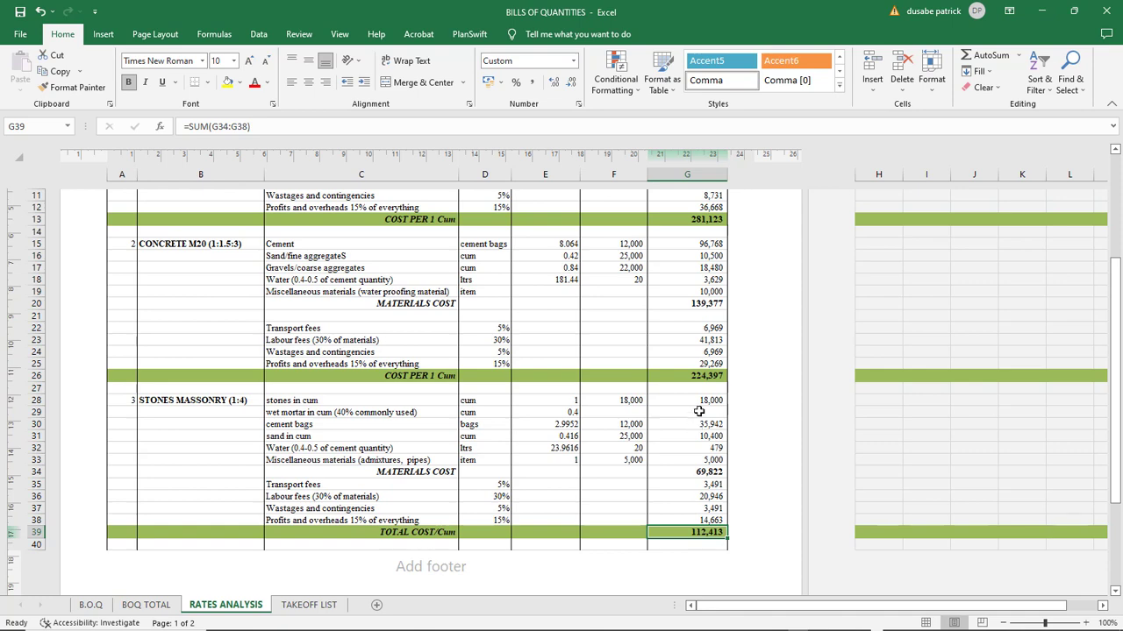
scroll(699, 412, "down", 1)
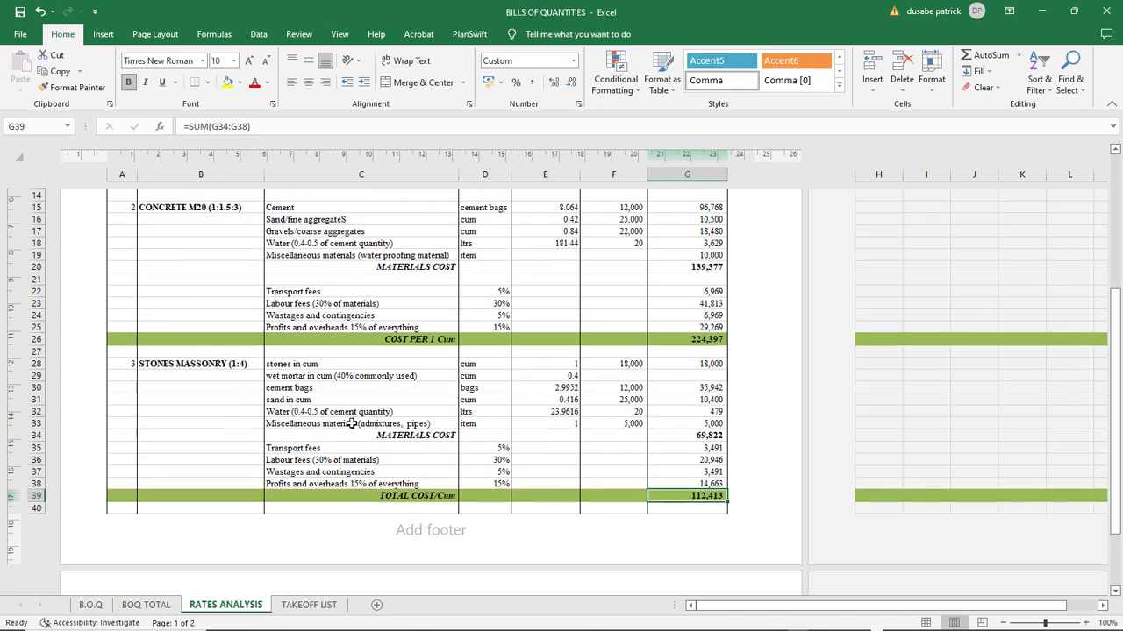
left_click_drag(34, 363, 75, 507)
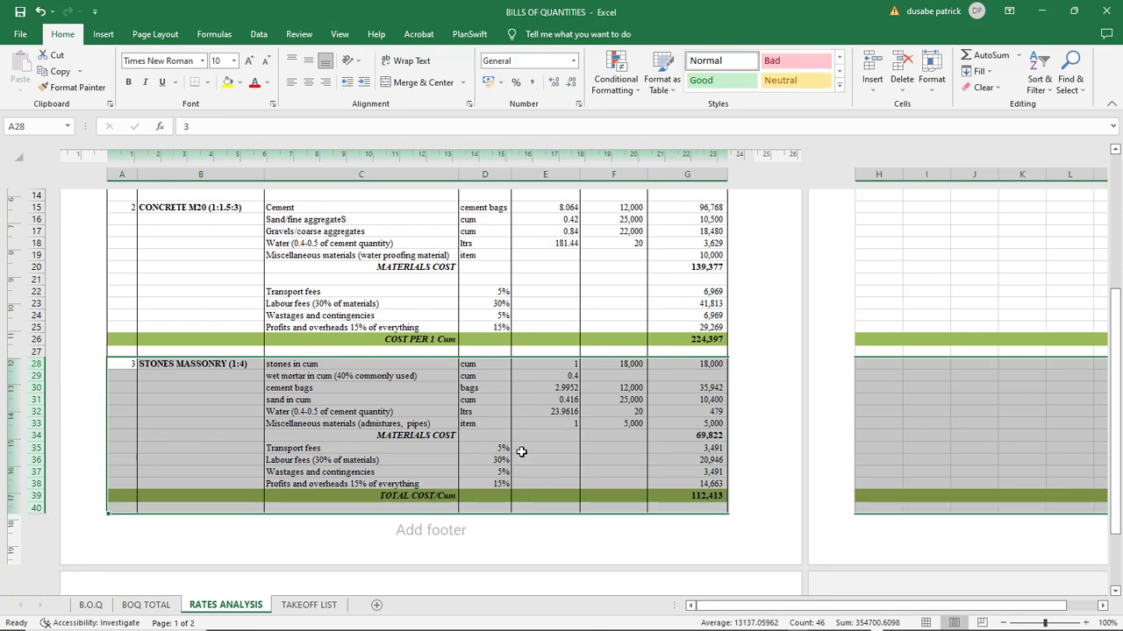
left_click(718, 495)
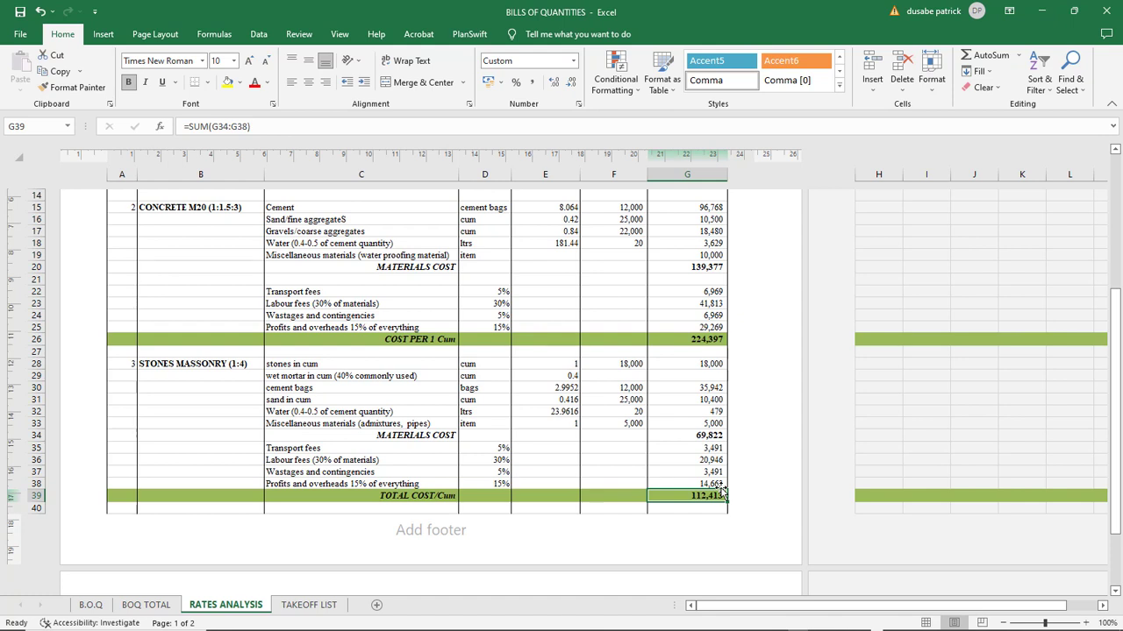
left_click(618, 425)
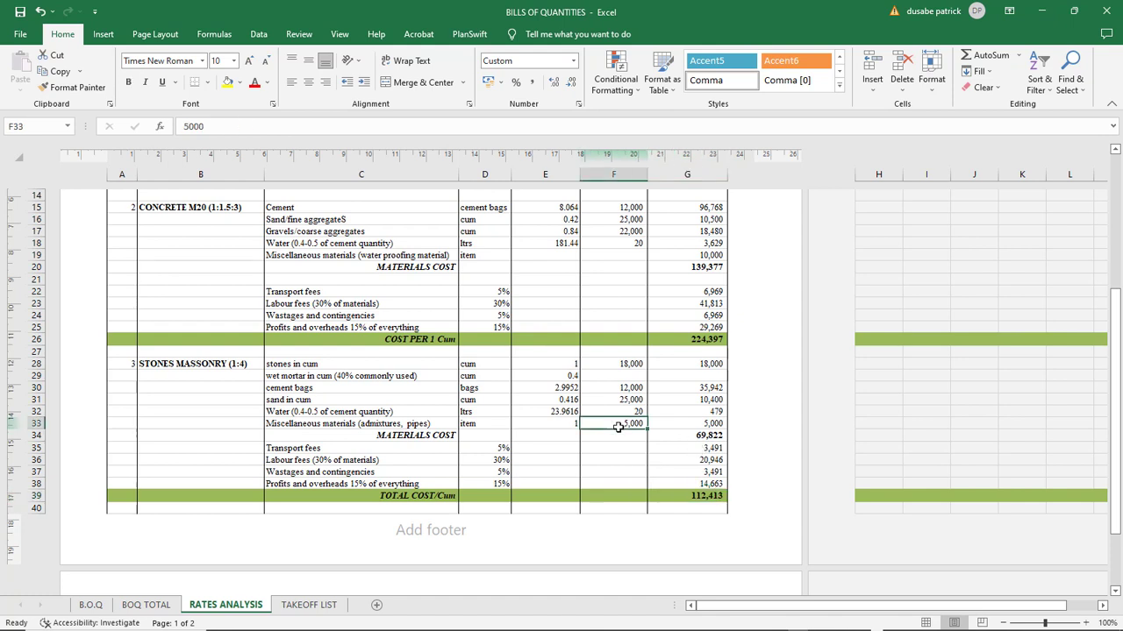
left_click(635, 434)
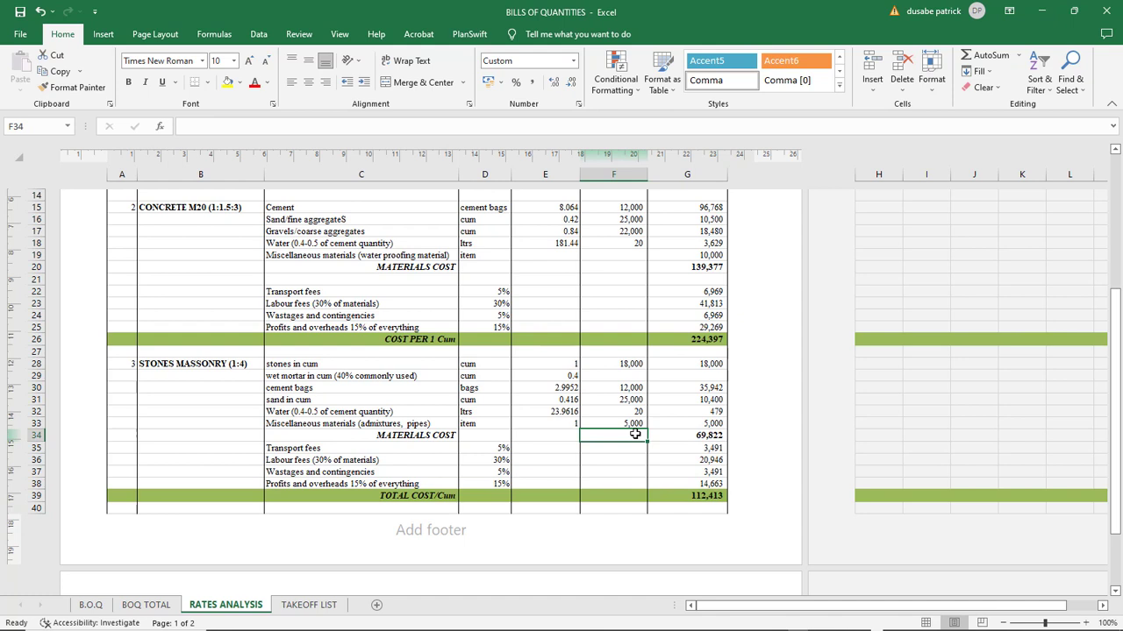
key("Return")
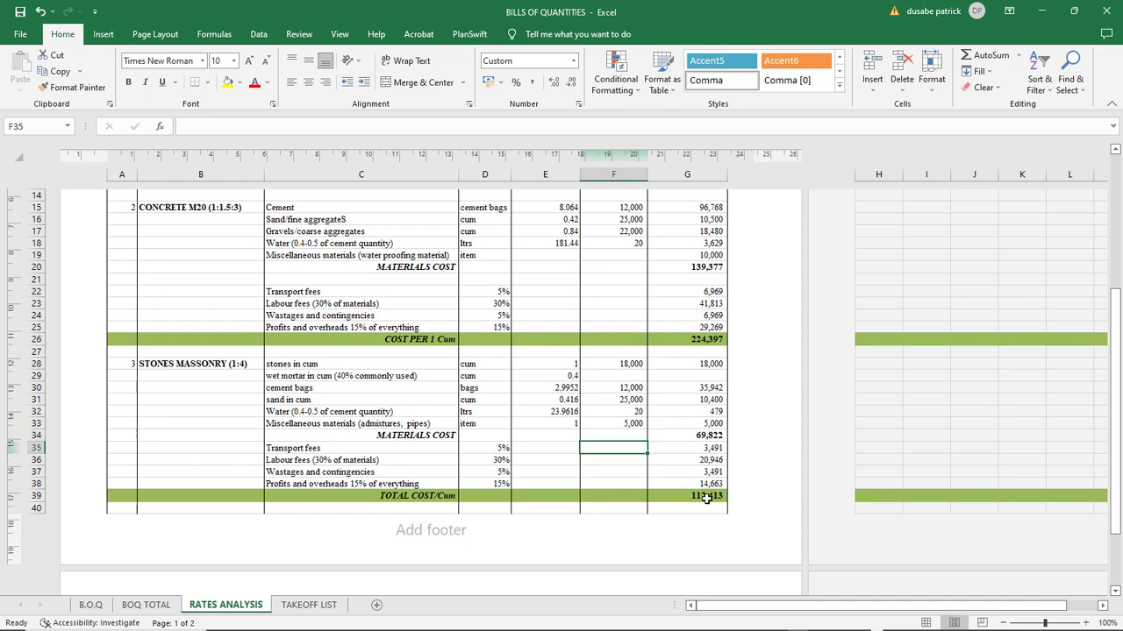